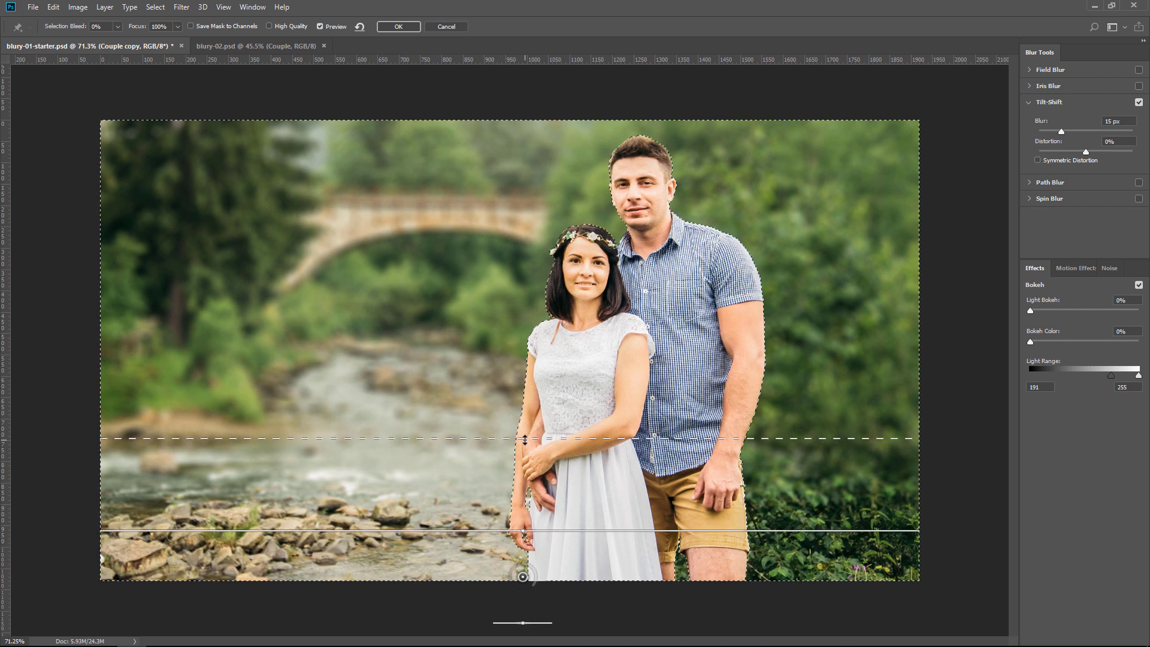
Move the tilt-shift blur's upper transition line slightly higher in the photo
left_click_drag(521, 438, 520, 429)
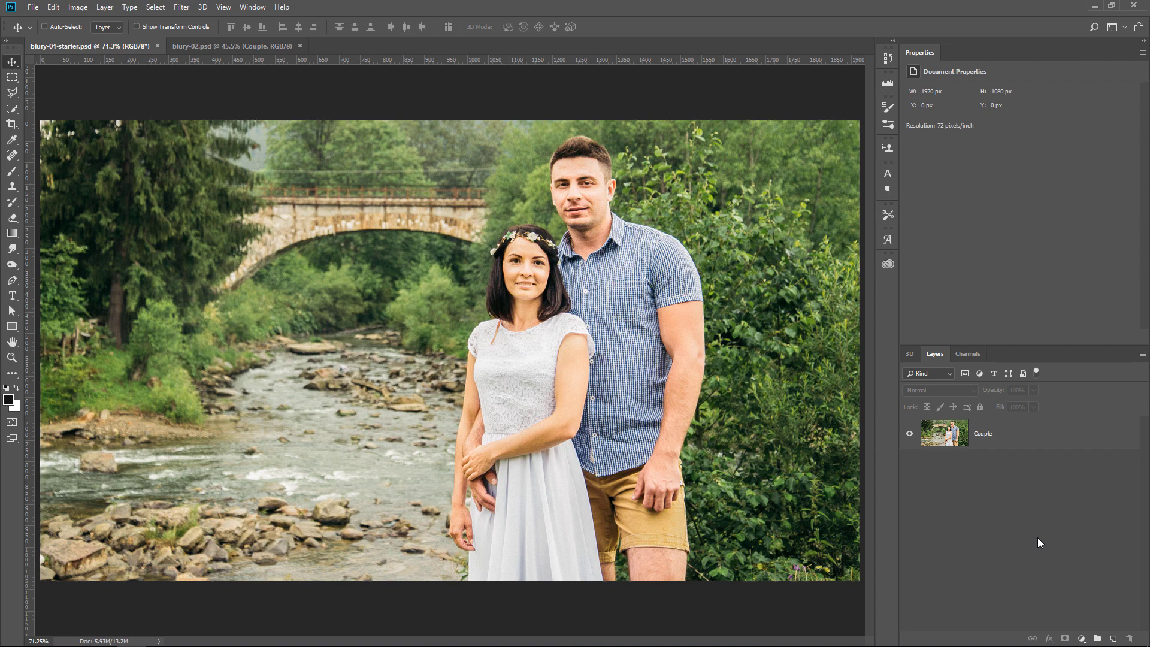
Duplicate the Couple layer and select the man and woman on the copy with the Quick Selection tool
left_click(1029, 443)
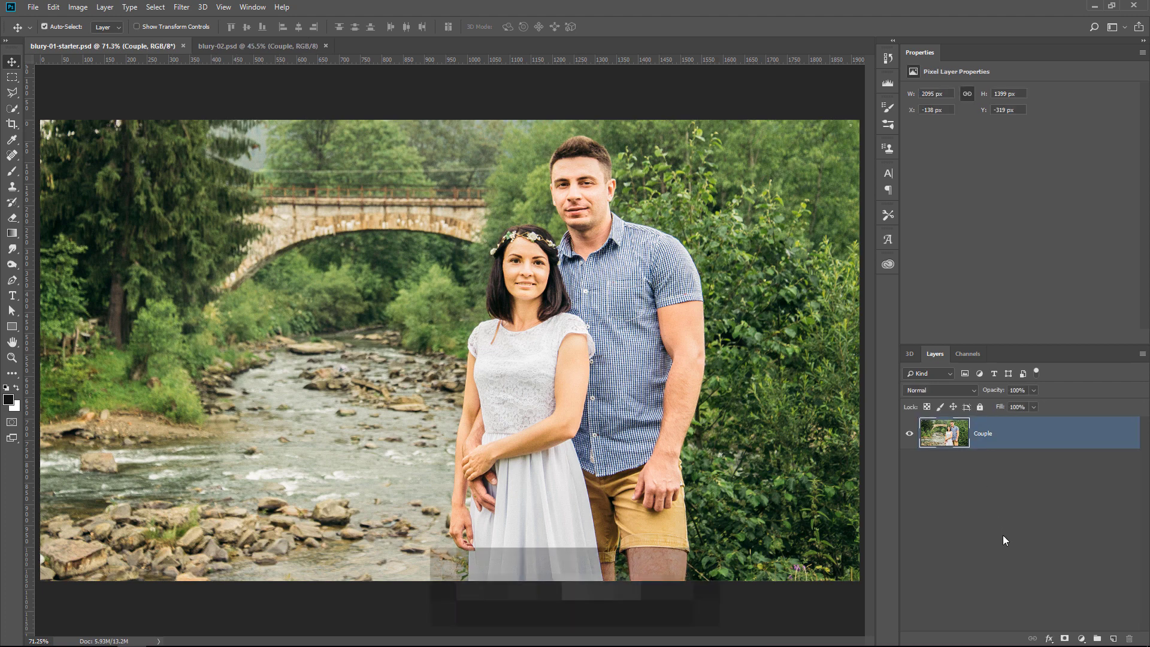
key("ctrl+j")
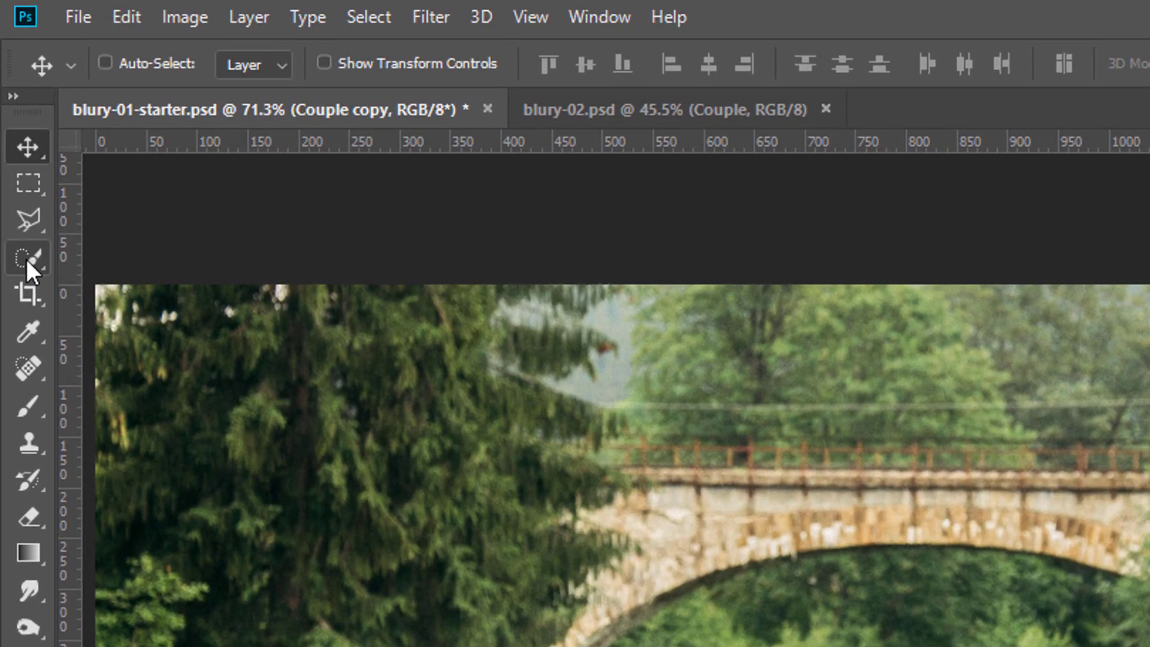
left_click(26, 260)
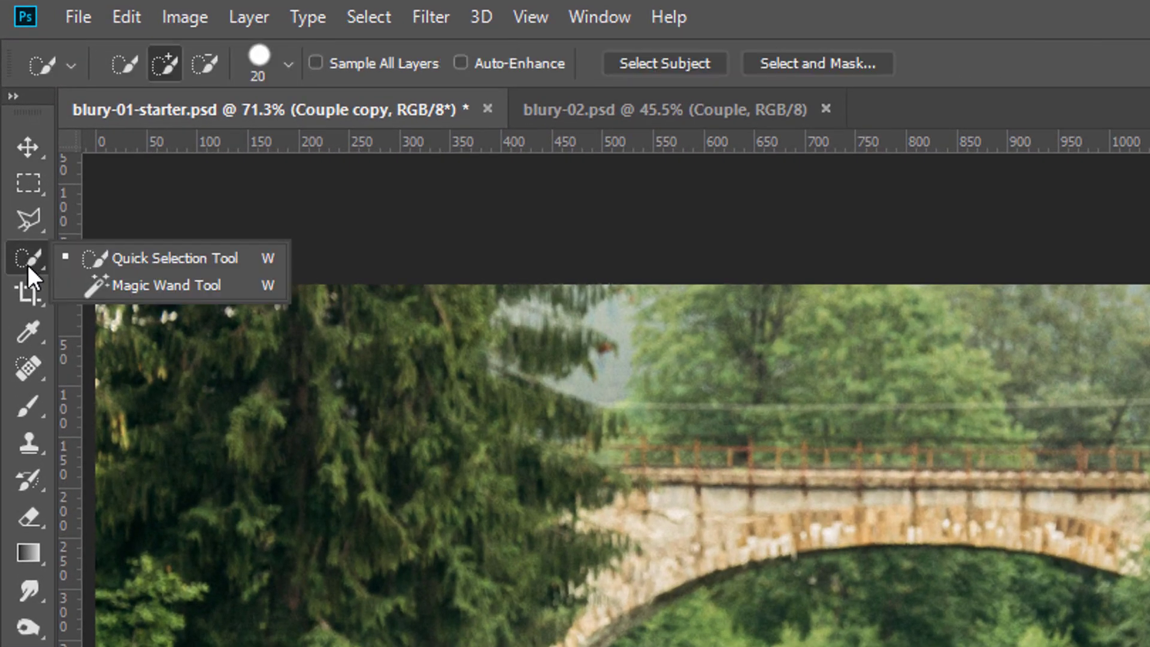
left_click(150, 250)
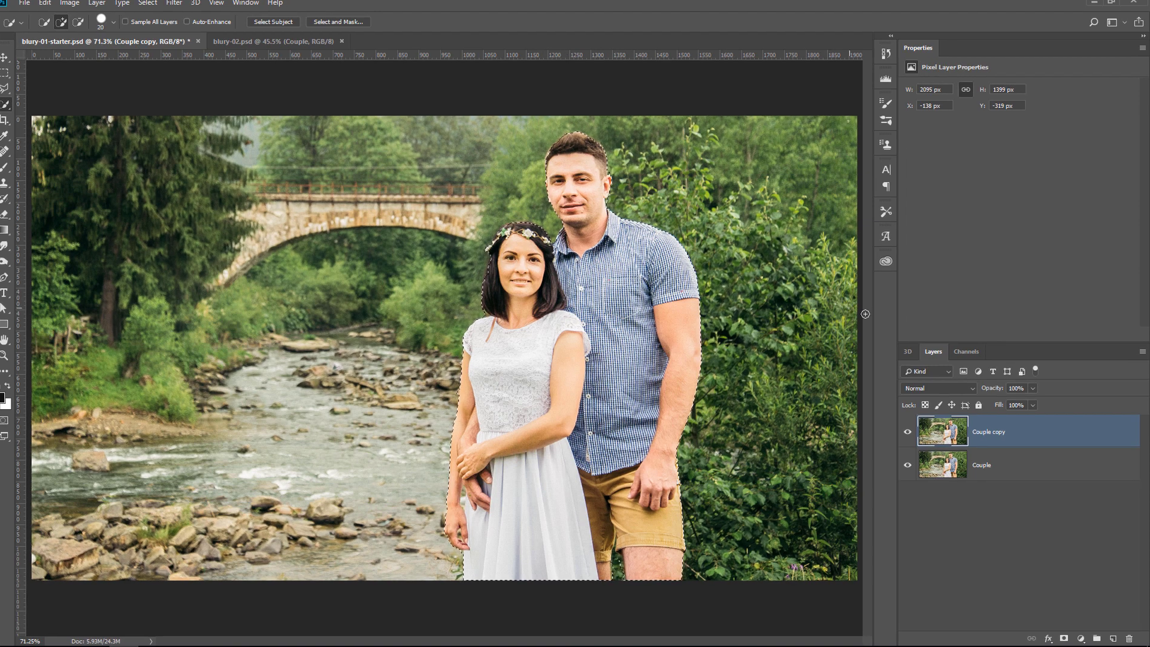
Save the selection of the couple as a new channel named "selection"
left_click(966, 352)
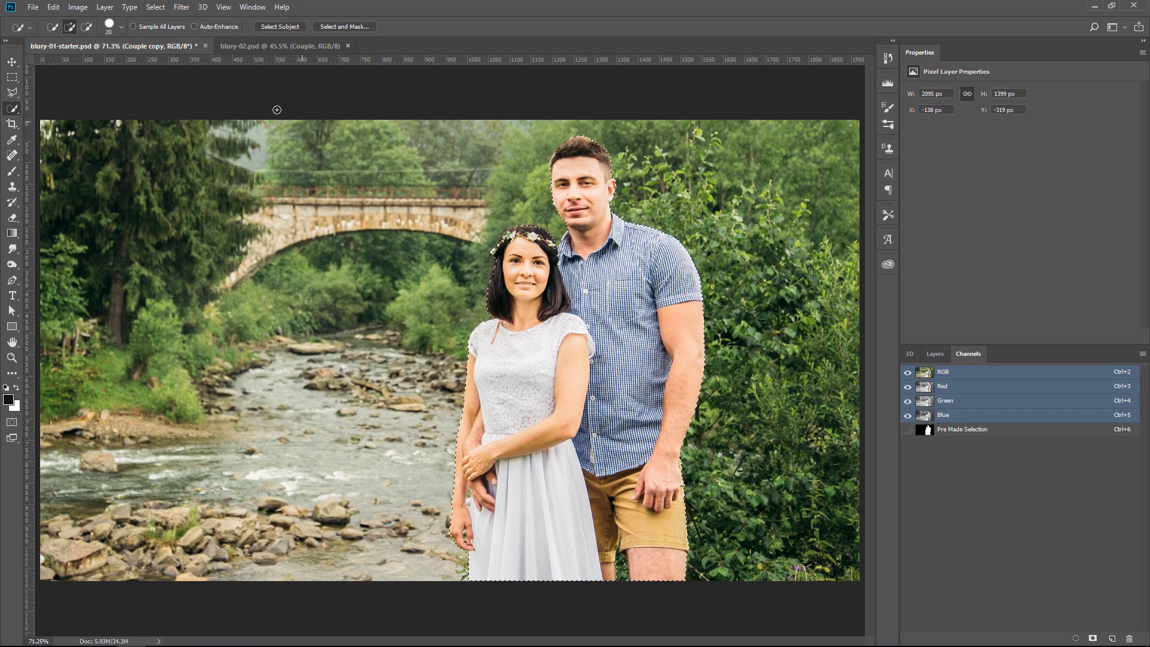
left_click(155, 7)
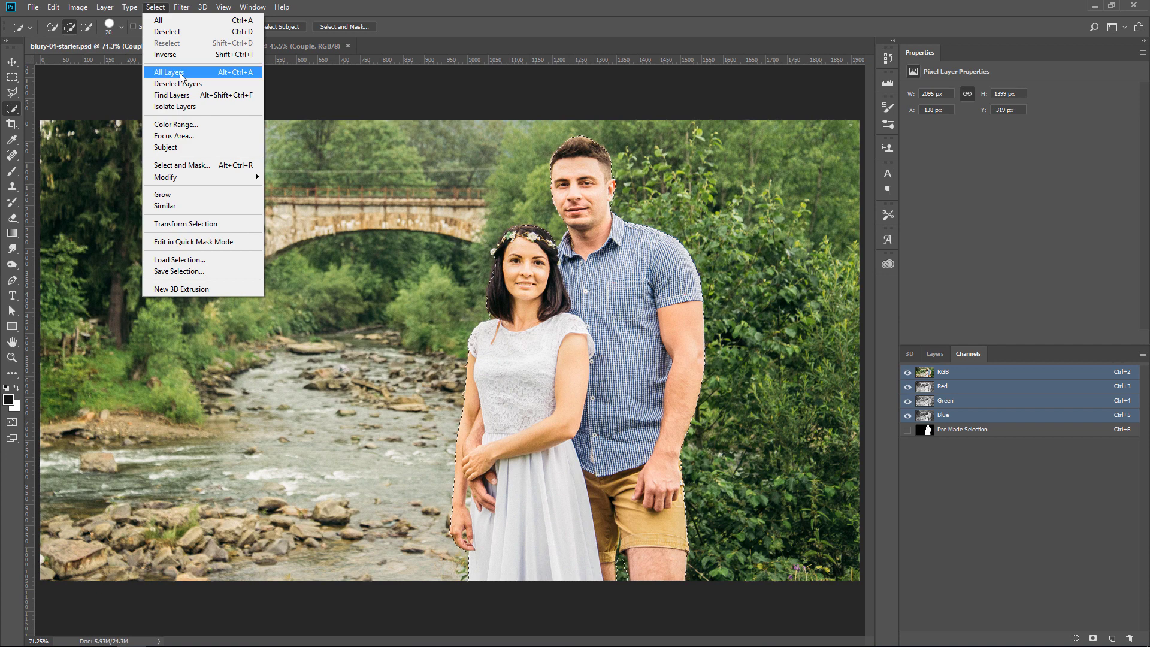
left_click(201, 273)
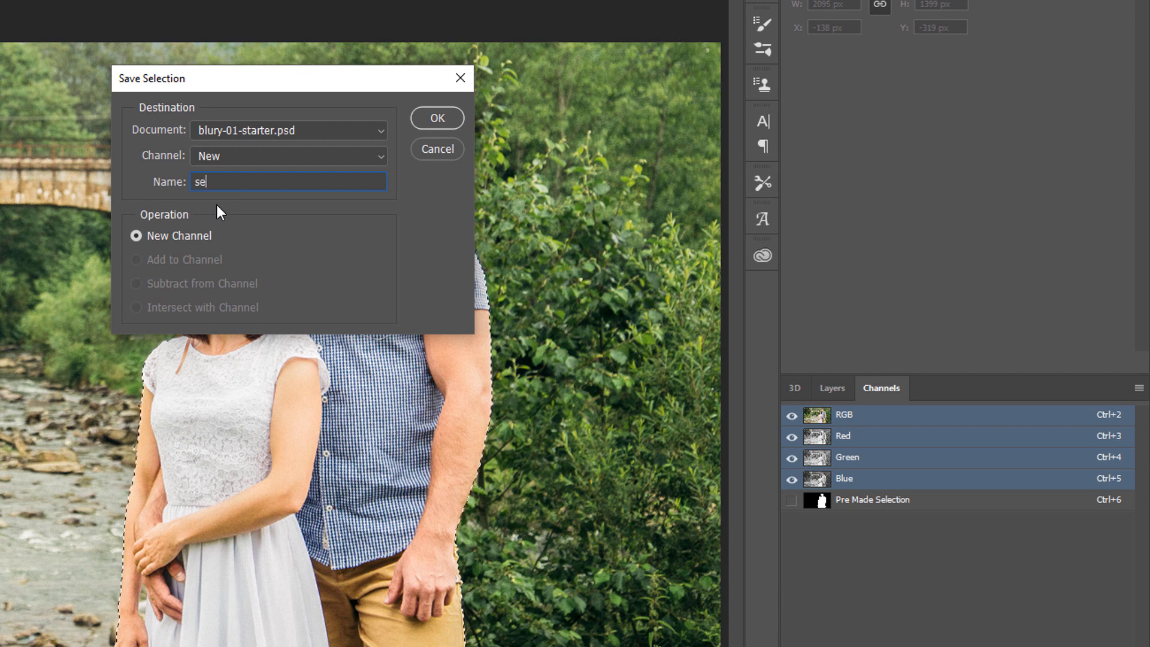
type("selection")
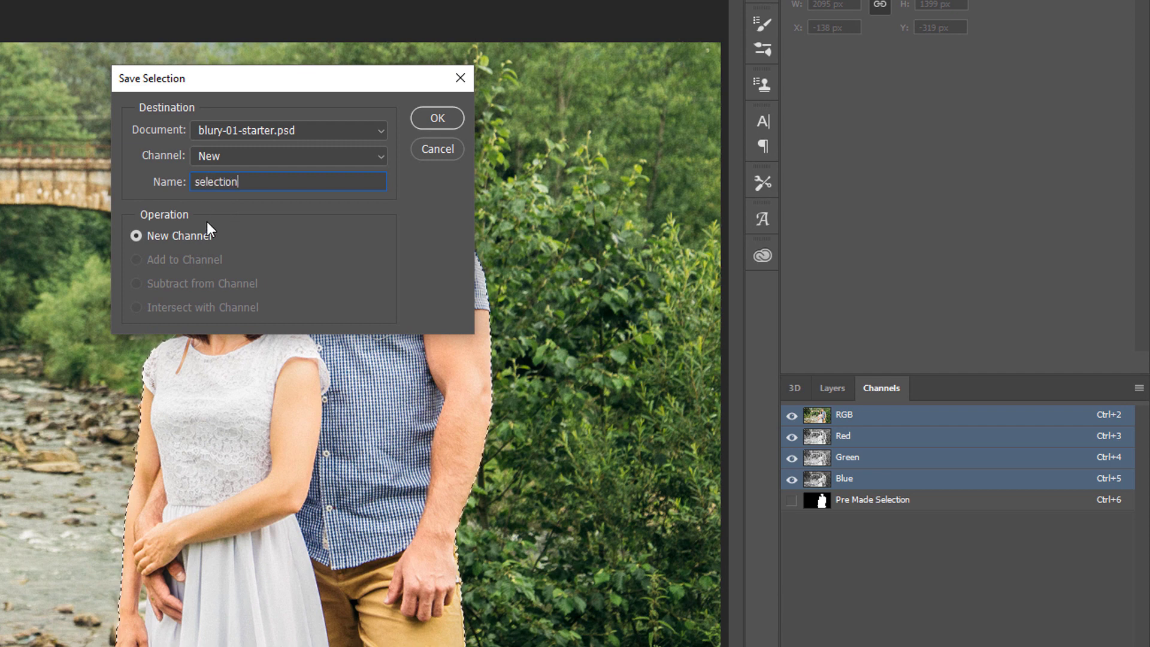
left_click(439, 122)
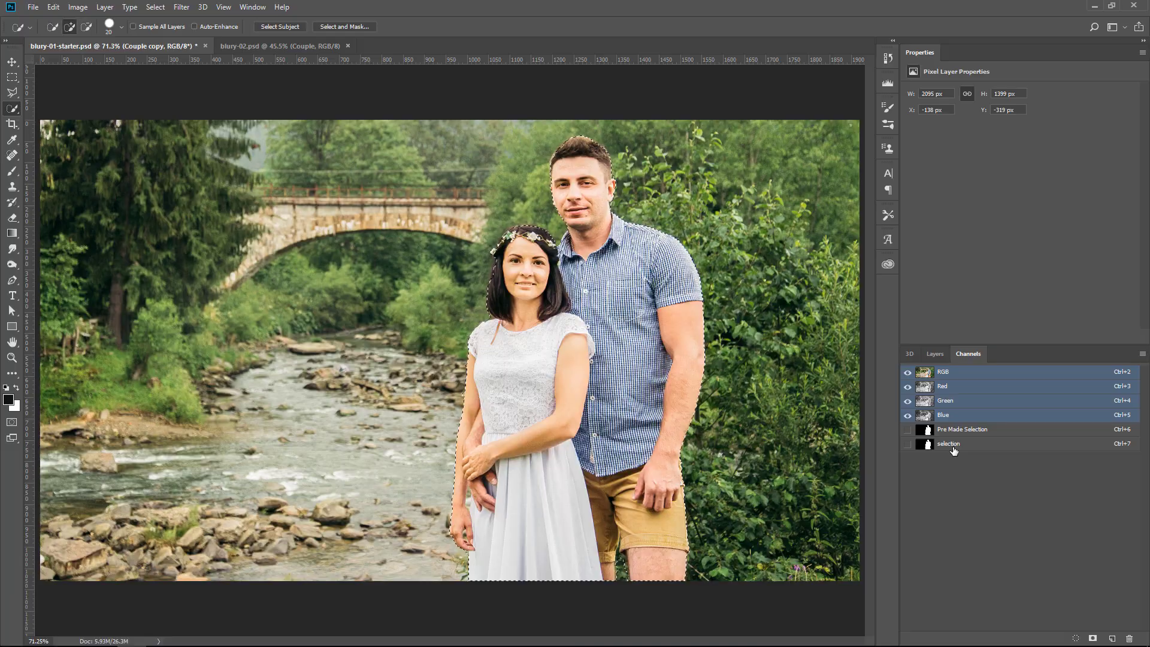
Delete the saved channel named "selection" from the document
left_click(953, 448)
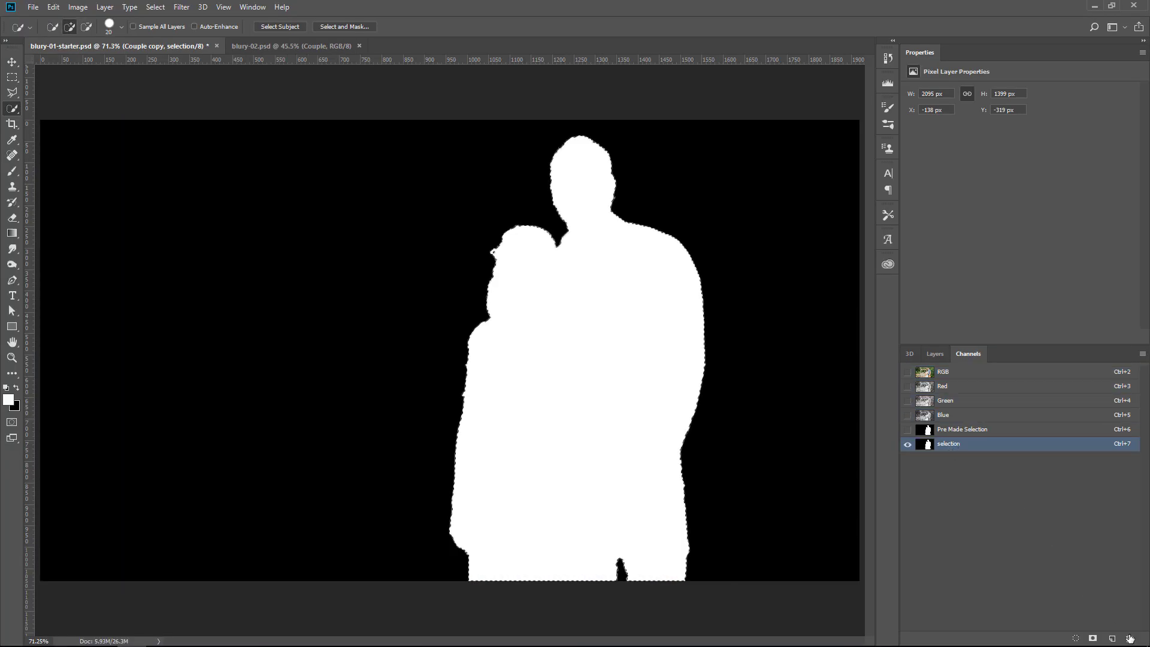
left_click(1130, 638)
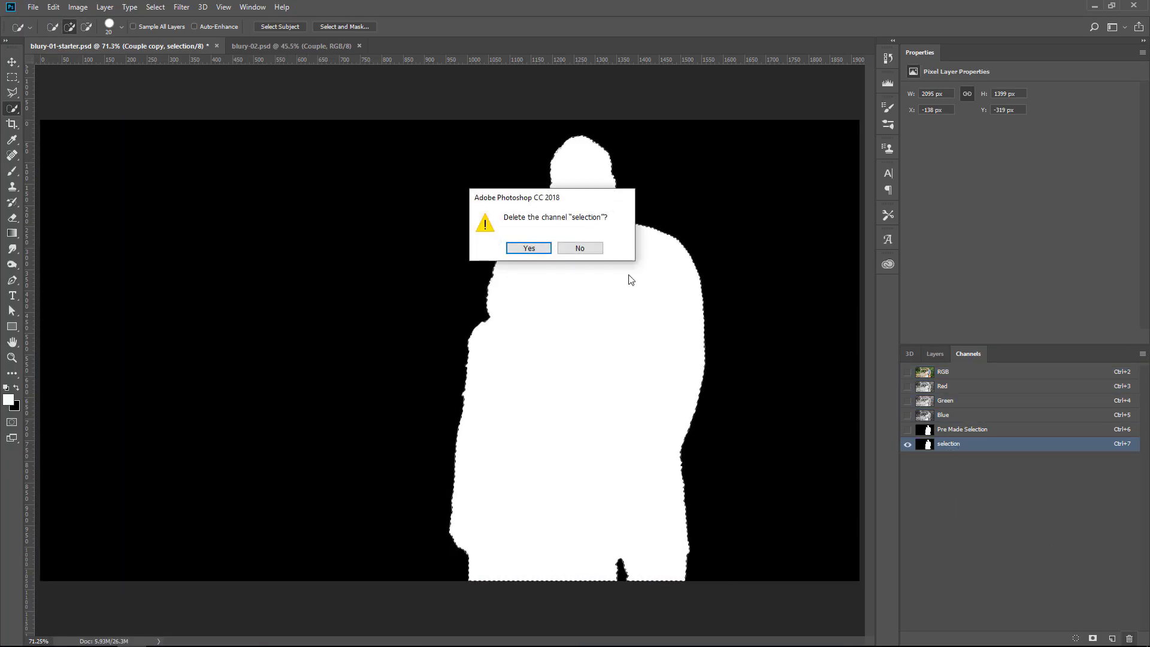
left_click(528, 248)
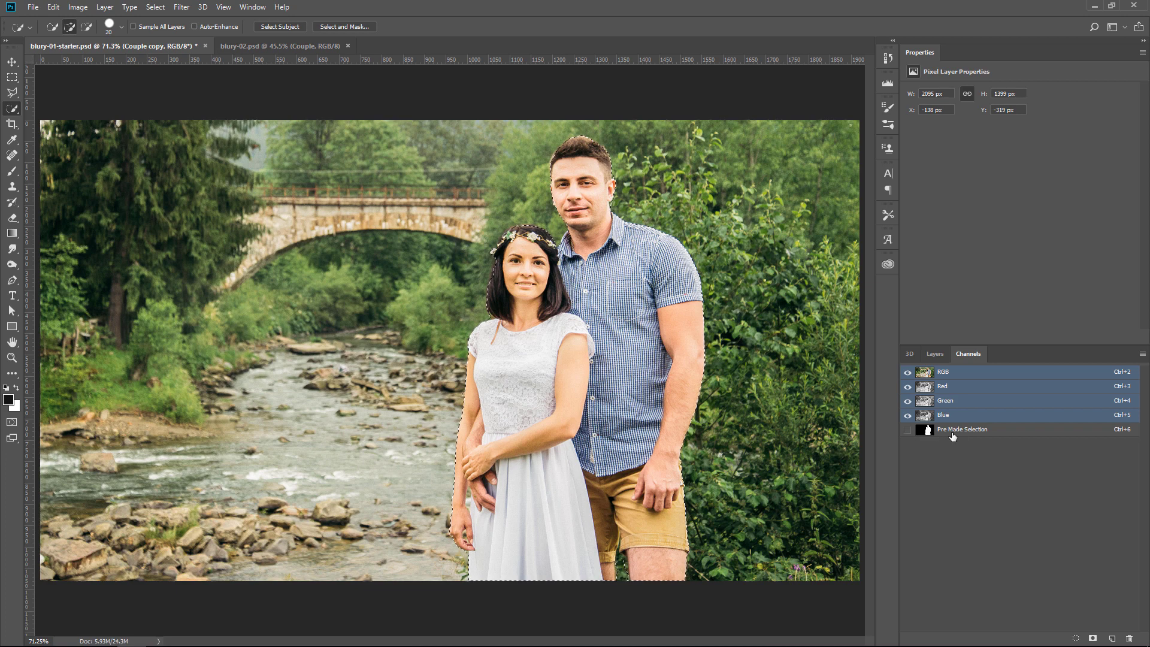
Load the Pre Made Selection channel as a new selection around the couple
key("ctrl")
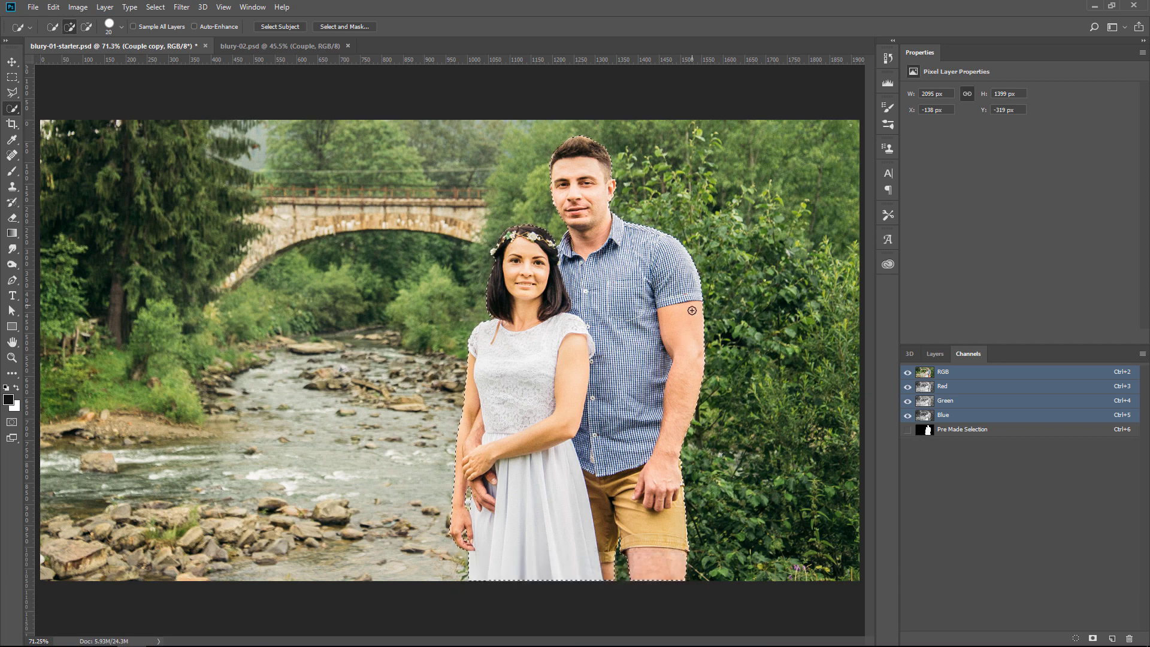
left_click(155, 7)
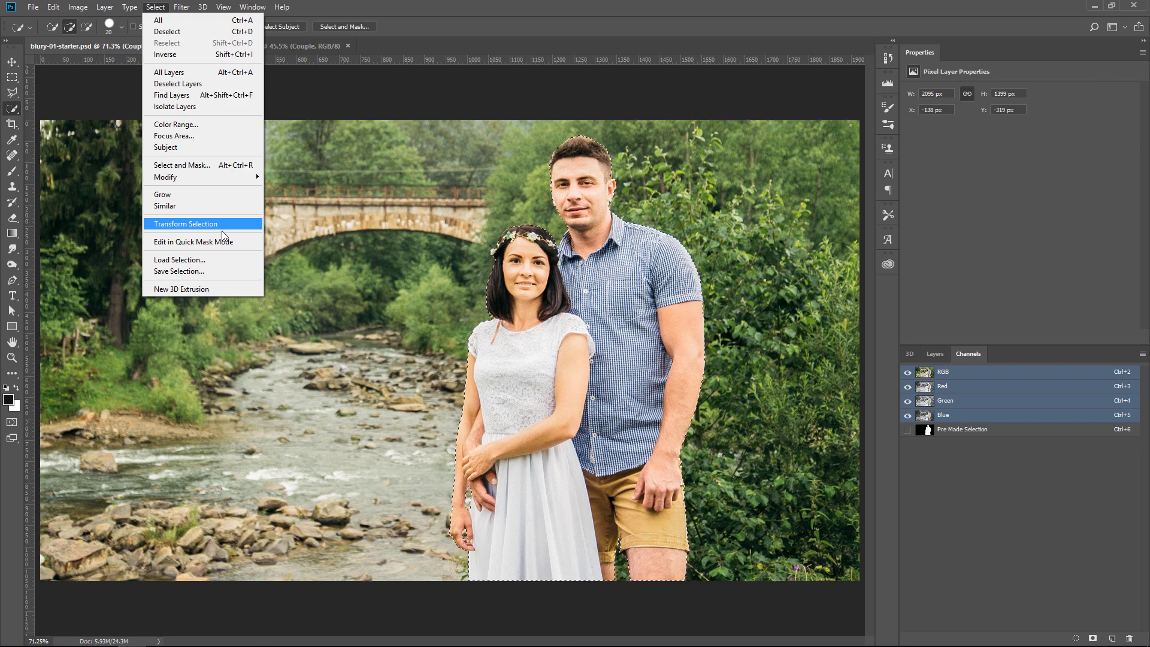
left_click(218, 261)
left_click(453, 200)
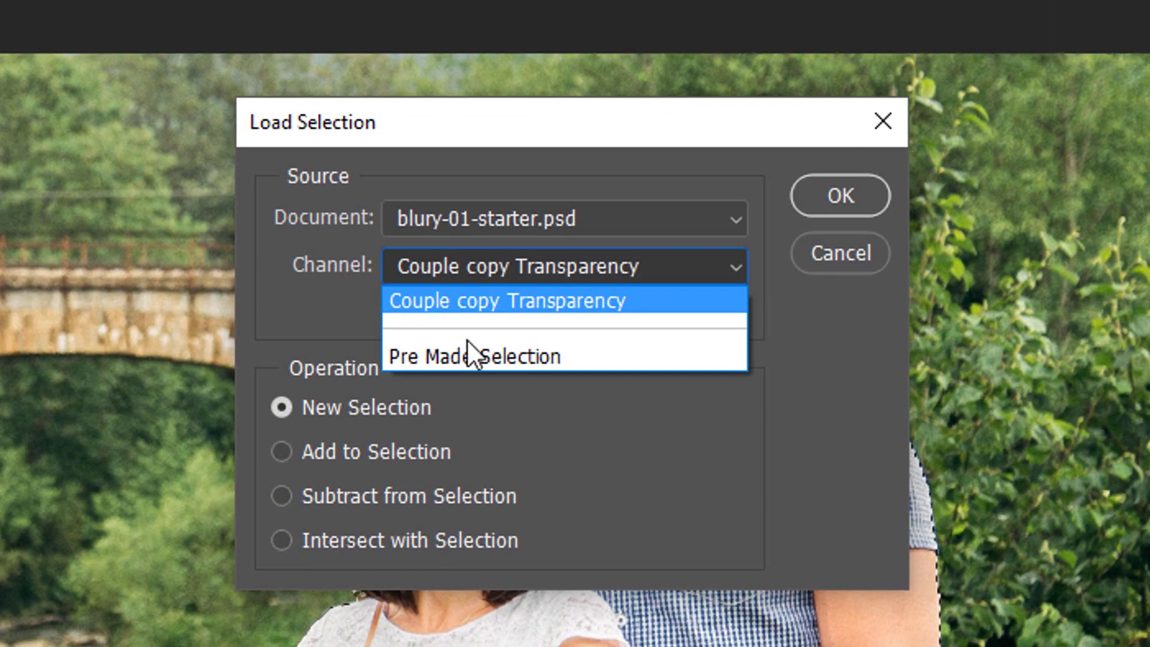
left_click(476, 357)
left_click(840, 196)
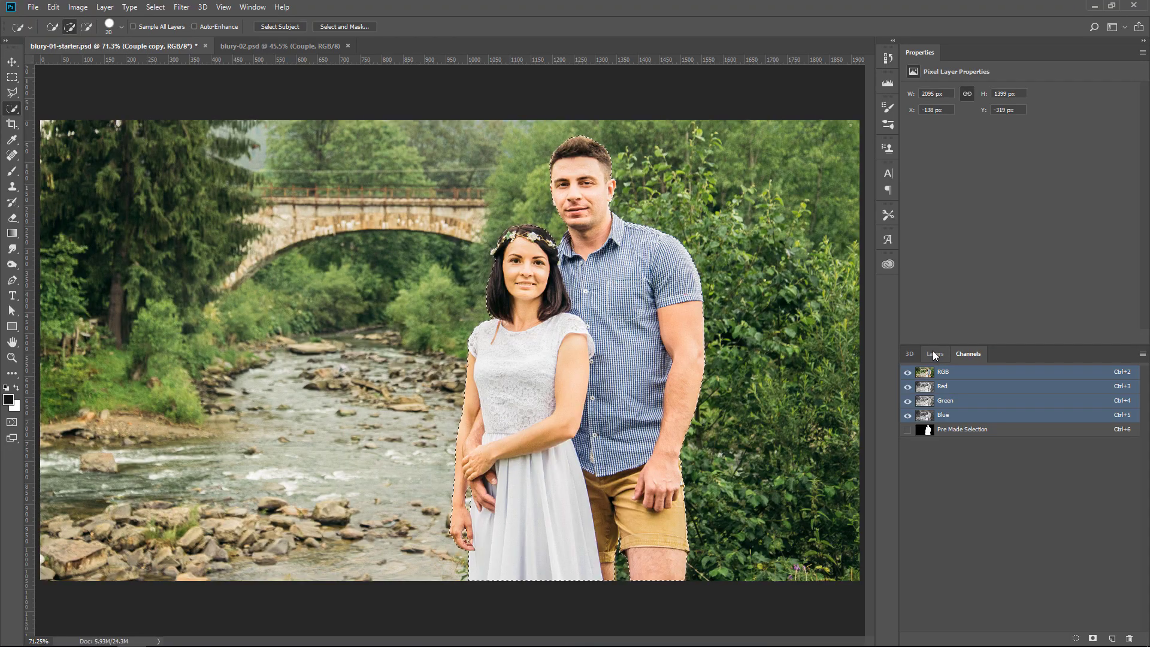
Invert the selection on the Couple copy layer so that the background is selected instead of the couple
left_click(934, 353)
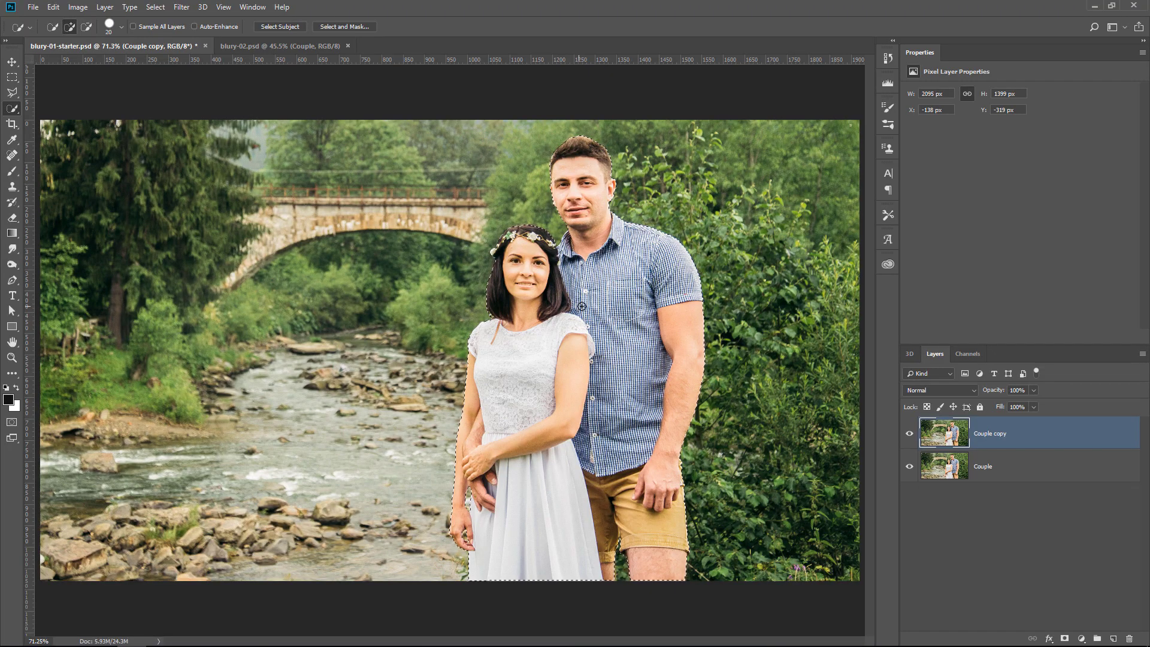
right_click(591, 312)
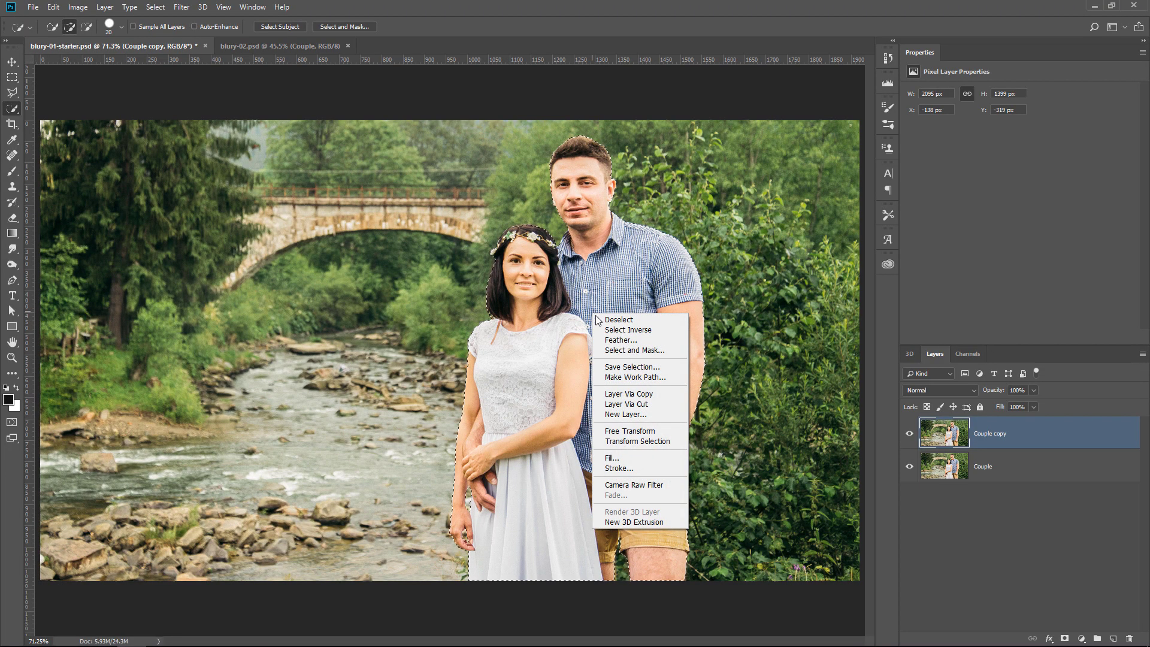
left_click(615, 331)
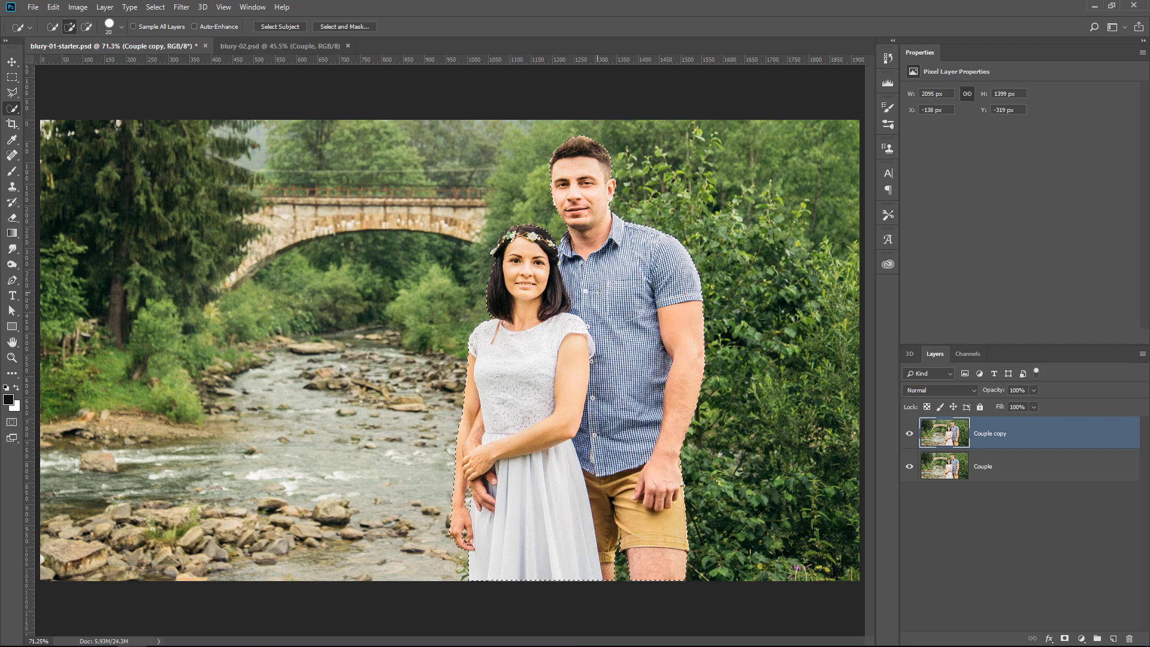
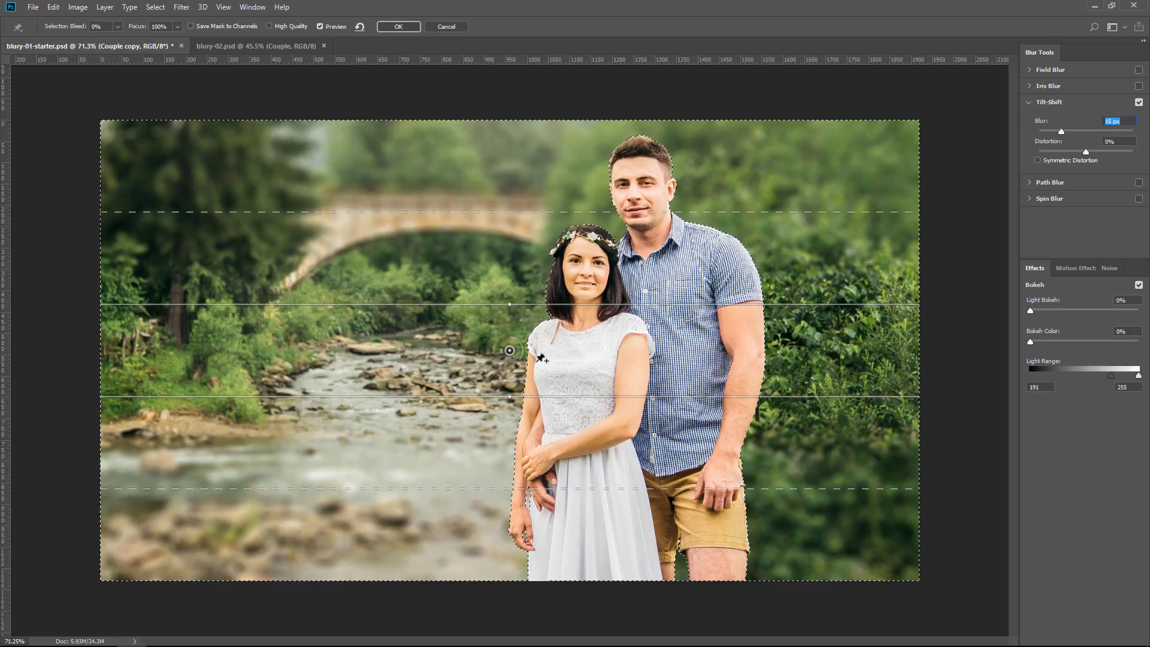
Move the tilt-shift centre to the photo's bottom edge and raise the upper transition line to the woman's head
left_click_drag(510, 352, 522, 585)
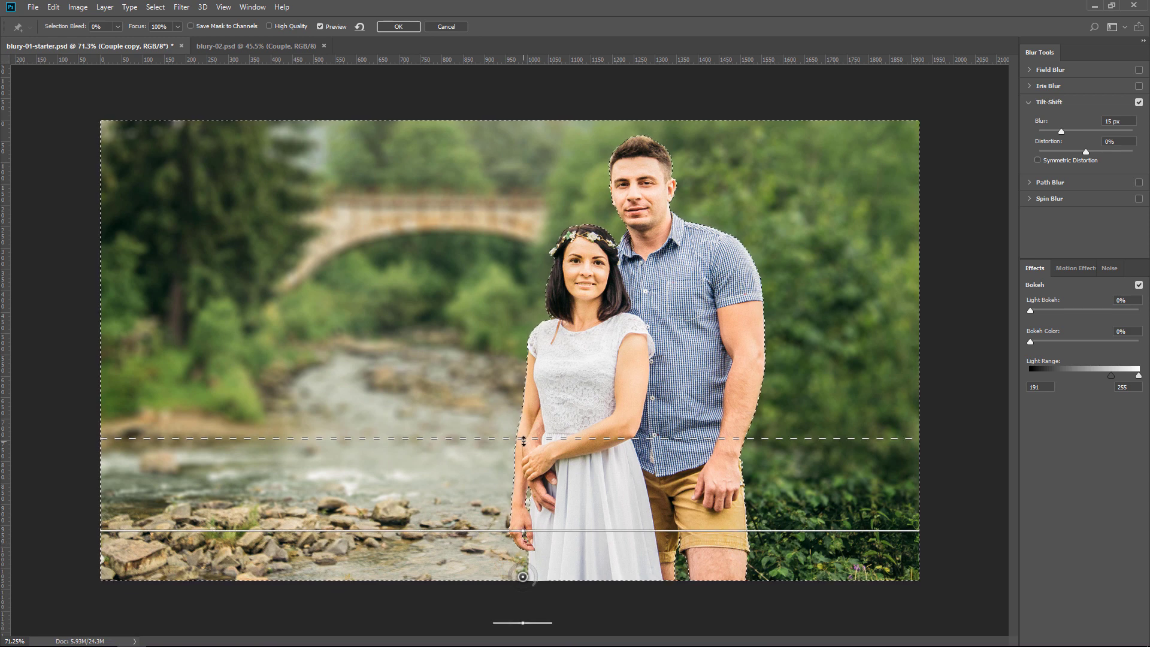
left_click_drag(523, 441, 520, 416)
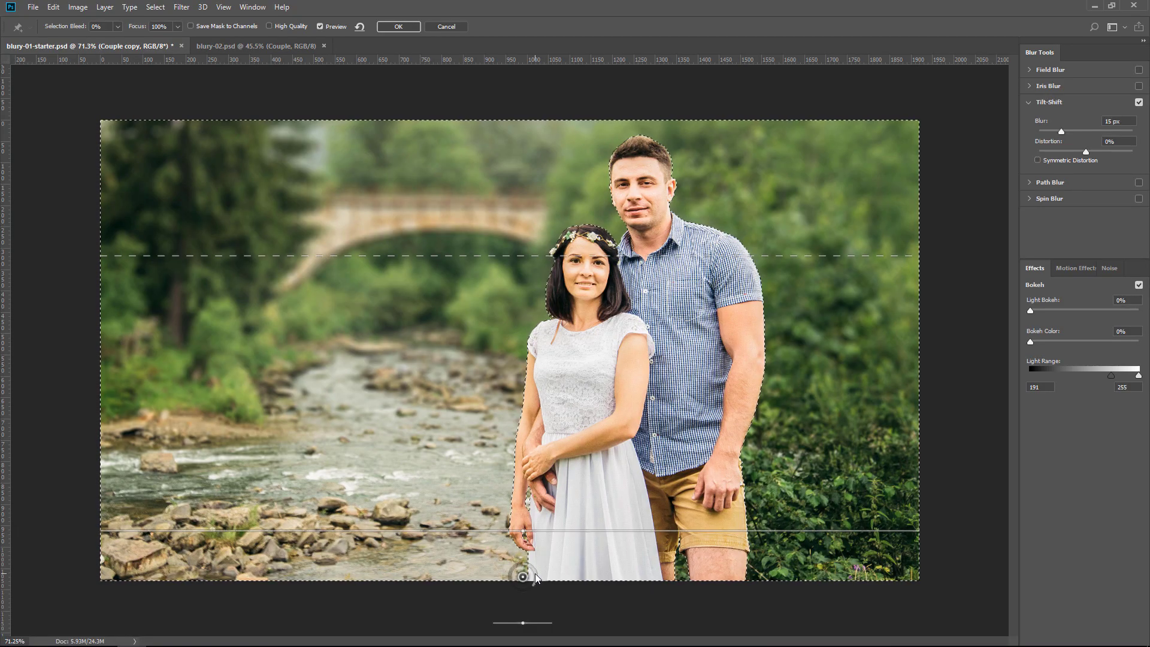
Set the tilt-shift blur to 12 px and apply it to the background
left_click_drag(534, 573, 558, 550)
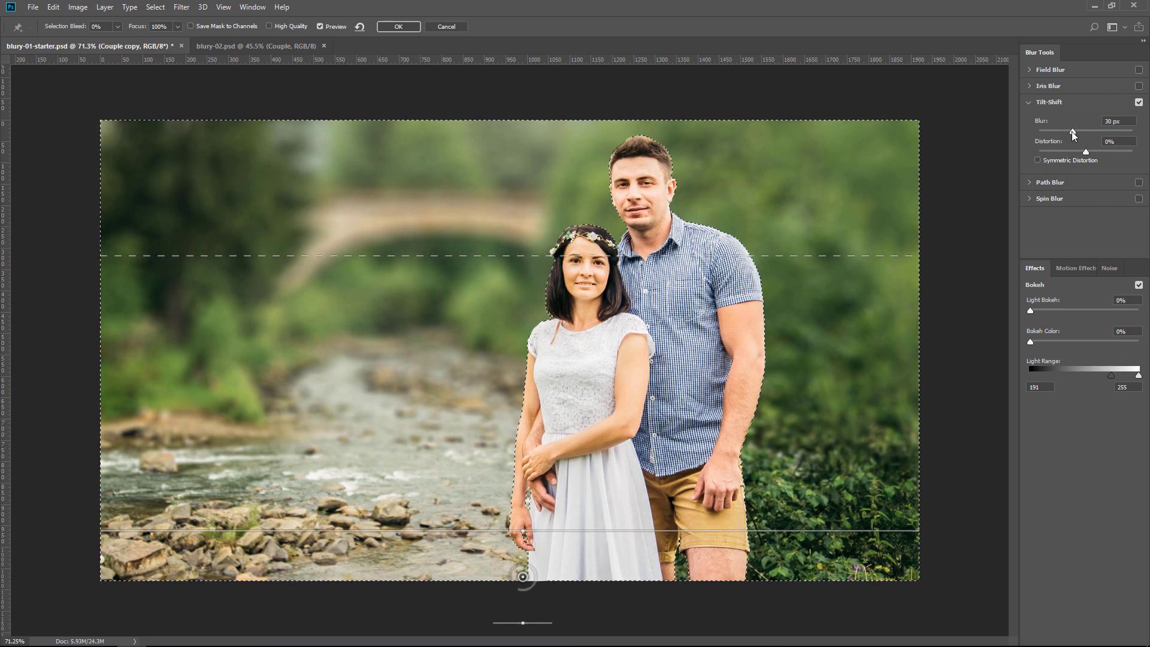
left_click_drag(1072, 131, 1059, 131)
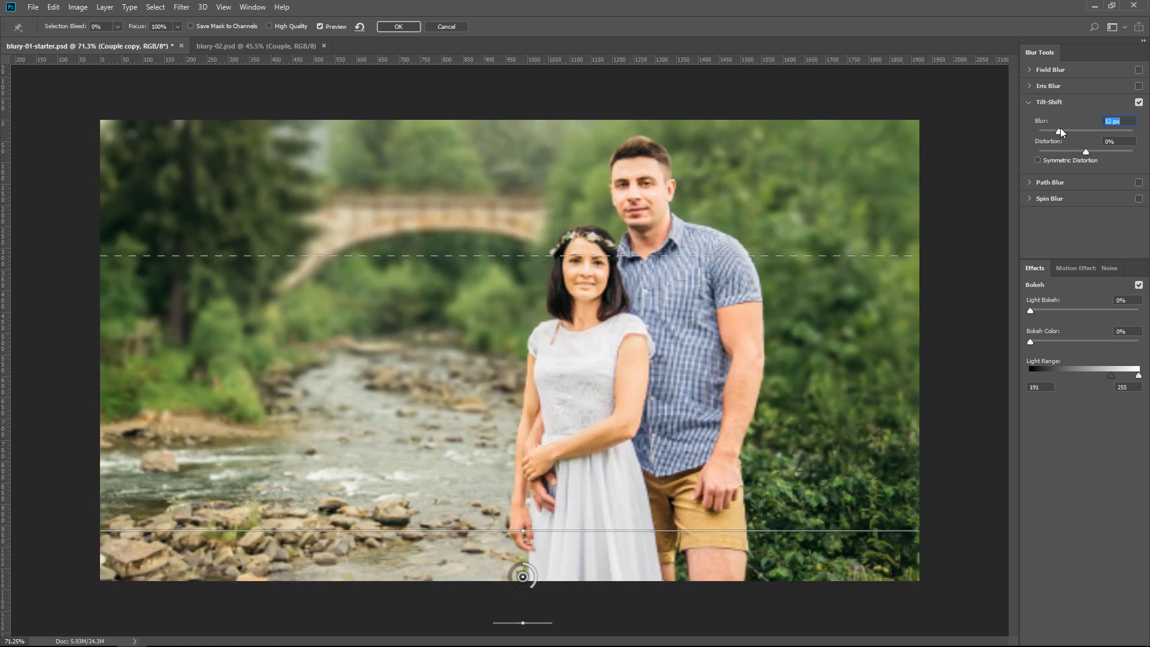
left_click(398, 27)
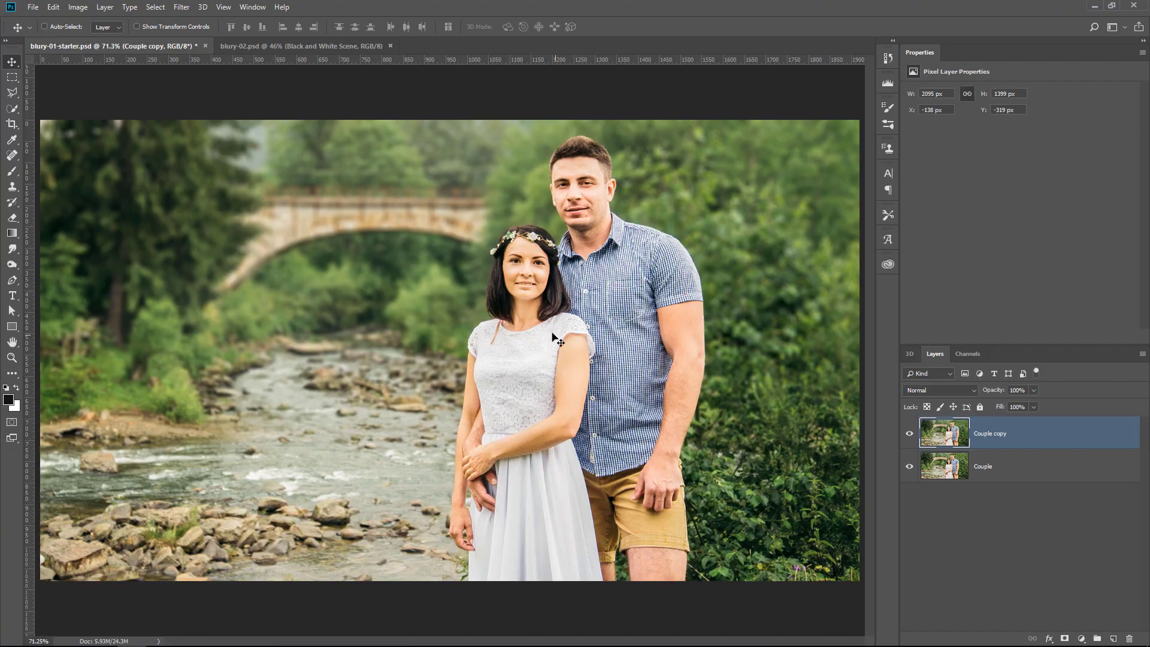
Examine the blurred background along the woman's hair, shoulder and arm at 400%, and return the view to 100%
key("z")
left_click(385, 276)
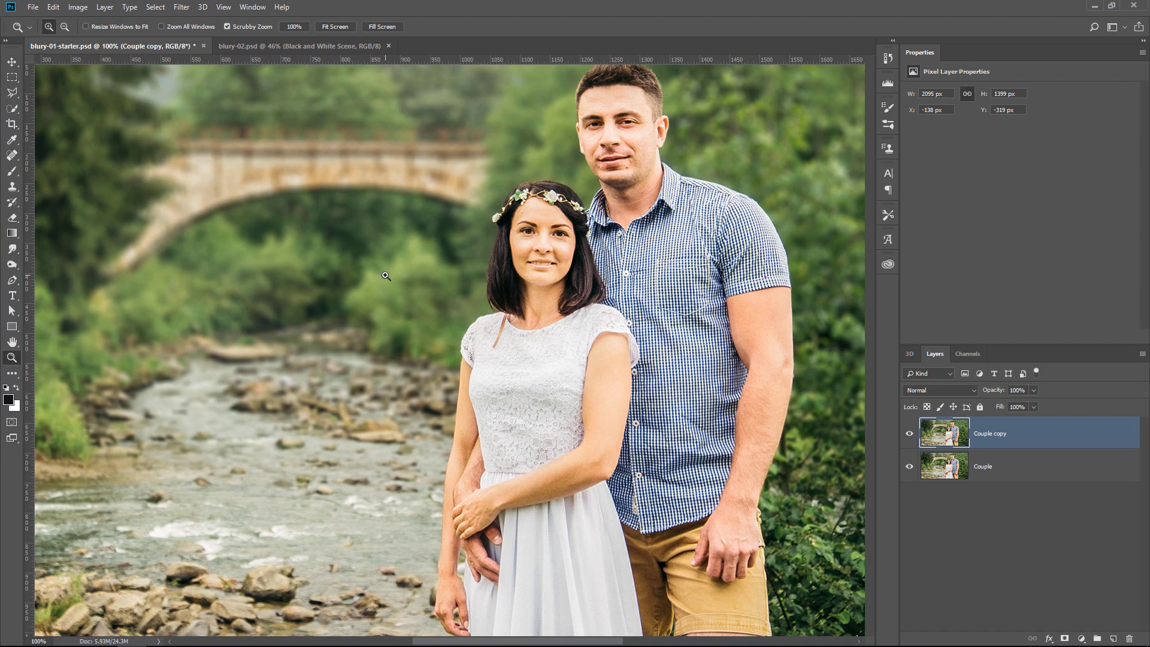
left_click(385, 276)
left_click(385, 274)
left_click(381, 286)
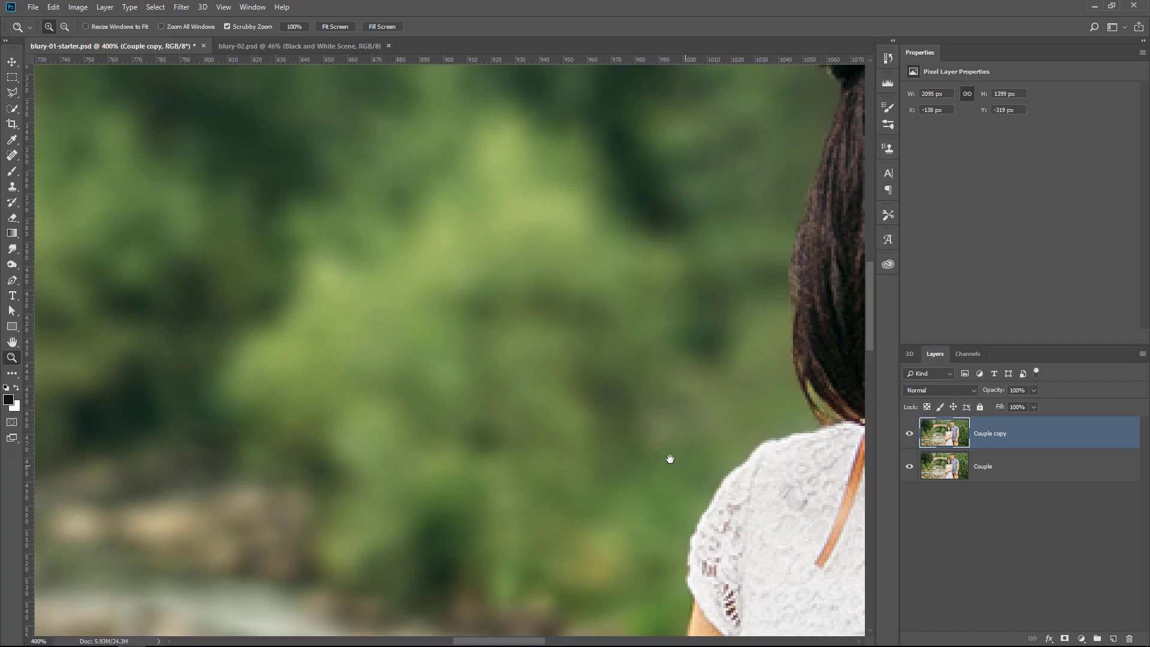
left_click_drag(669, 458, 664, 262)
right_click(653, 326)
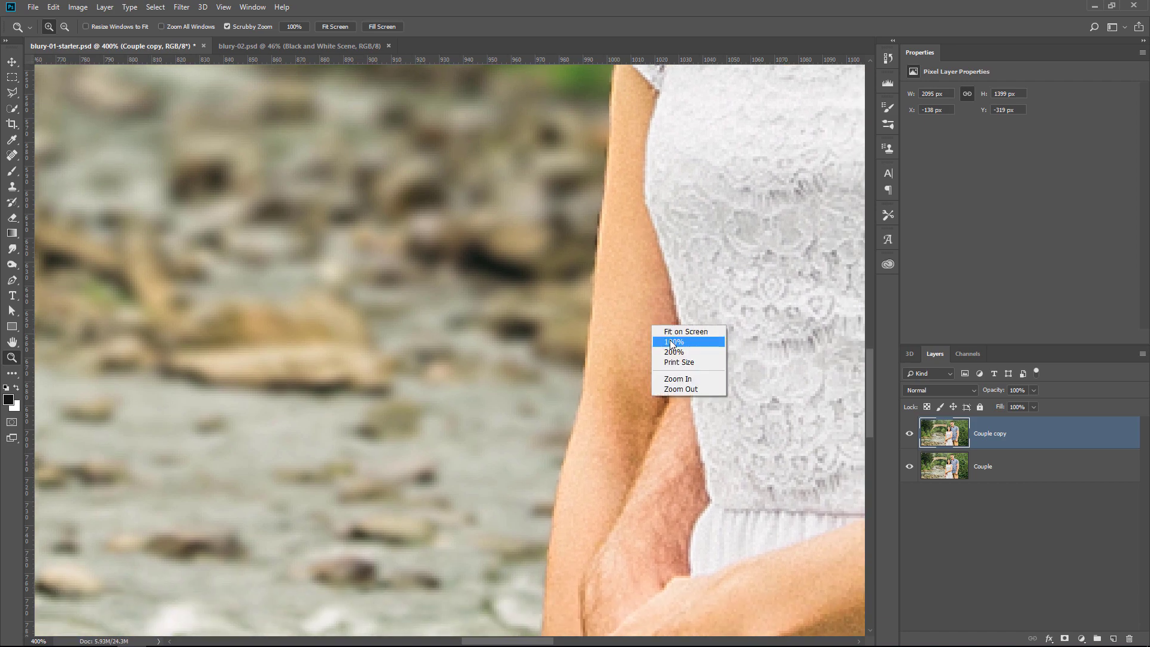
left_click(672, 342)
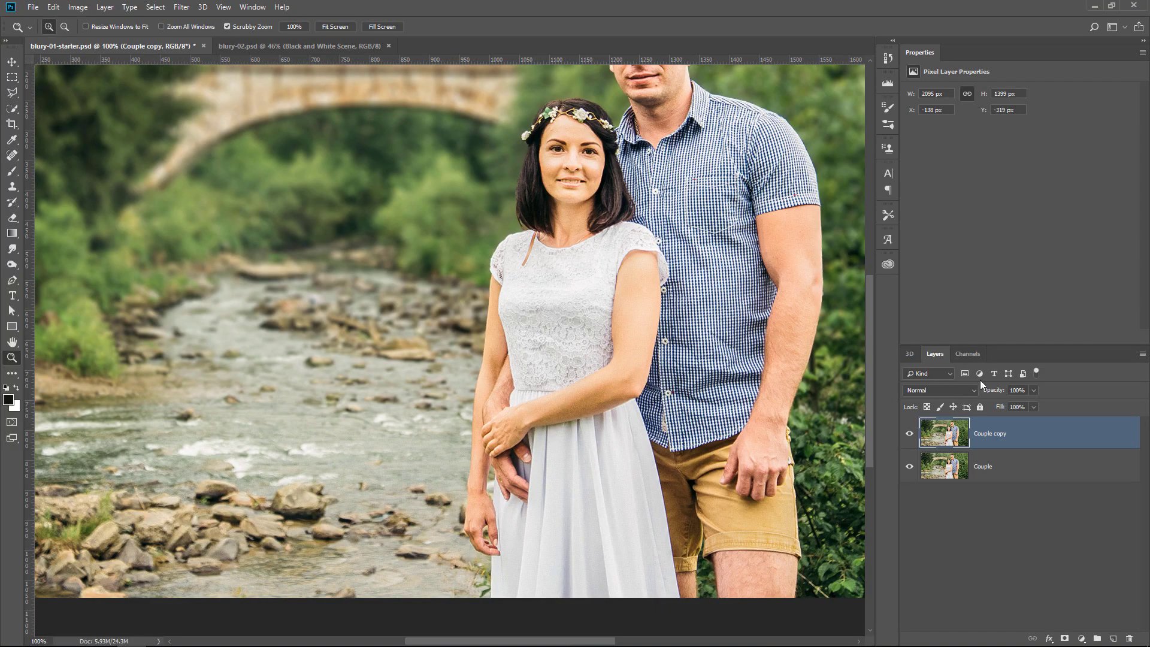
Reload the Pre Made Selection channel and invert it to select the background on the Couple copy layer
left_click(968, 354)
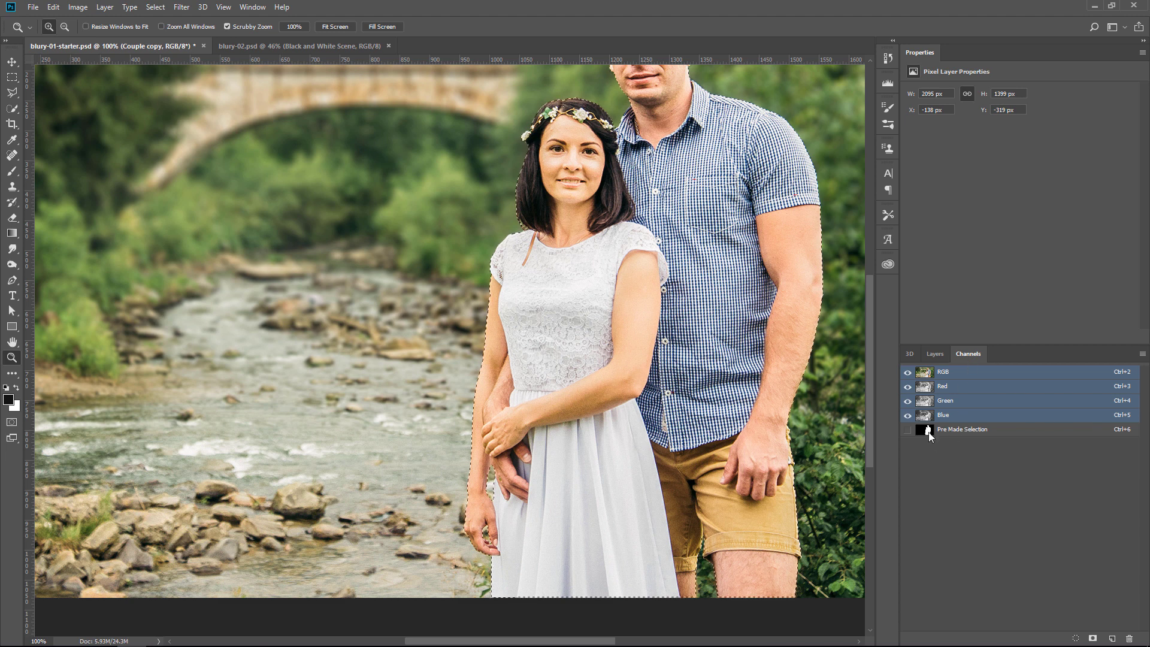
left_click(935, 354)
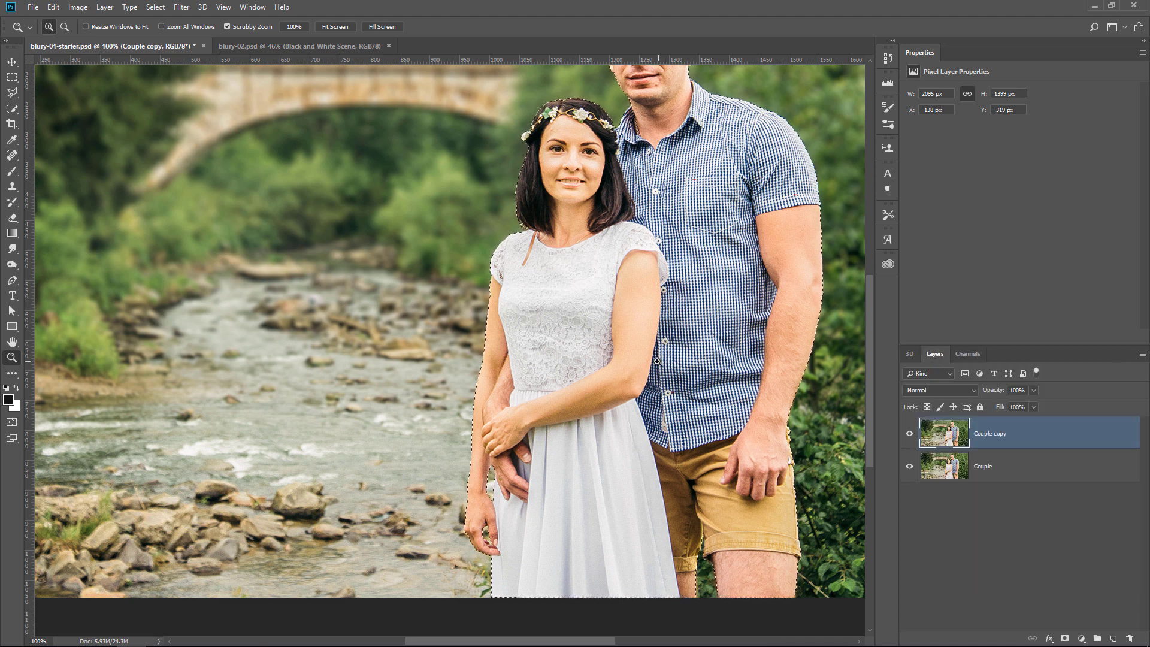
key("ctrl+shift+i")
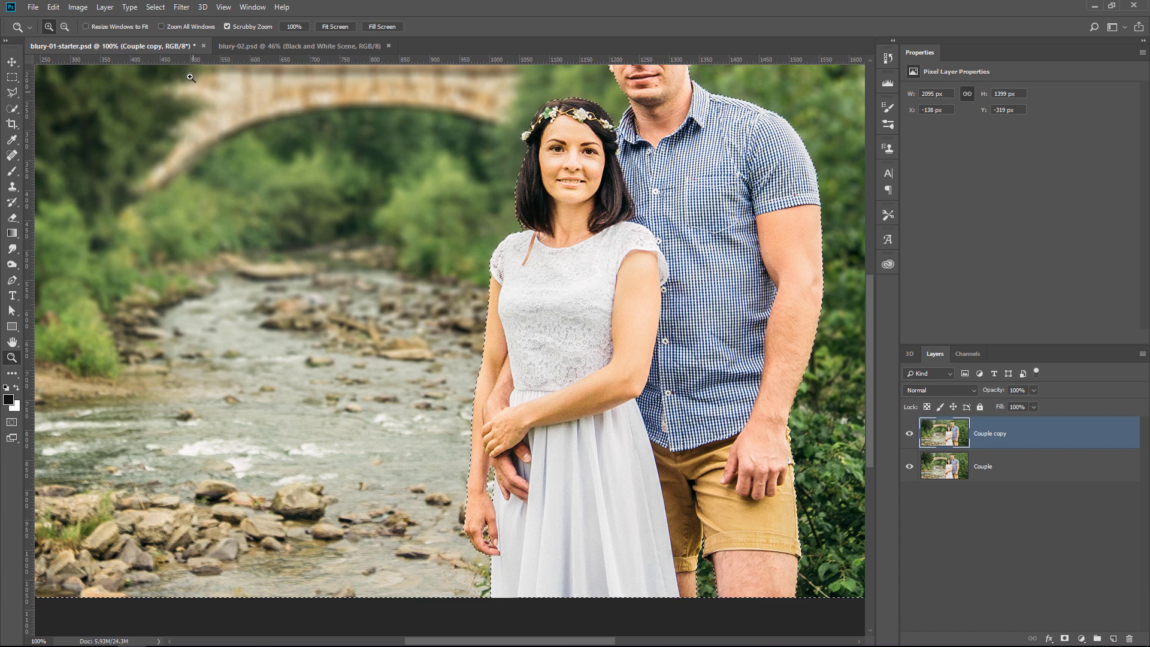
Apply the Camera Raw Filter to the selected background and add grain from its Effects settings, checking the preview at 400%
left_click(181, 8)
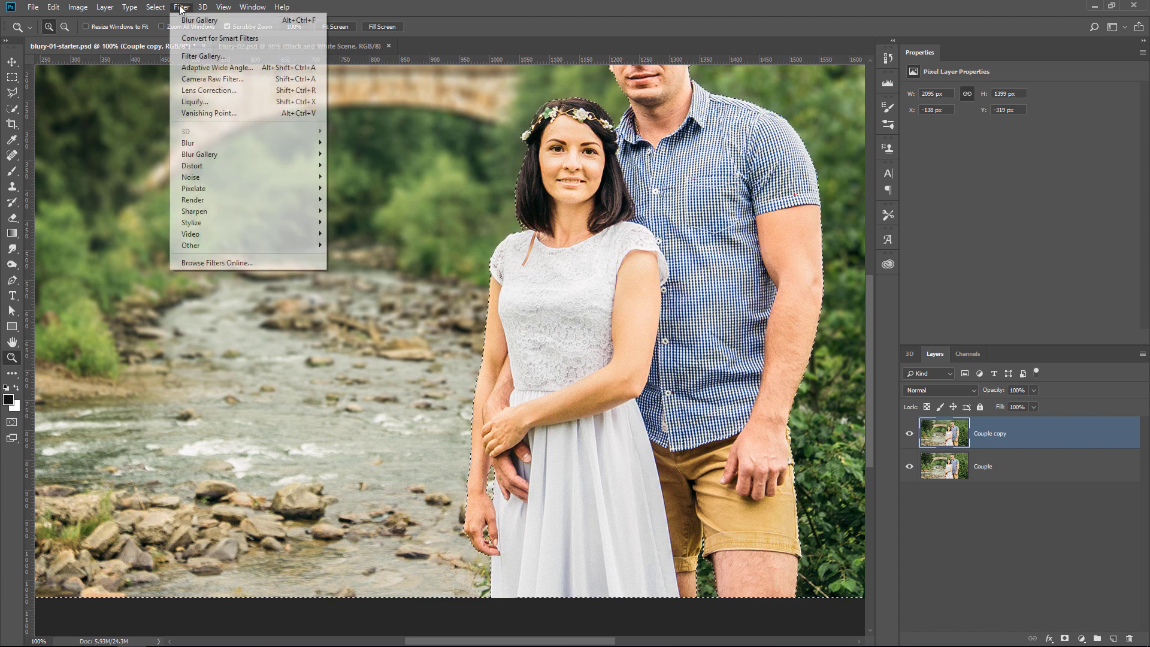
left_click(215, 81)
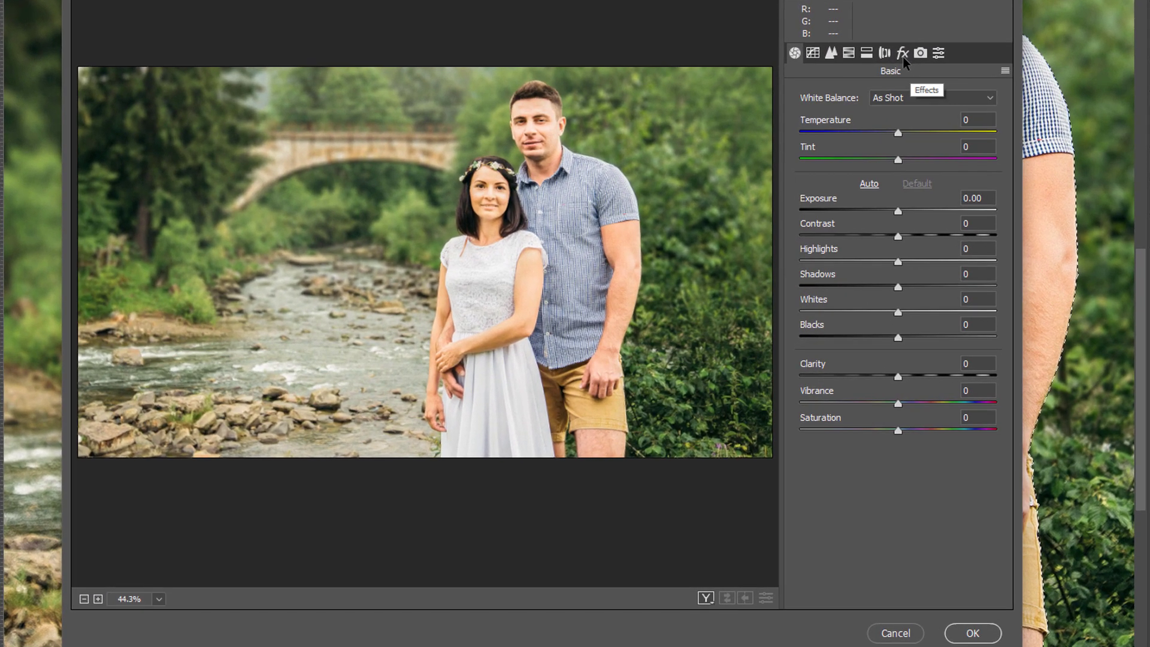
left_click(700, 127)
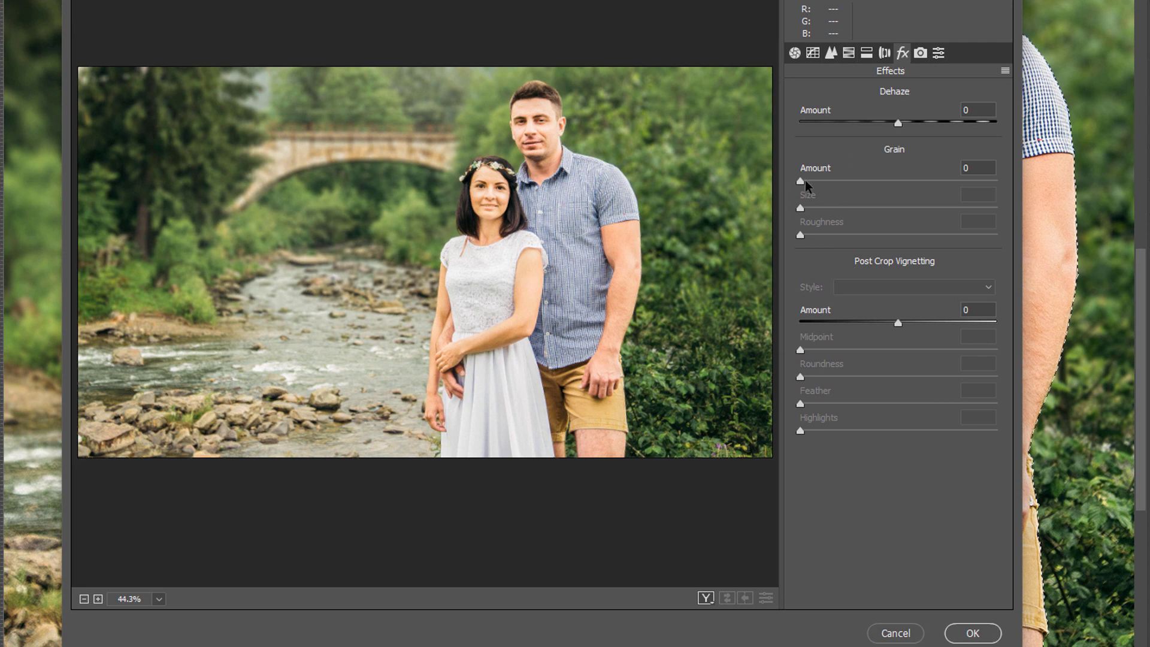
left_click(161, 602)
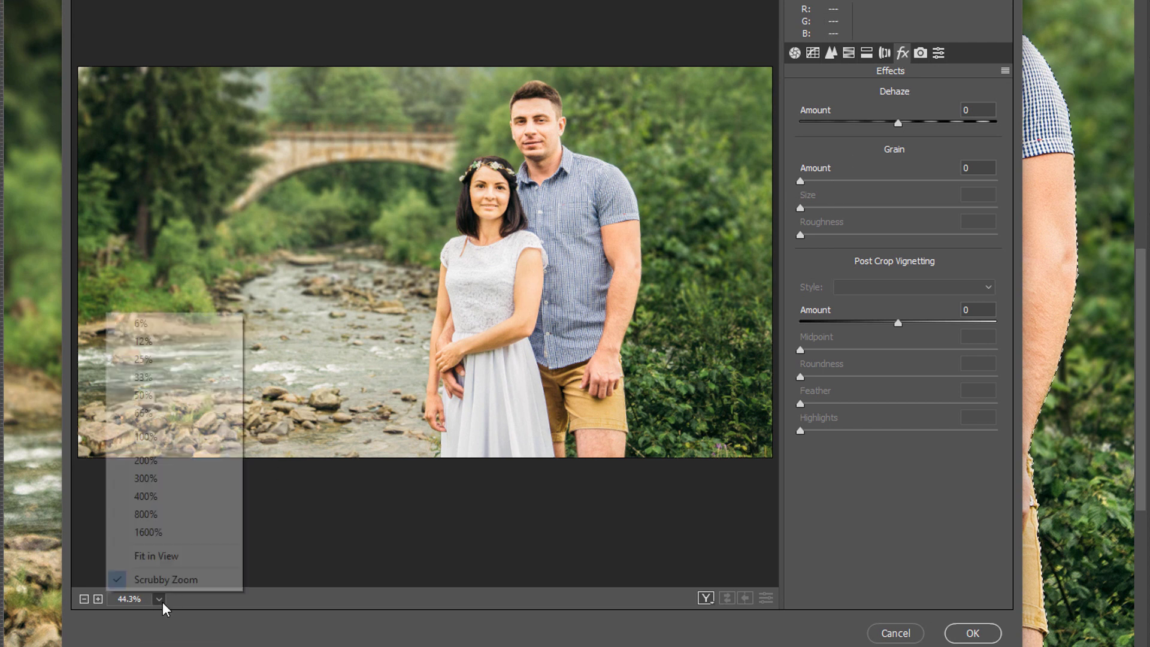
left_click(172, 500)
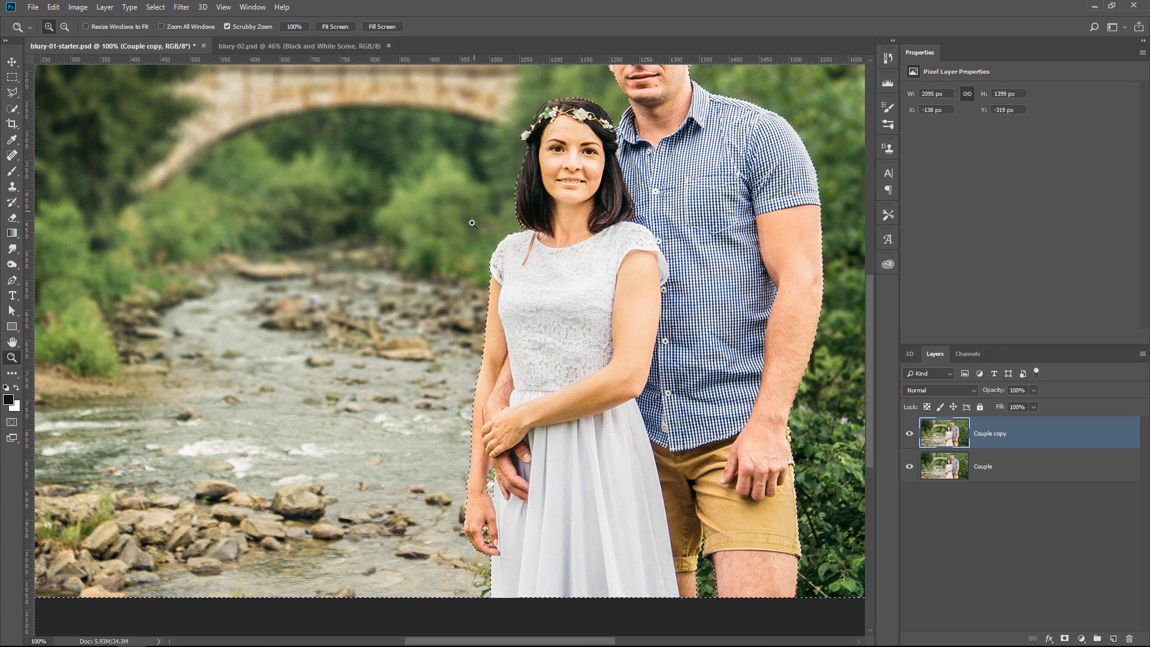
Deselect the background, inspect its grain beside the woman's shoulder at 300%, and fit the whole photo in view
left_click(470, 222)
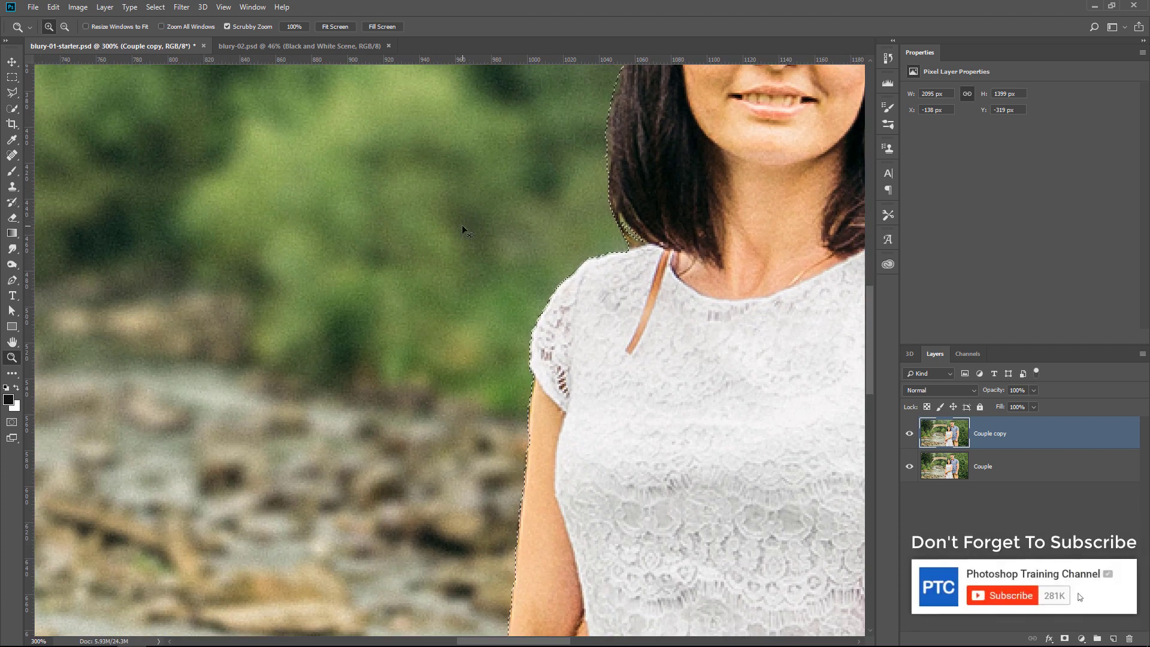
key("ctrl+d")
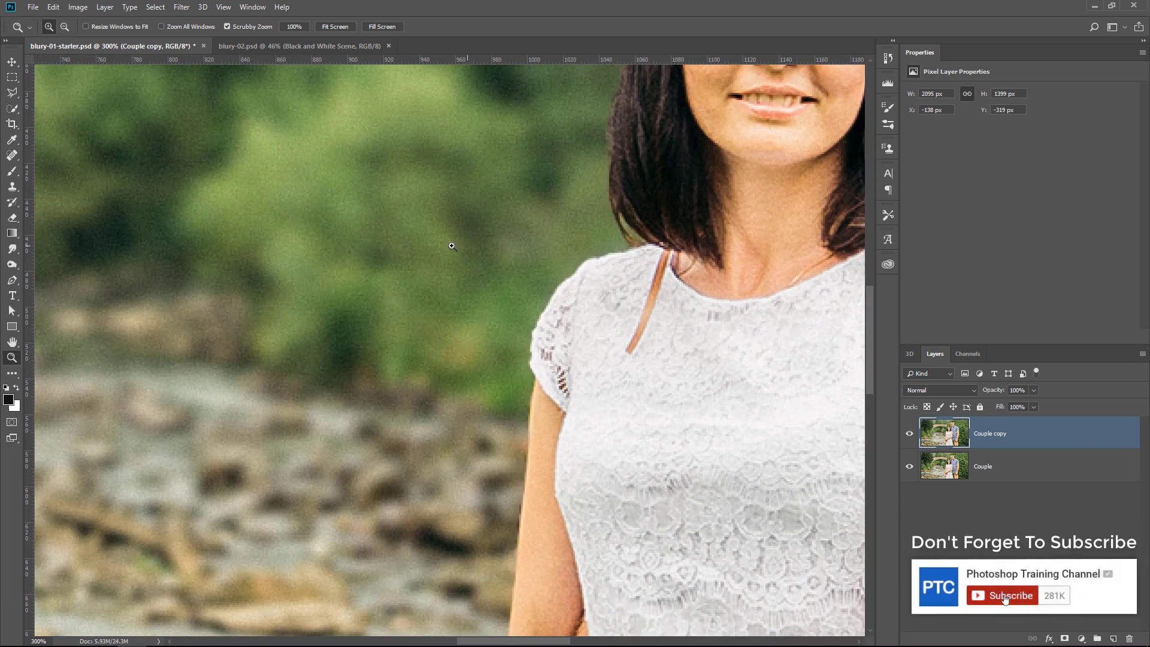
right_click(462, 229)
left_click(491, 237)
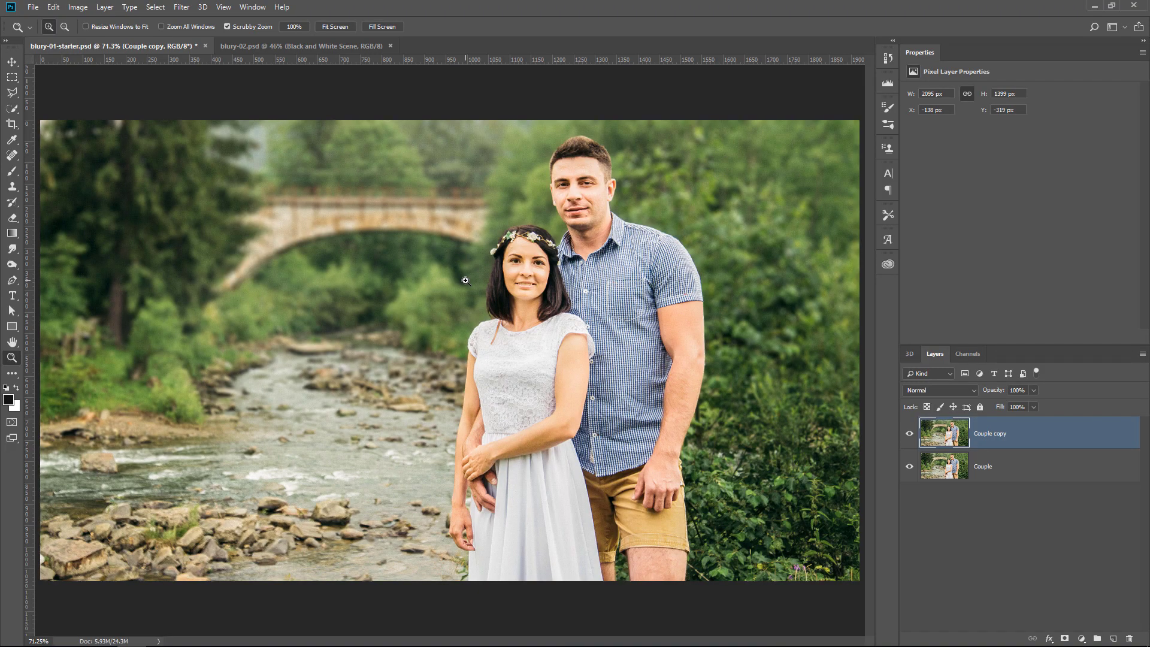
Hide the Couple copy layer, duplicate the Couple layer and convert the duplicate to a smart object
left_click(910, 436)
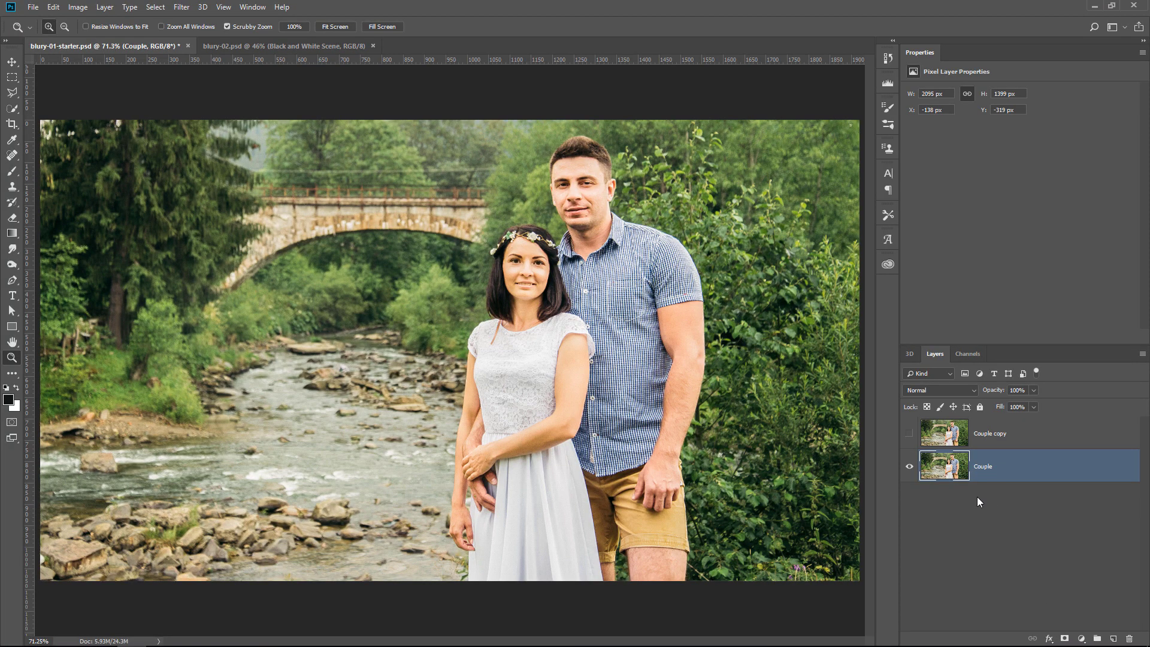
key("ctrl+j")
right_click(1033, 470)
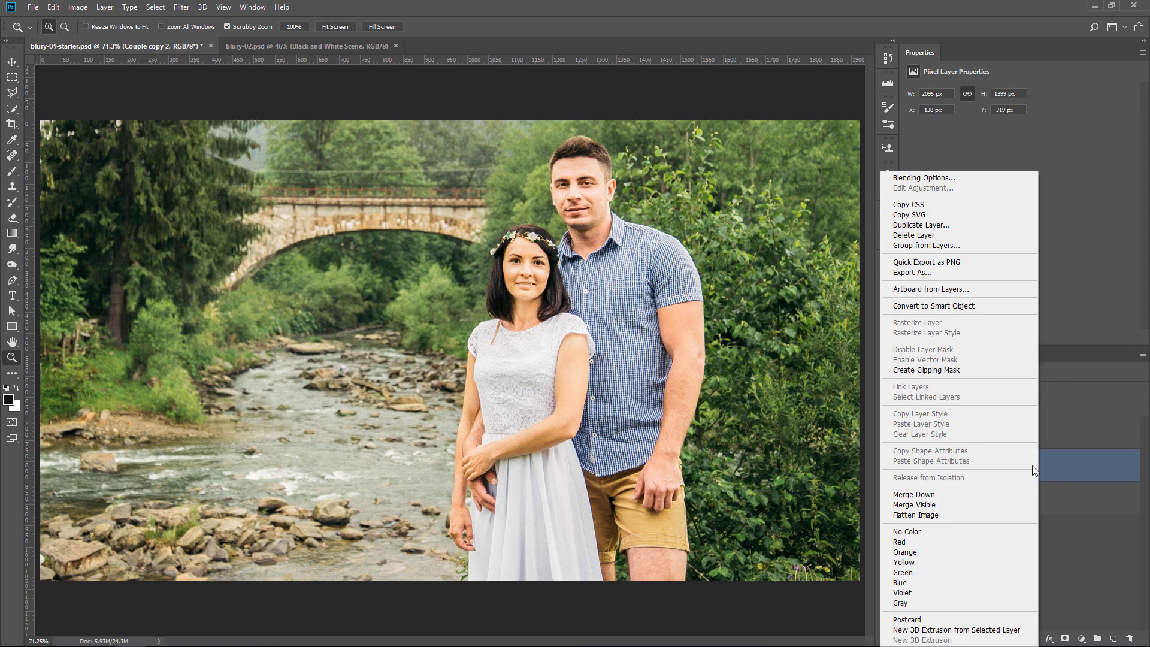
left_click(938, 304)
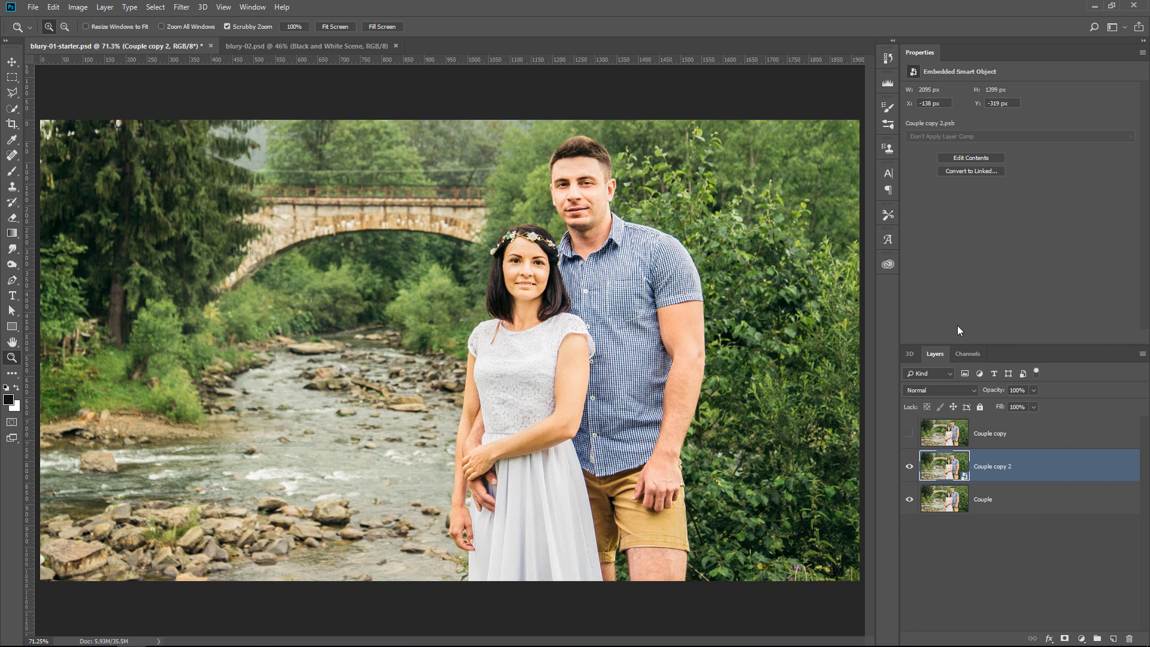
Load the Pre Made Selection channel and invert it to select the background for the smart object
left_click(968, 353)
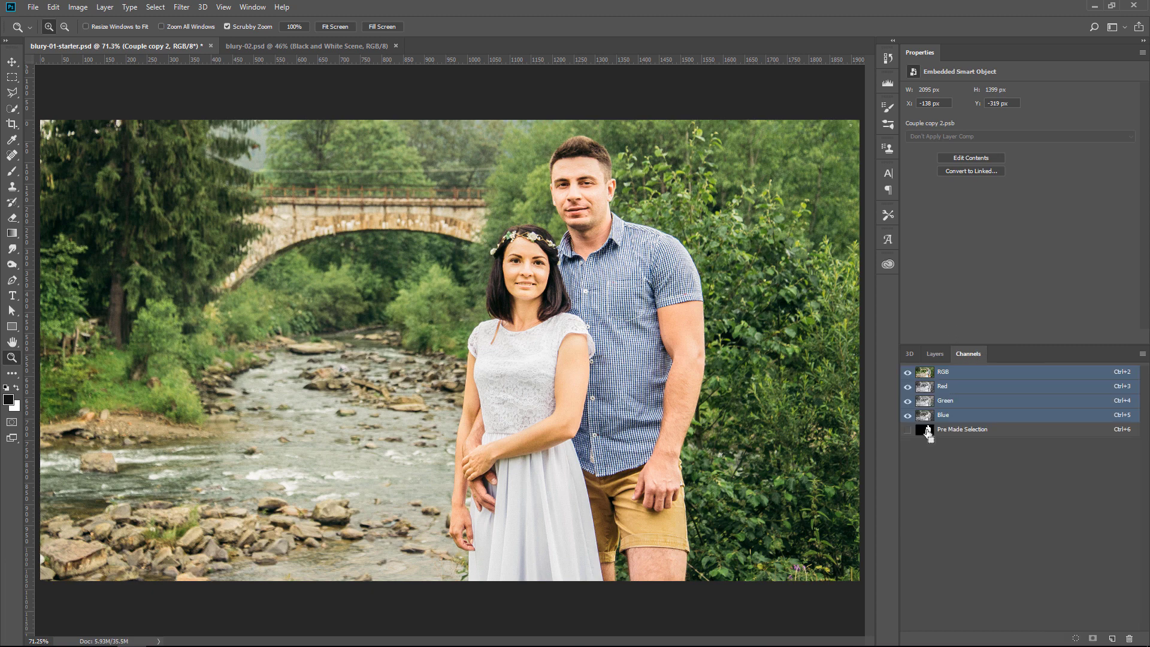
left_click(935, 354)
key("ctrl+shift+i")
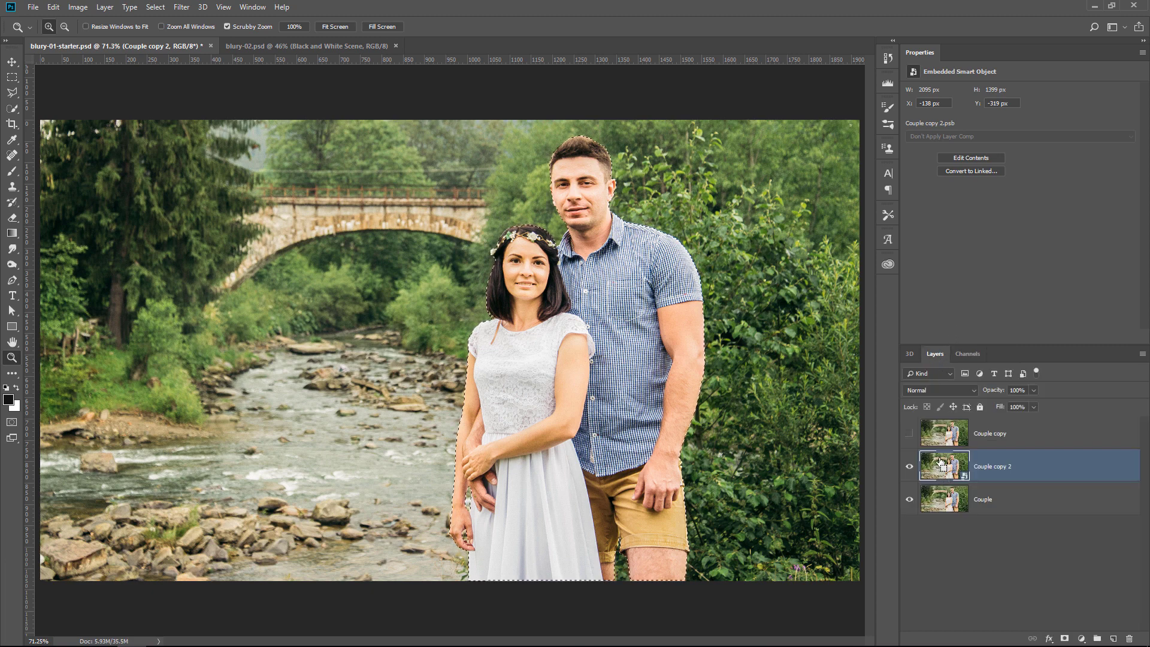
Apply a 15 px tilt-shift blur to the smart object's background, with the blur centre moved to the photo's bottom edge
left_click(181, 7)
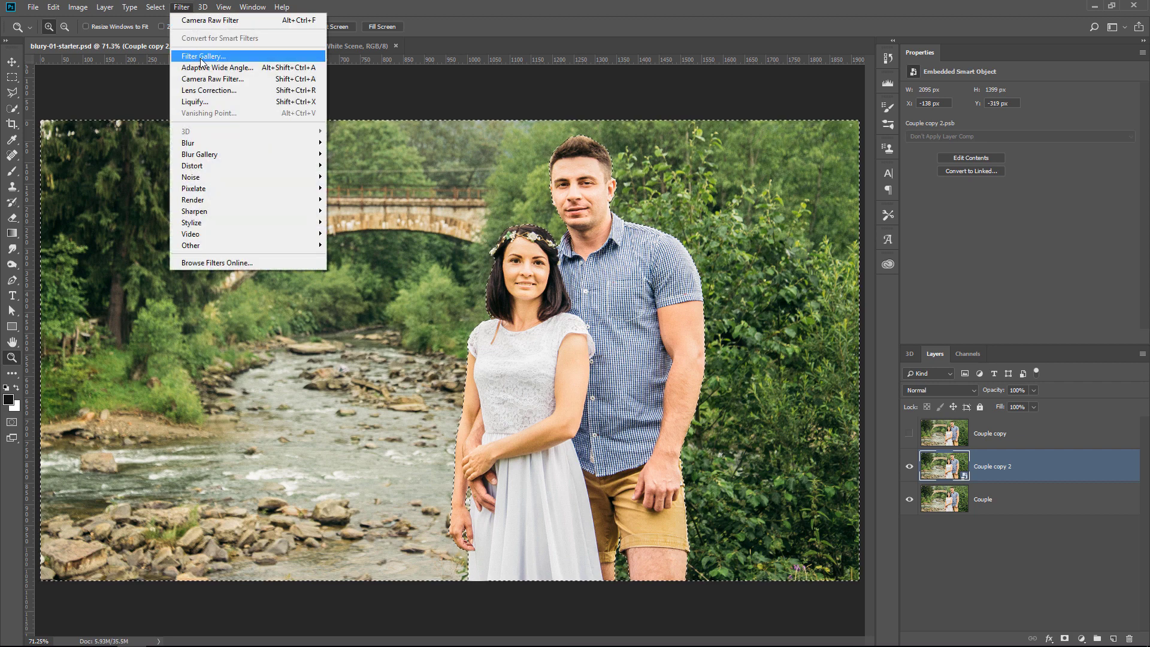
mouse_move(215, 157)
left_click(141, 176)
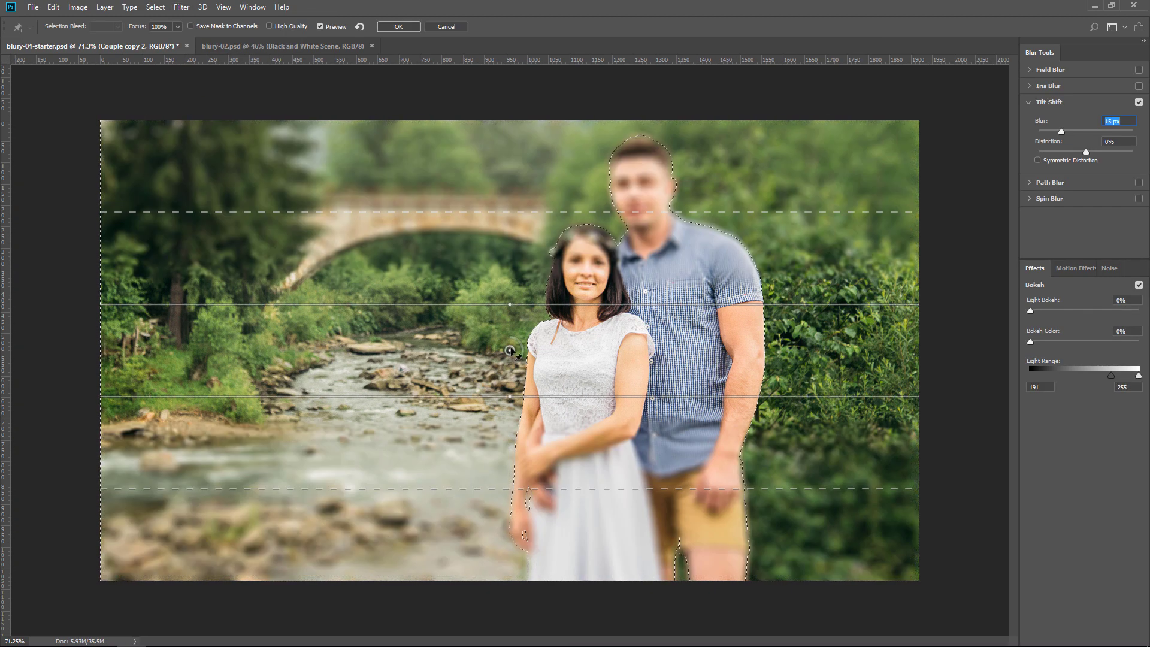
left_click_drag(509, 352, 504, 552)
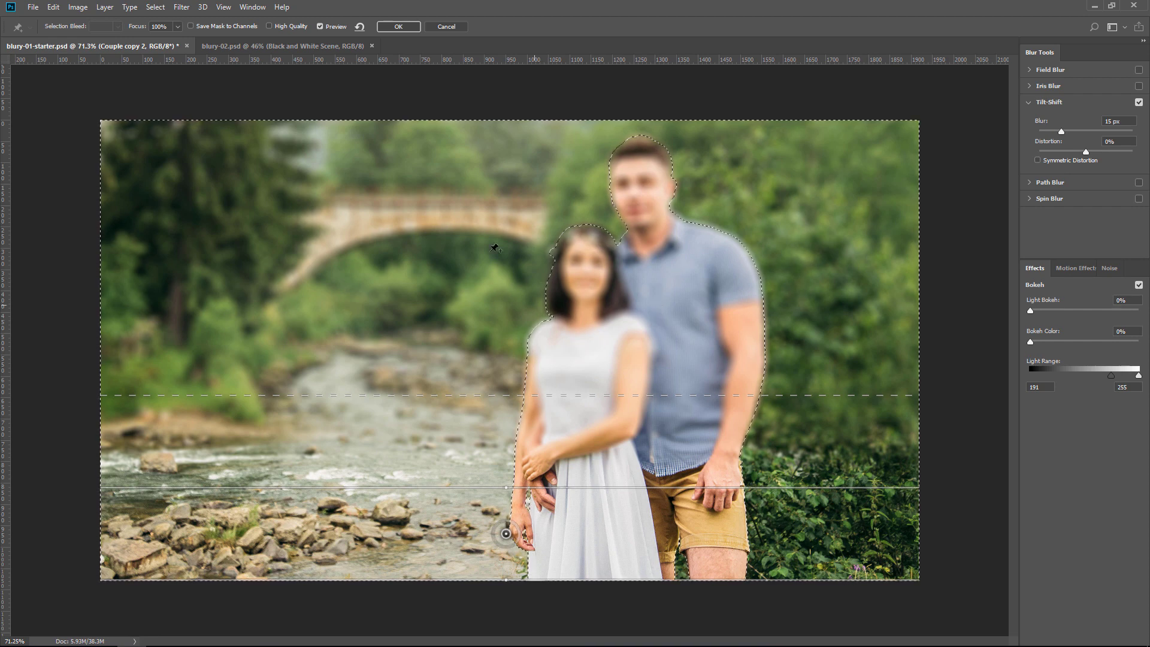
left_click(398, 27)
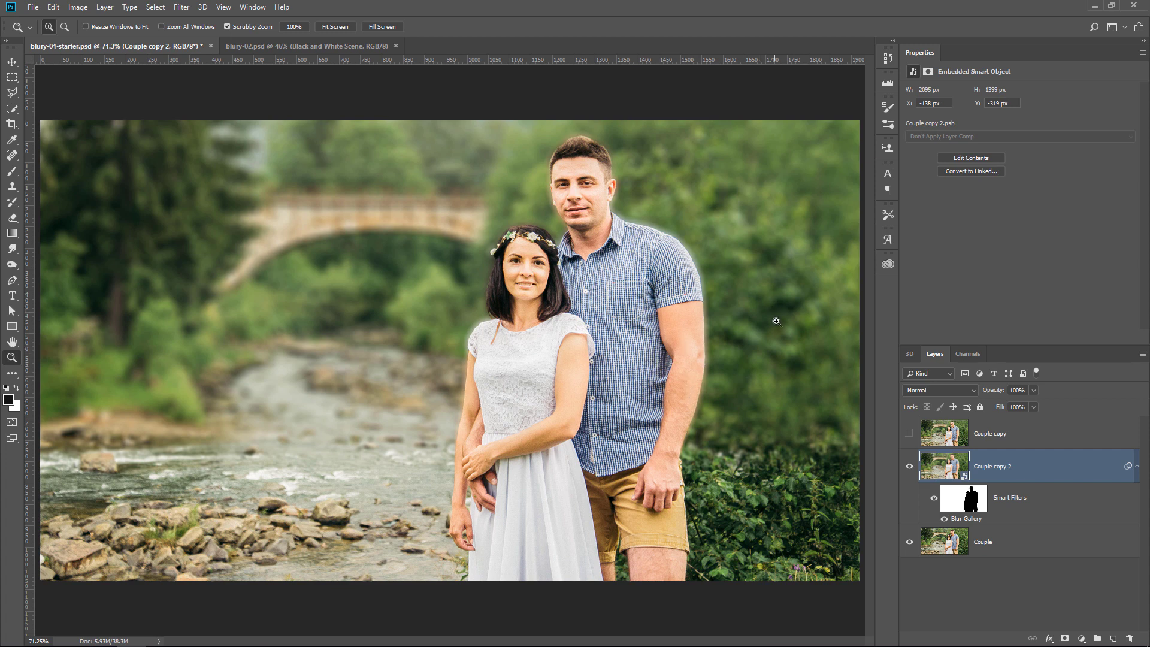
Toggle the Couple copy layer's visibility to compare its blur with the smart object's blur, and leave it shown
left_click(909, 435)
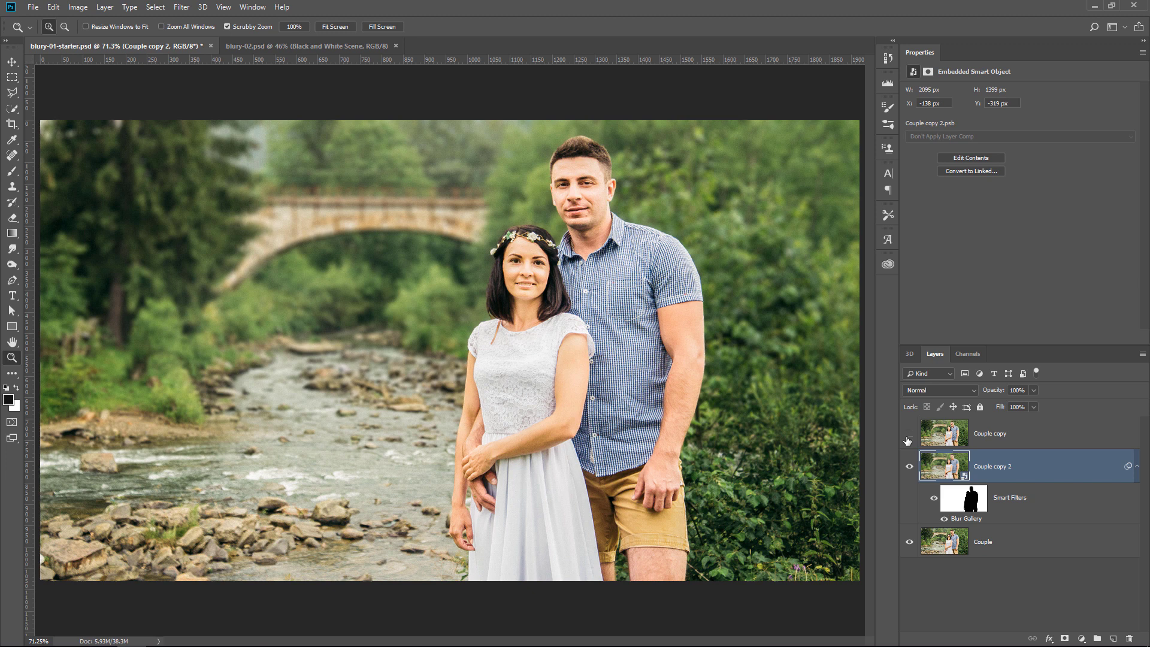
left_click(909, 436)
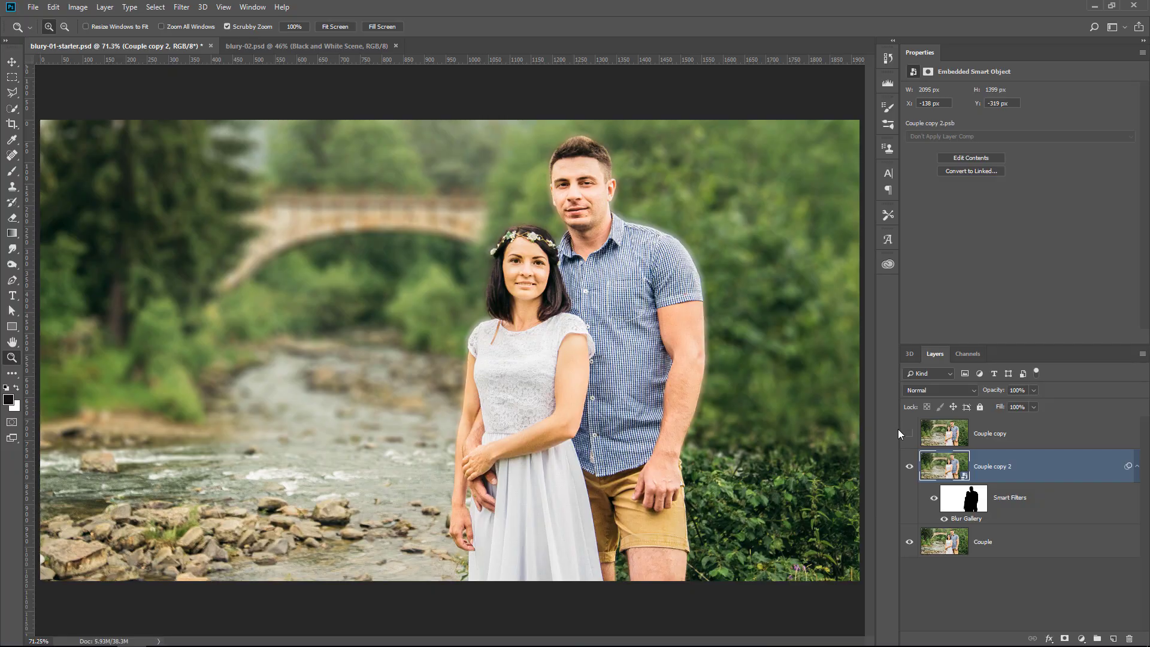
left_click(905, 436)
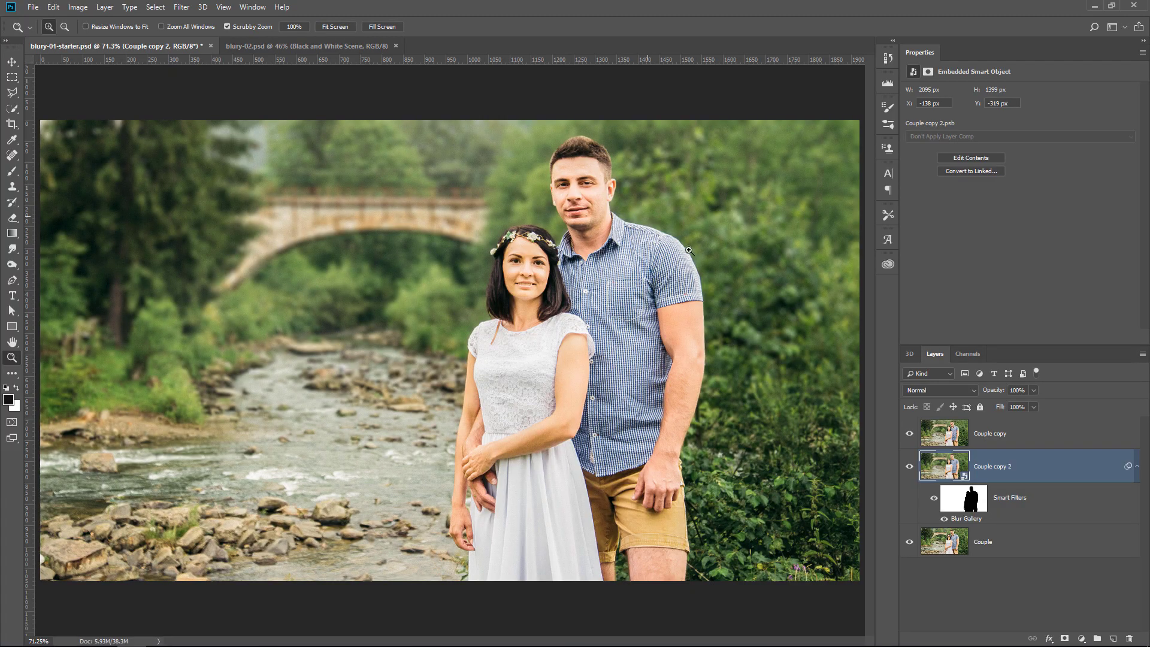
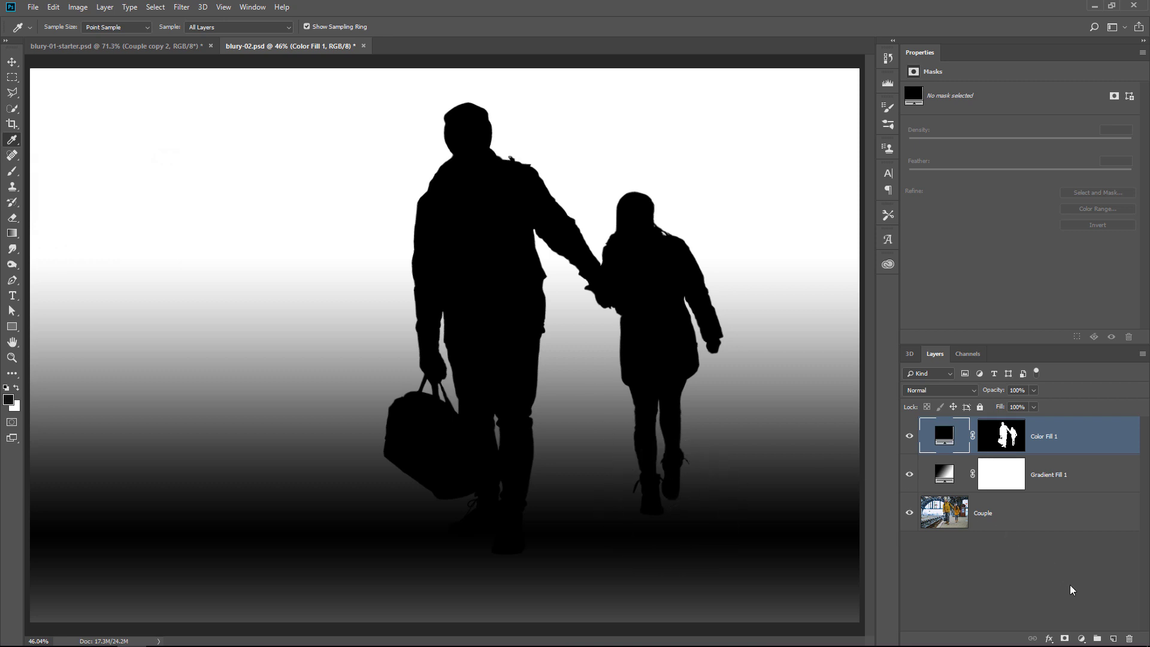
Add a new layer above Color Fill 1 in blury-02.psd and clip it to that layer
left_click(1114, 639)
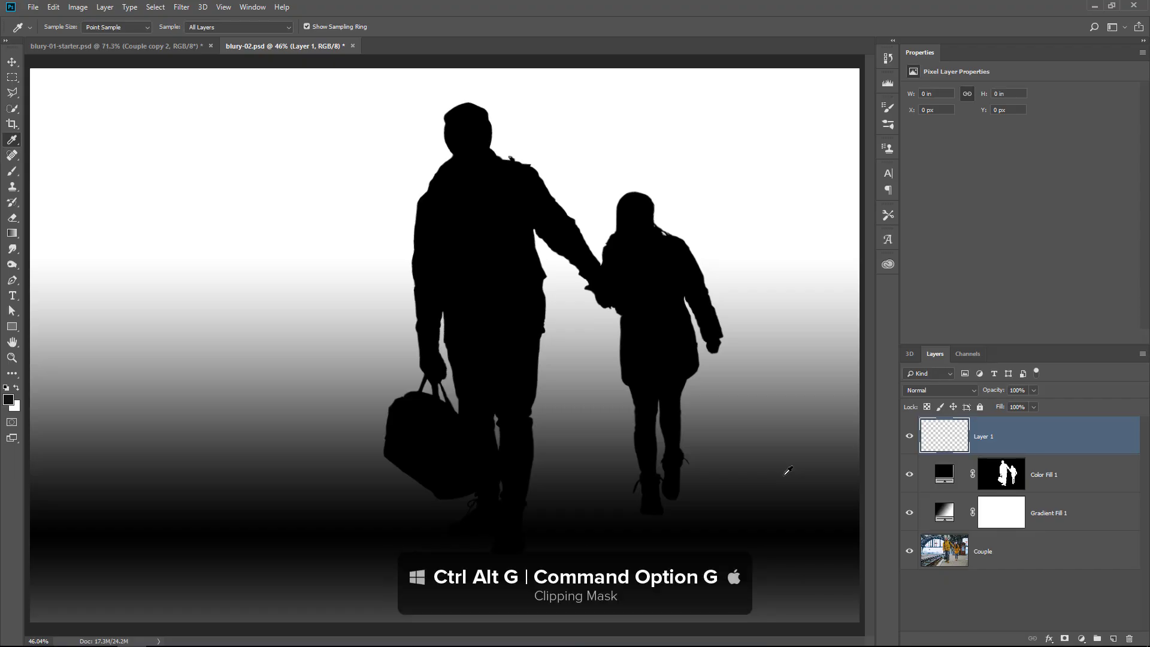
key("ctrl+alt+g")
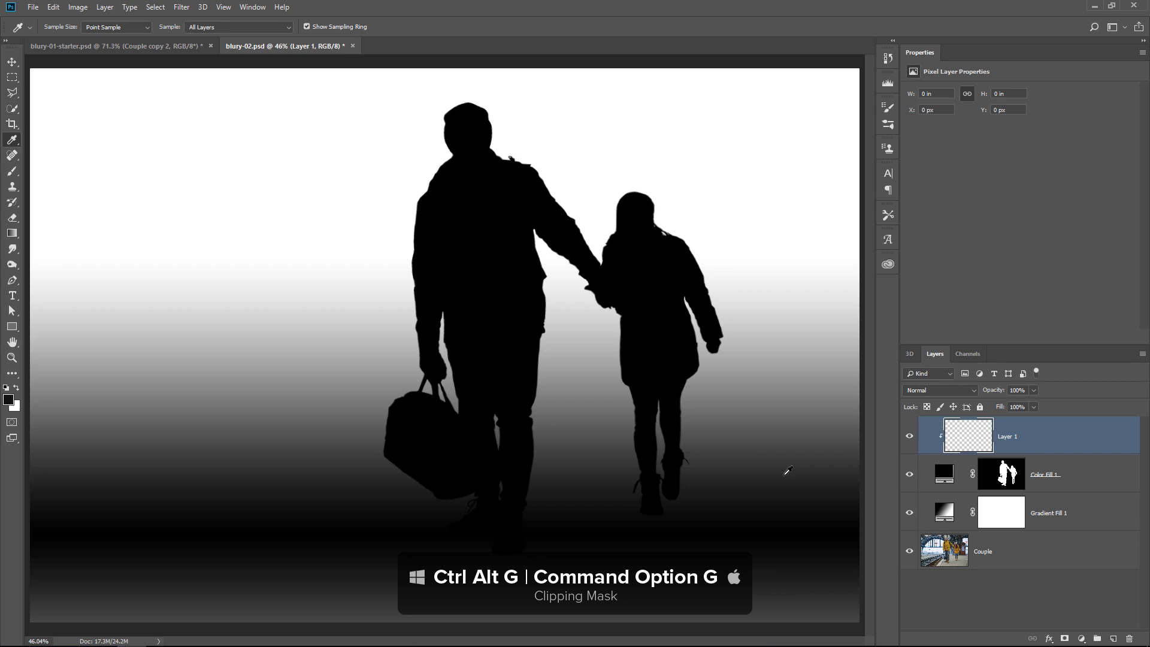
Enlarge the brush to 200 px and paint the smaller right-hand silhouette dark gray on the clipped layer
left_click(12, 171)
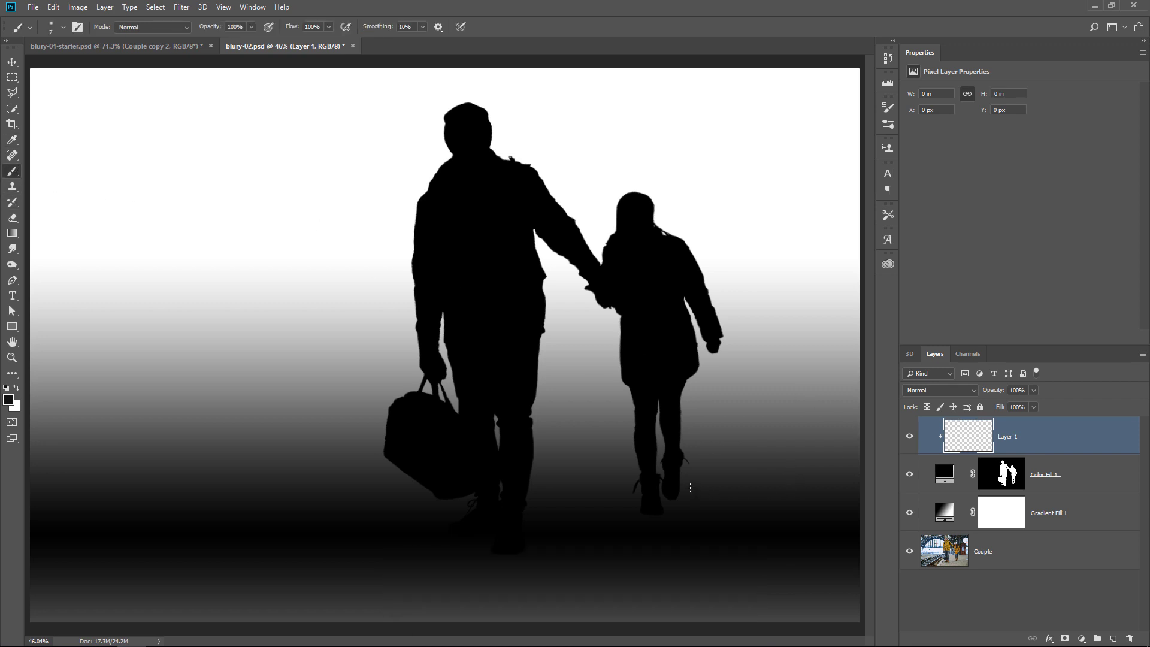
key("bracketright")
key("bracketright")
key("bracketright")
key("bracketright")
key("bracketright")
key("bracketright")
key("bracketright")
key("bracketright")
key("bracketright")
key("bracketright")
key("bracketright")
key("bracketright")
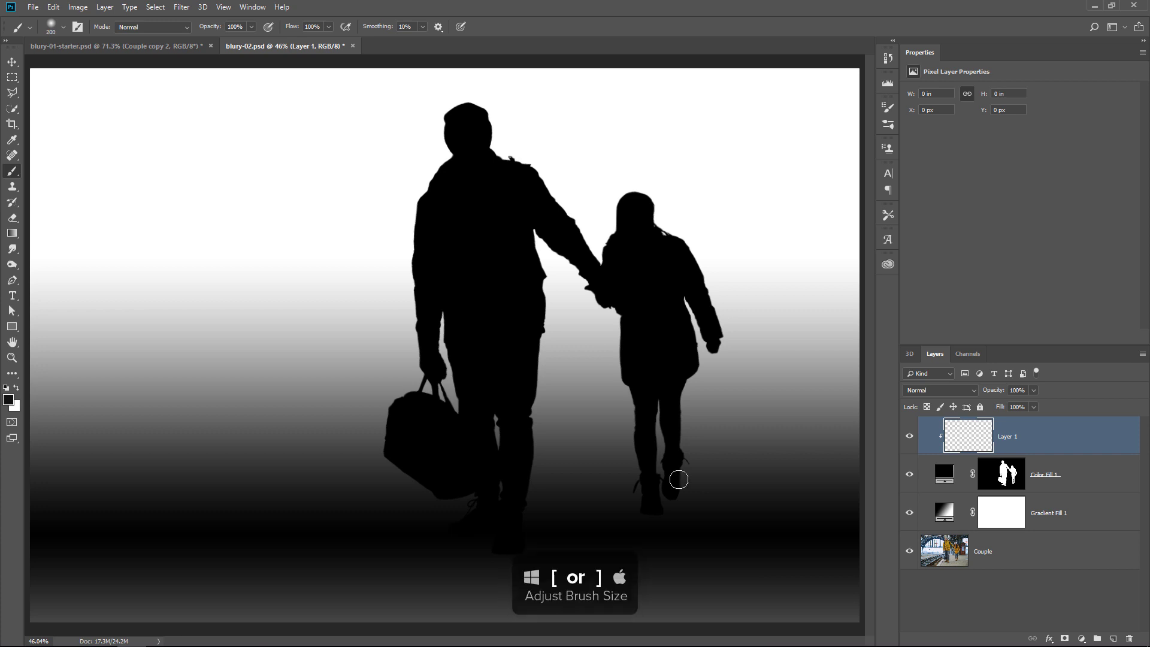
mouse_move(665, 501)
left_mouse_down()
mouse_move(652, 470)
mouse_move(683, 471)
mouse_move(628, 372)
mouse_move(691, 312)
mouse_move(656, 320)
mouse_move(629, 174)
left_mouse_up()
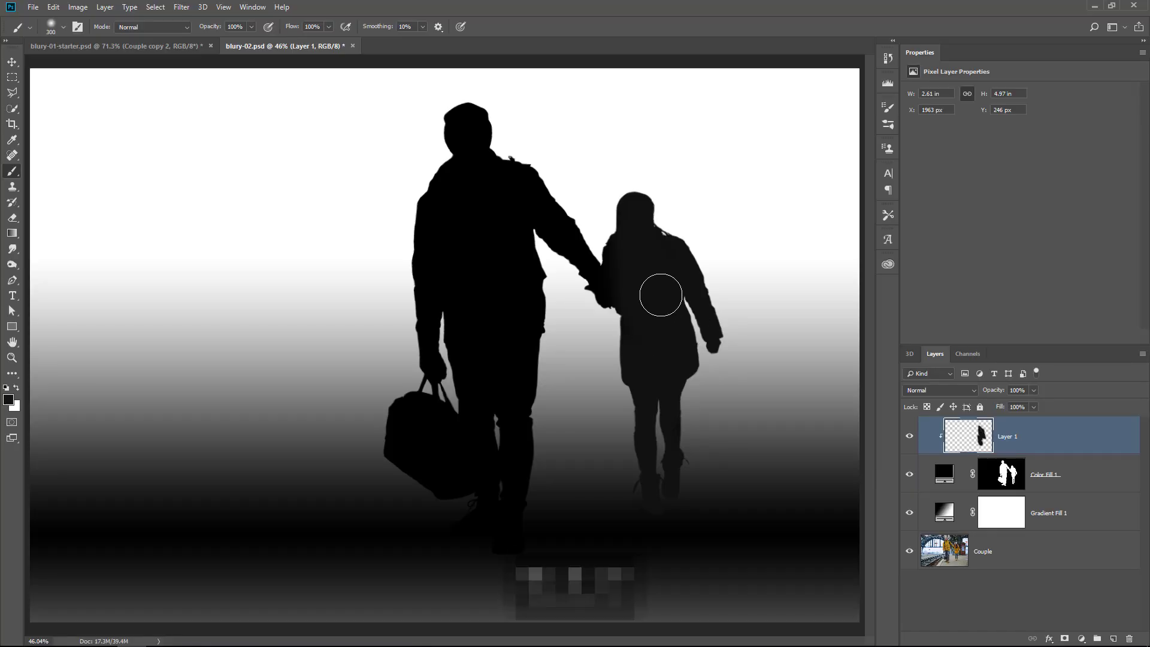
Use a 600 px brush with 0% hardness to paint over the smaller silhouette's shoulder
key("bracketright")
key("bracketright")
key("bracketright")
key("bracketright")
key("bracketright")
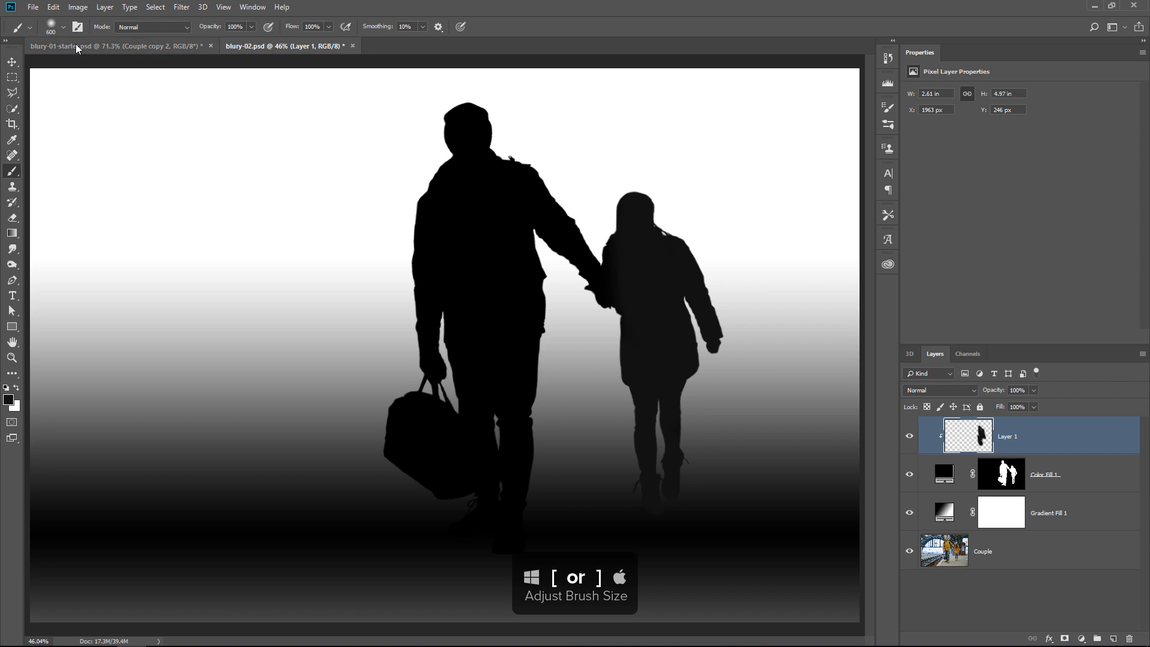
right_click(84, 94)
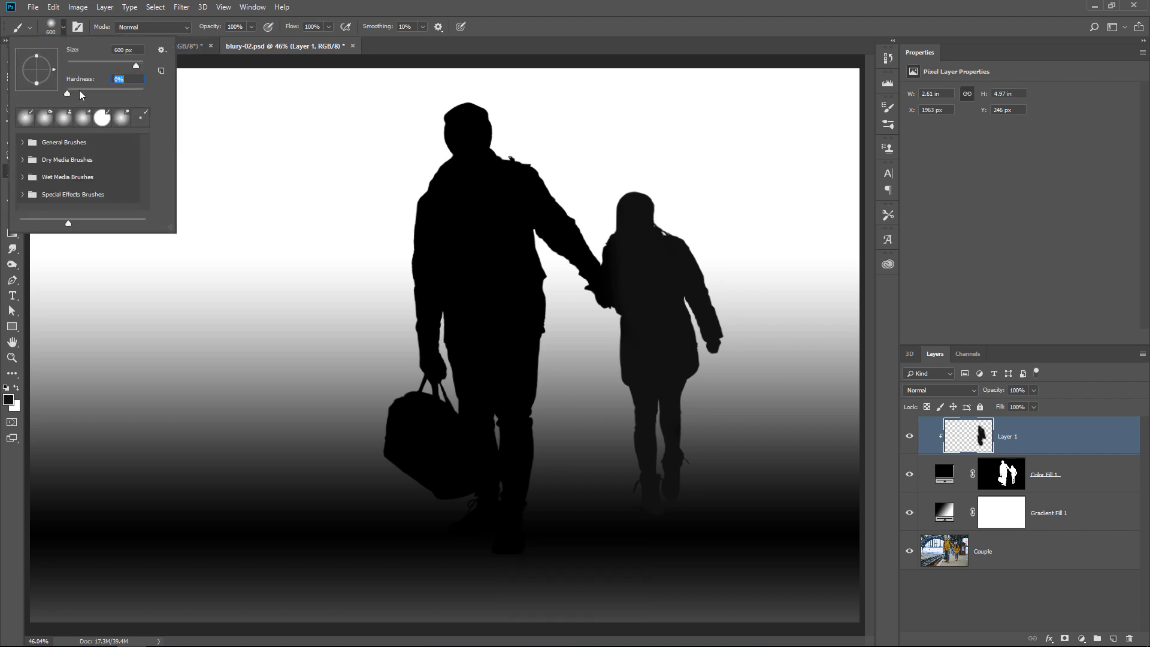
left_click(688, 259)
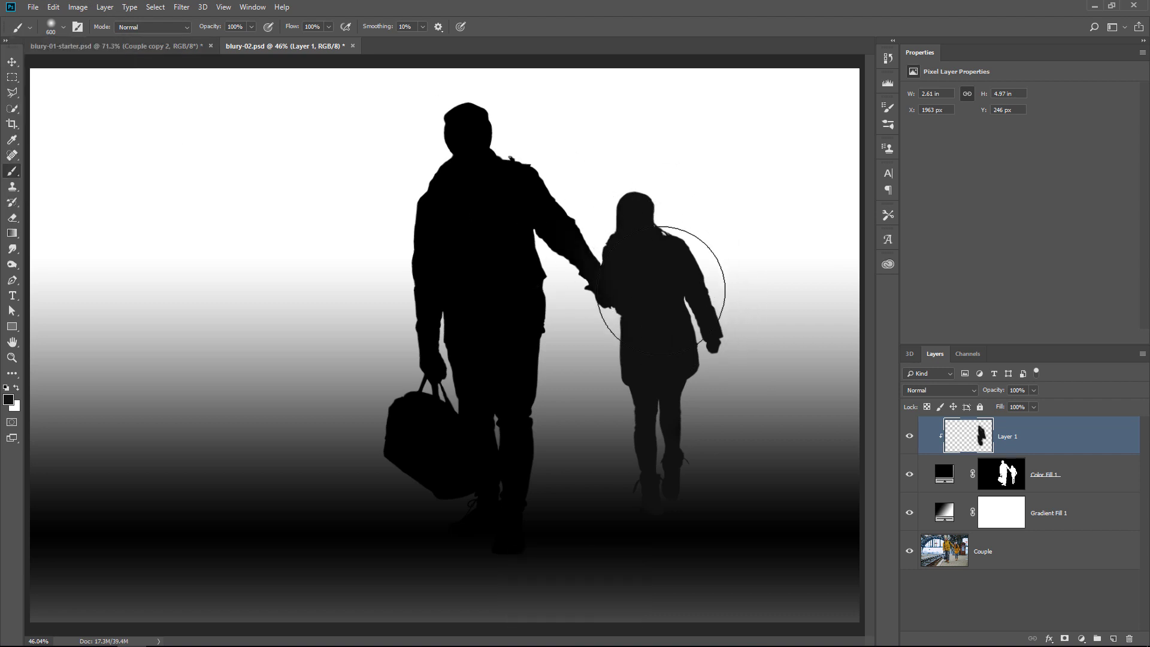
Enlarge the soft brush to 1200 px and blend the dark gray from the smaller silhouette towards the man's arm
key("bracketright")
key("bracketright")
key("bracketright")
key("bracketright")
key("bracketright")
key("bracketright")
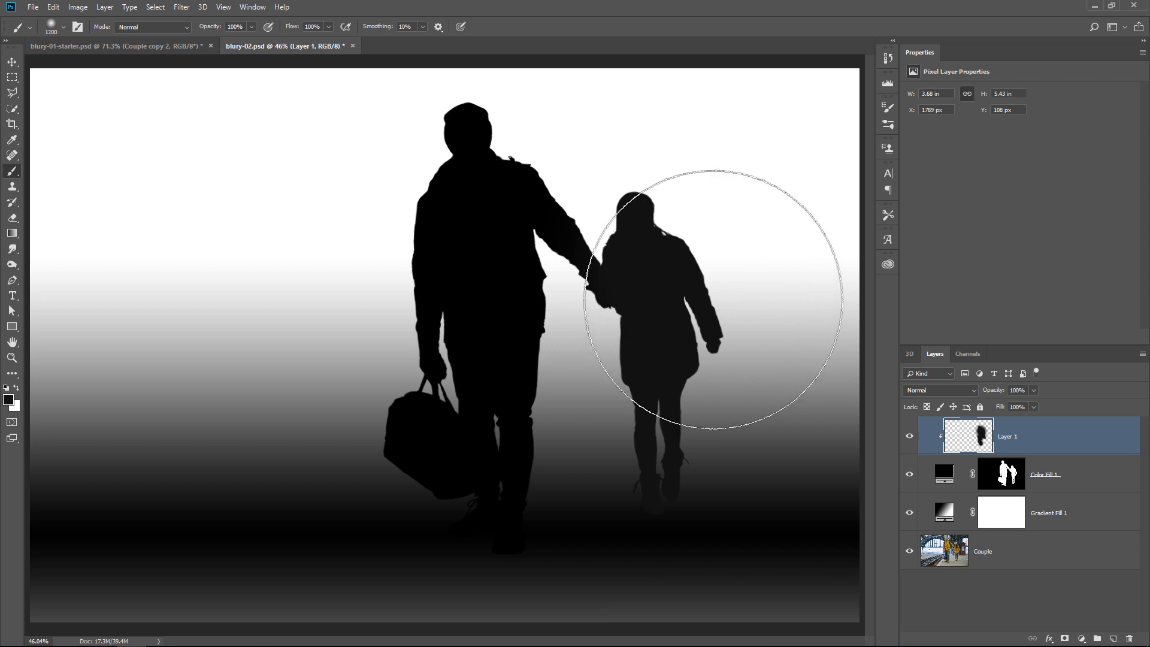
mouse_move(696, 290)
left_mouse_down()
mouse_move(542, 174)
mouse_move(511, 203)
left_mouse_up()
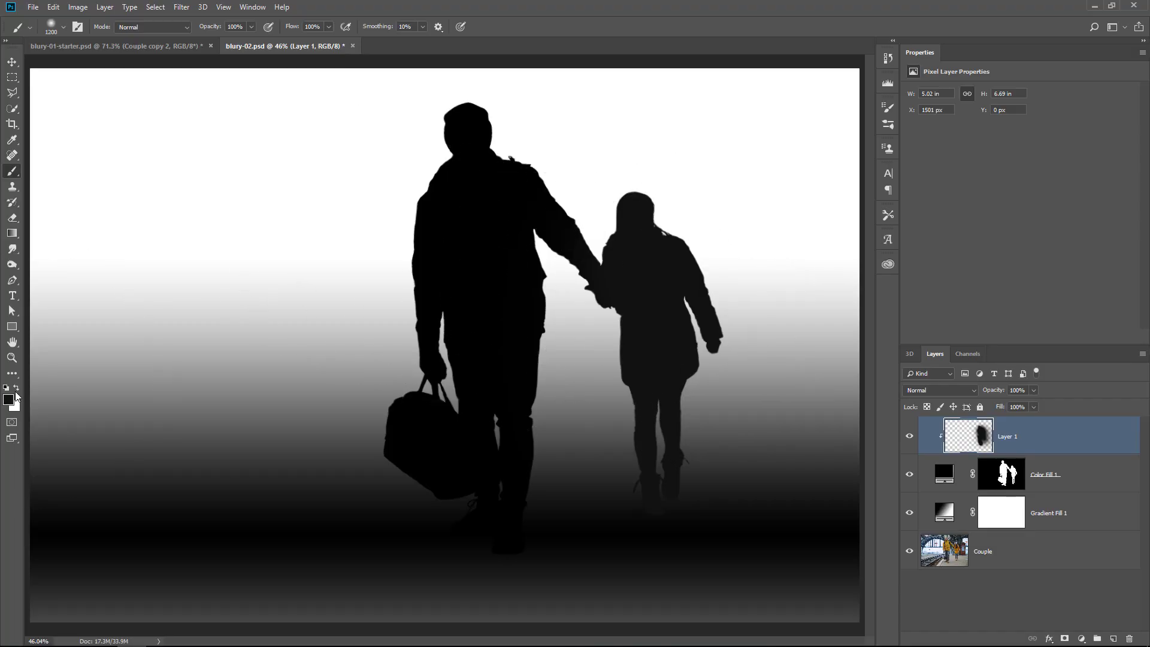
Sample the man's torso, his arm and the joined hands to compare their gray values, and set the foreground color to the man's black
left_click(8, 401)
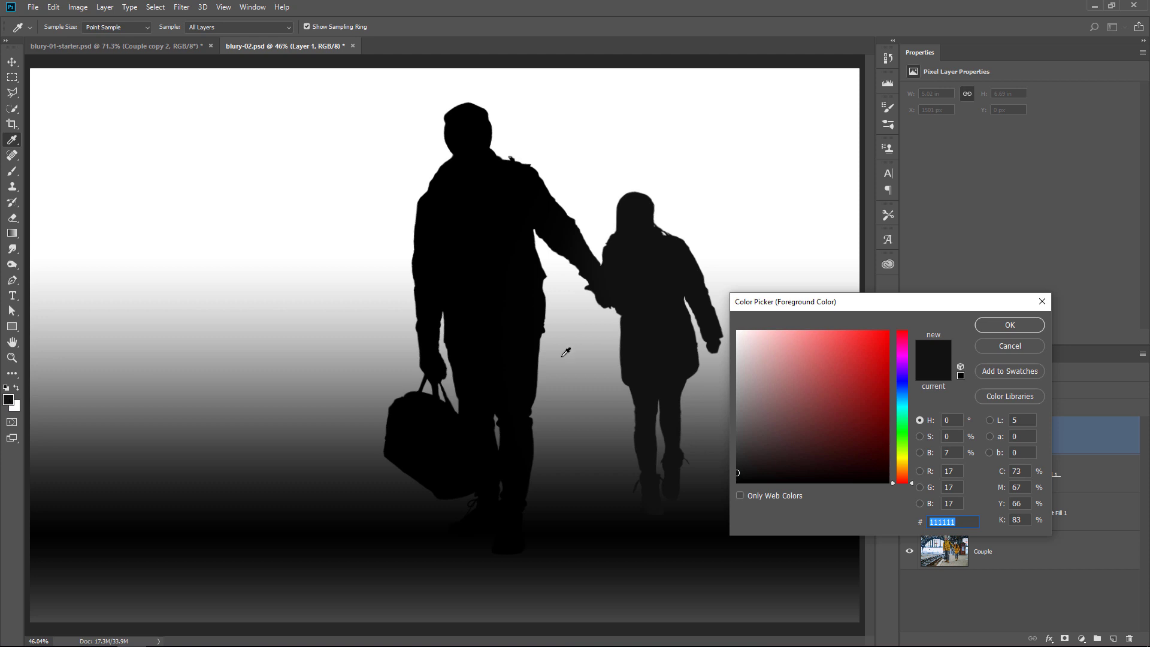
left_click(663, 318)
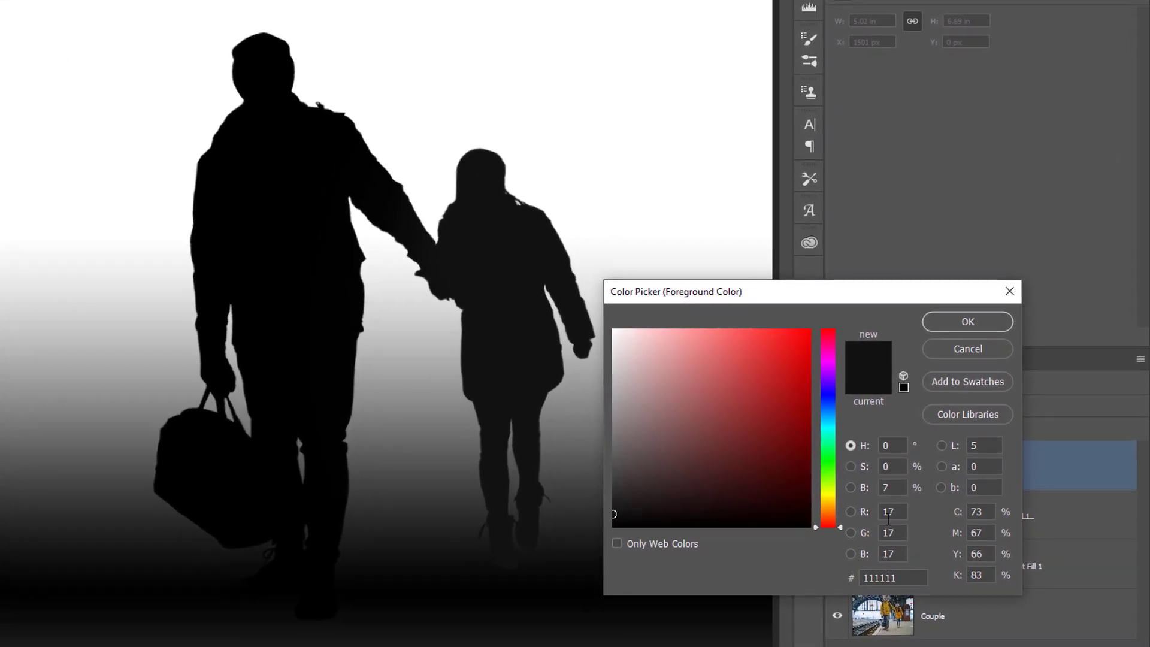
left_click(328, 227)
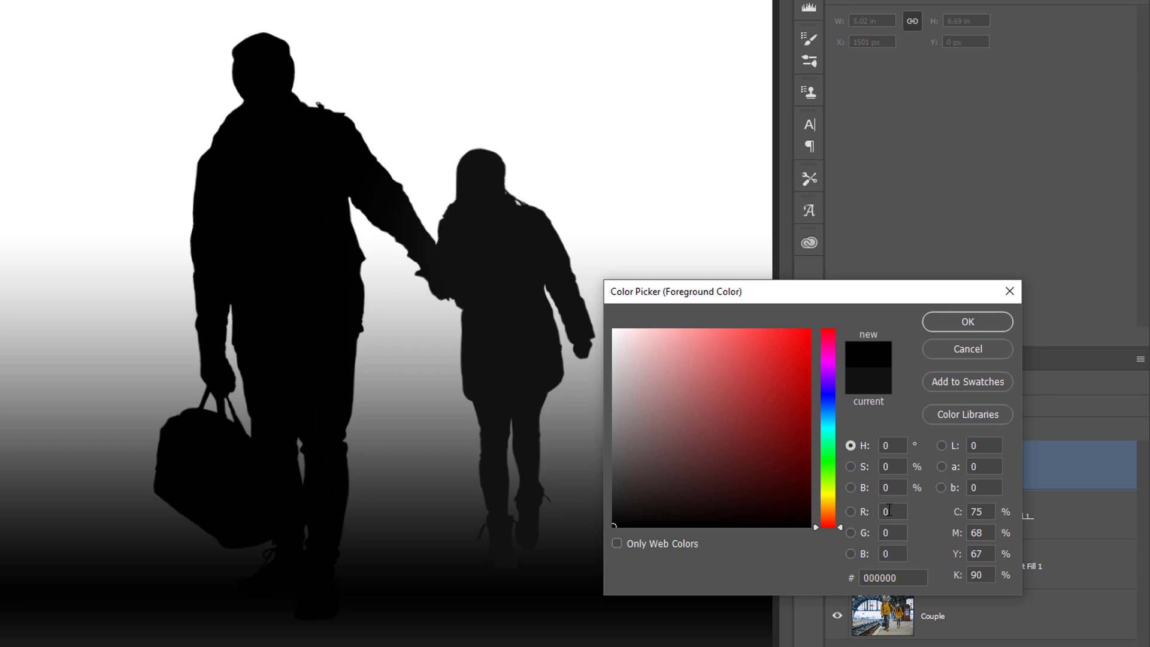
left_click(446, 259)
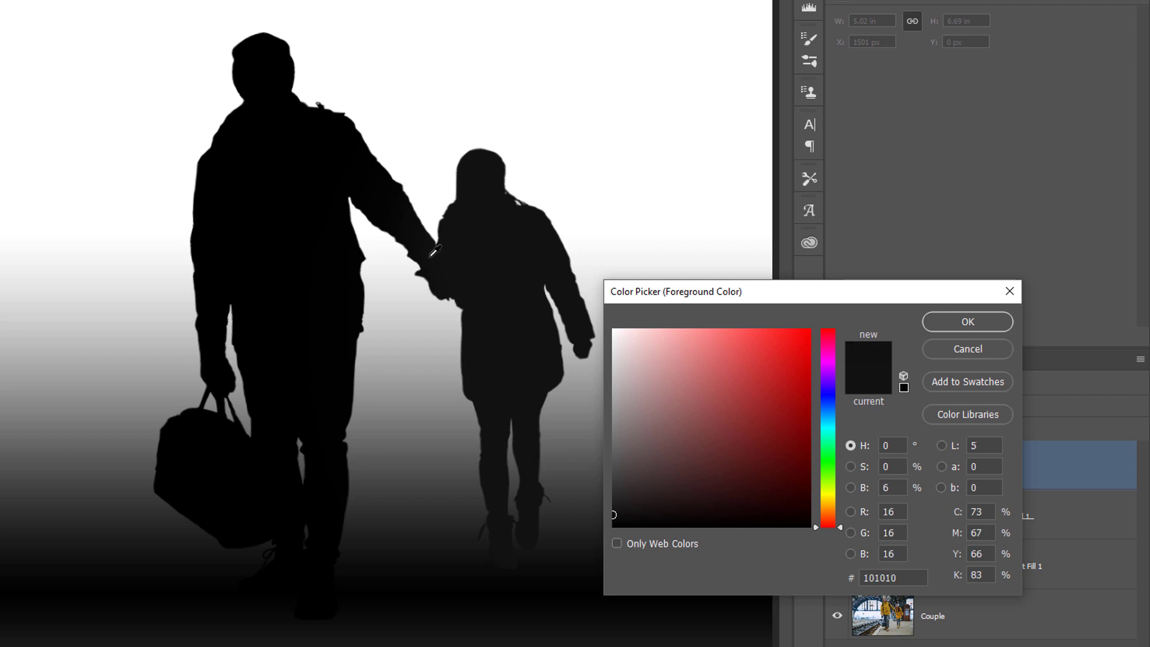
left_click(396, 204)
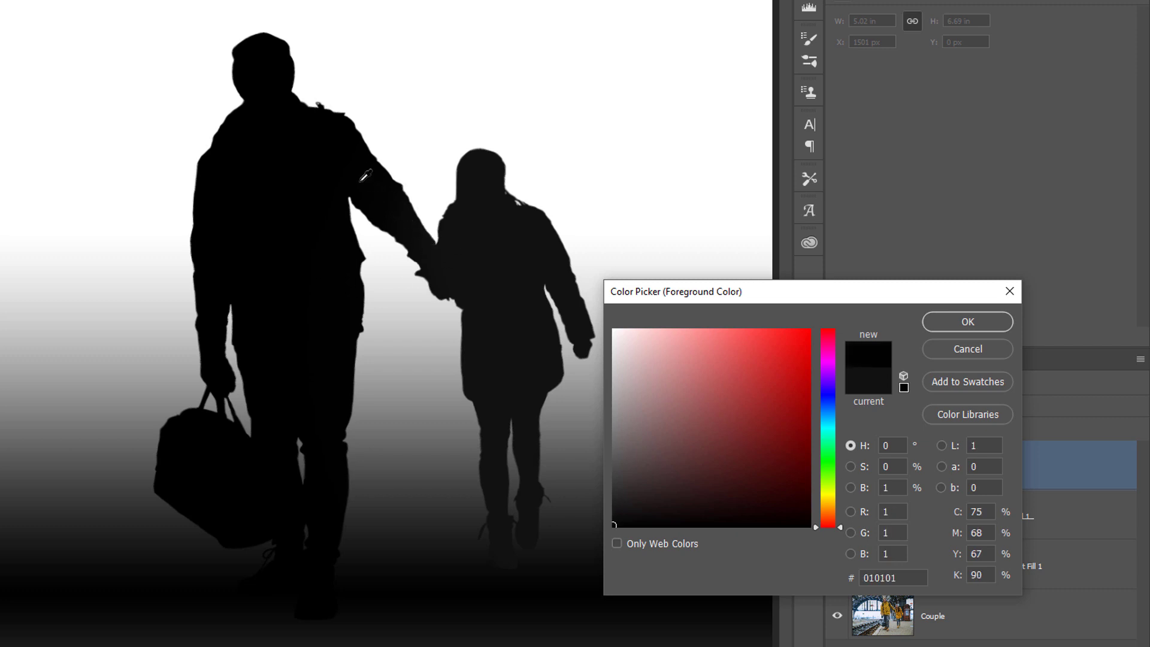
left_click(339, 158)
left_click(941, 329)
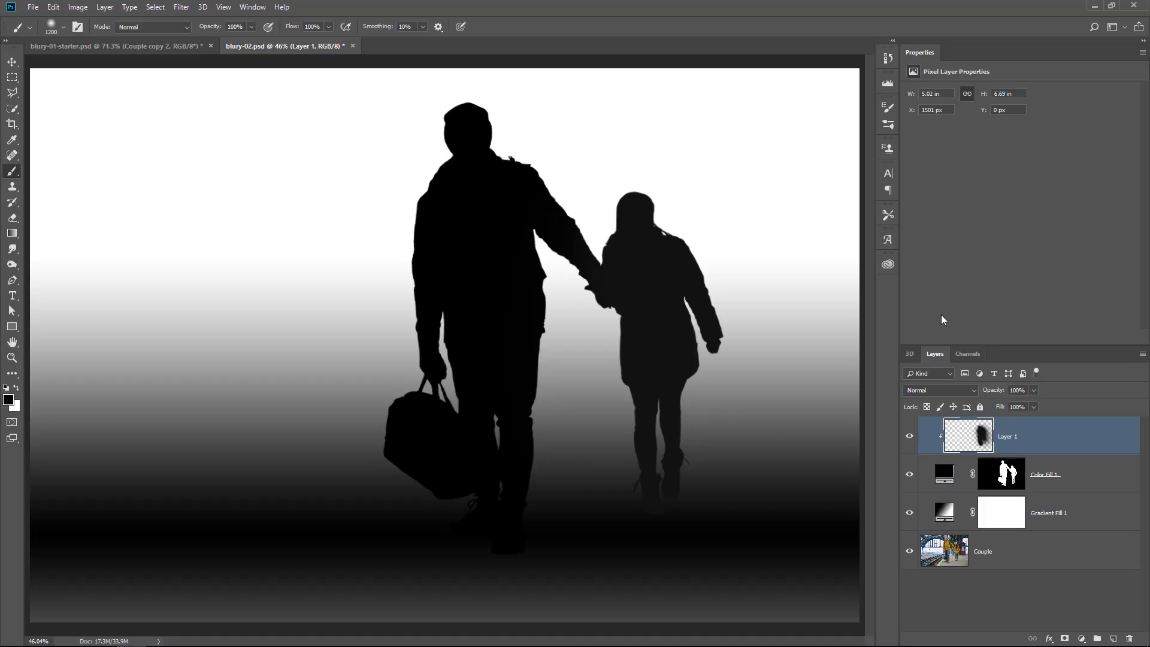
Add a layer above Layer 1 and paint a black stick figure on it with a 70 px brush, in the empty area beside the man
left_click(1113, 639)
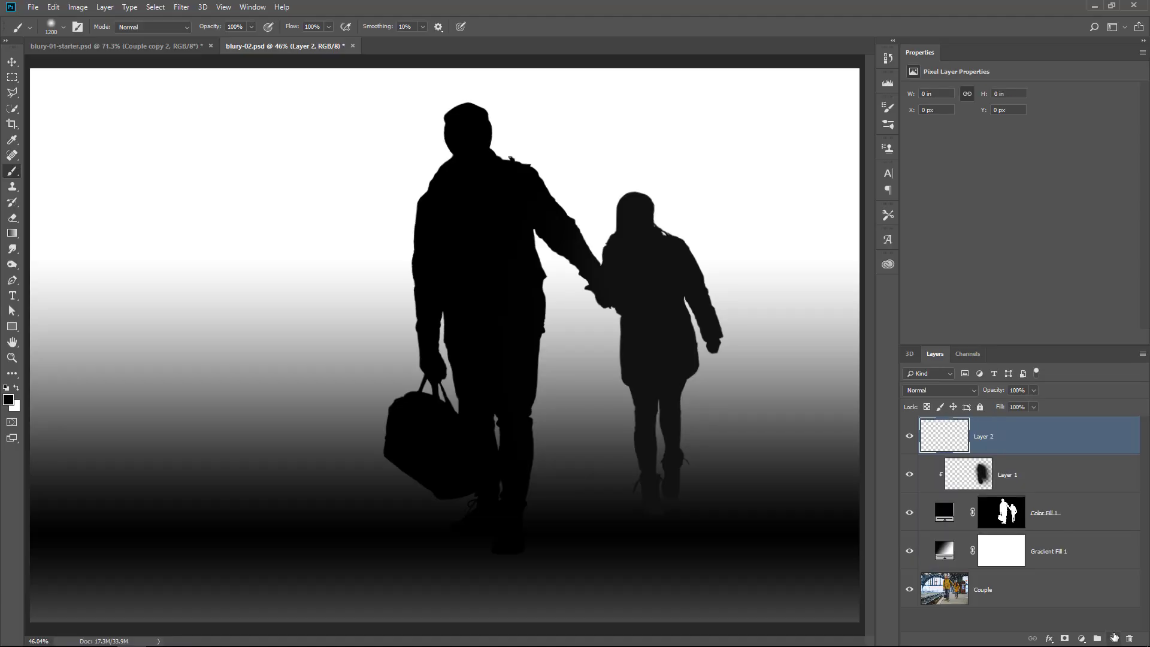
key("bracketleft")
key("bracketleft")
key("bracketleft")
key("bracketleft")
key("bracketleft")
key("bracketleft")
key("bracketleft")
key("bracketleft")
key("bracketleft")
key("bracketleft")
key("bracketleft")
key("bracketleft")
key("bracketleft")
key("bracketleft")
key("bracketleft")
key("bracketleft")
key("bracketleft")
key("bracketleft")
mouse_move(222, 231)
left_mouse_down()
mouse_move(198, 257)
mouse_move(206, 249)
mouse_move(217, 323)
mouse_move(193, 360)
left_mouse_up()
left_click_drag(219, 314, 254, 357)
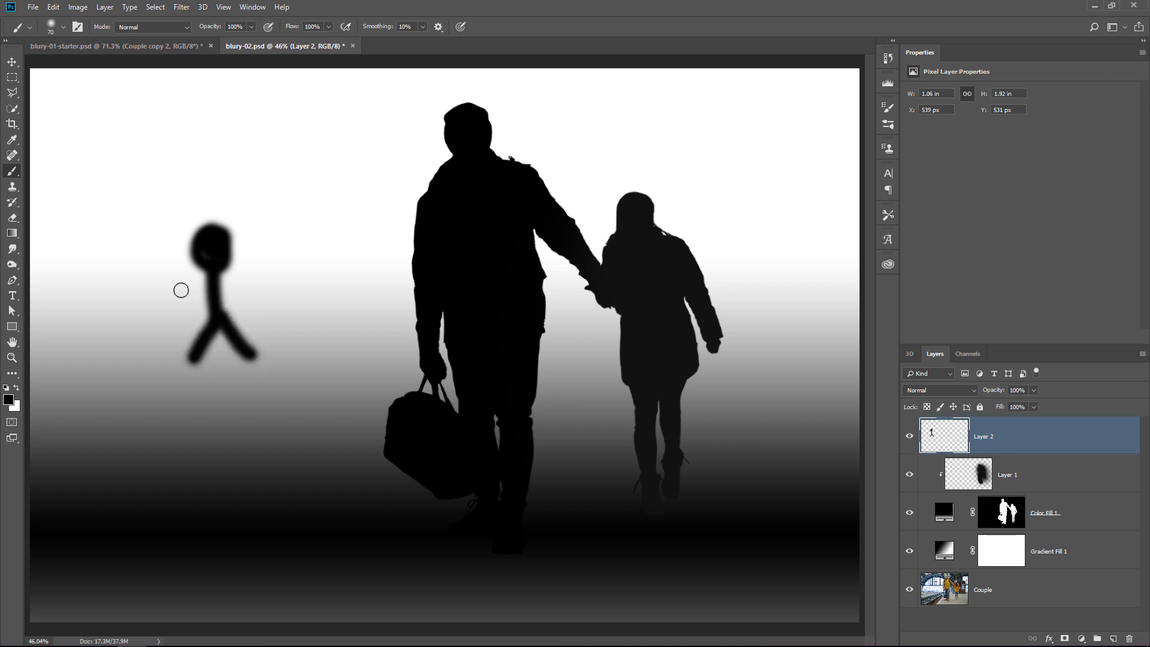
left_click_drag(175, 289, 268, 291)
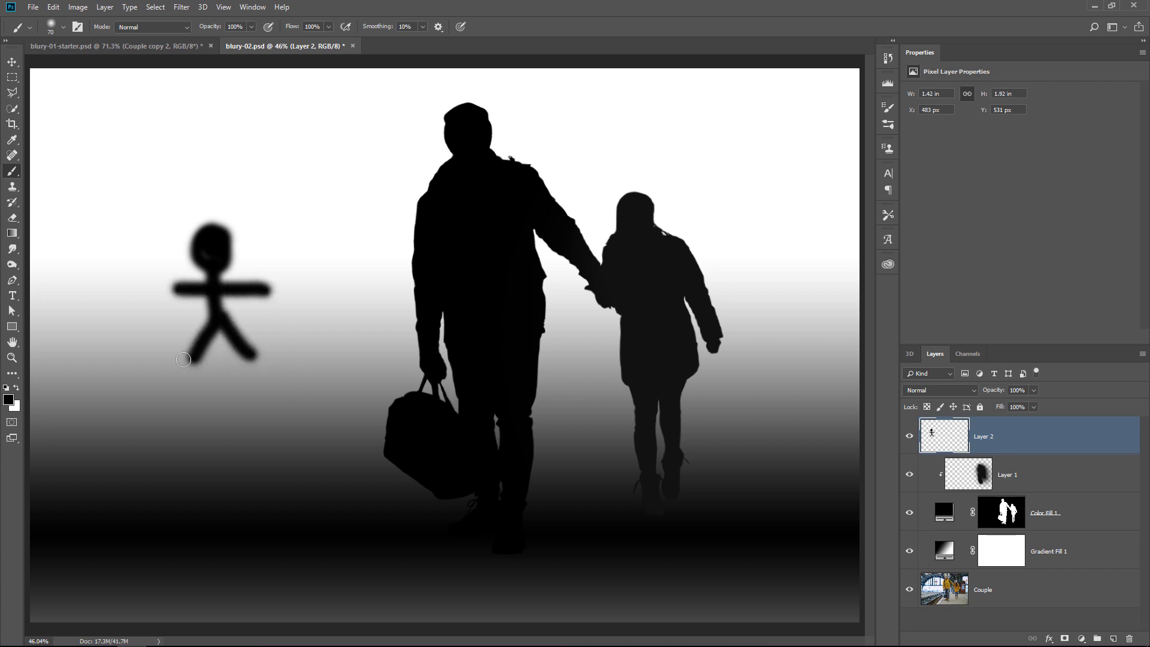
Lock Layer 2's transparent pixels, fill the stick figure with the background gray sampled at its feet, and delete that layer
left_click(940, 408)
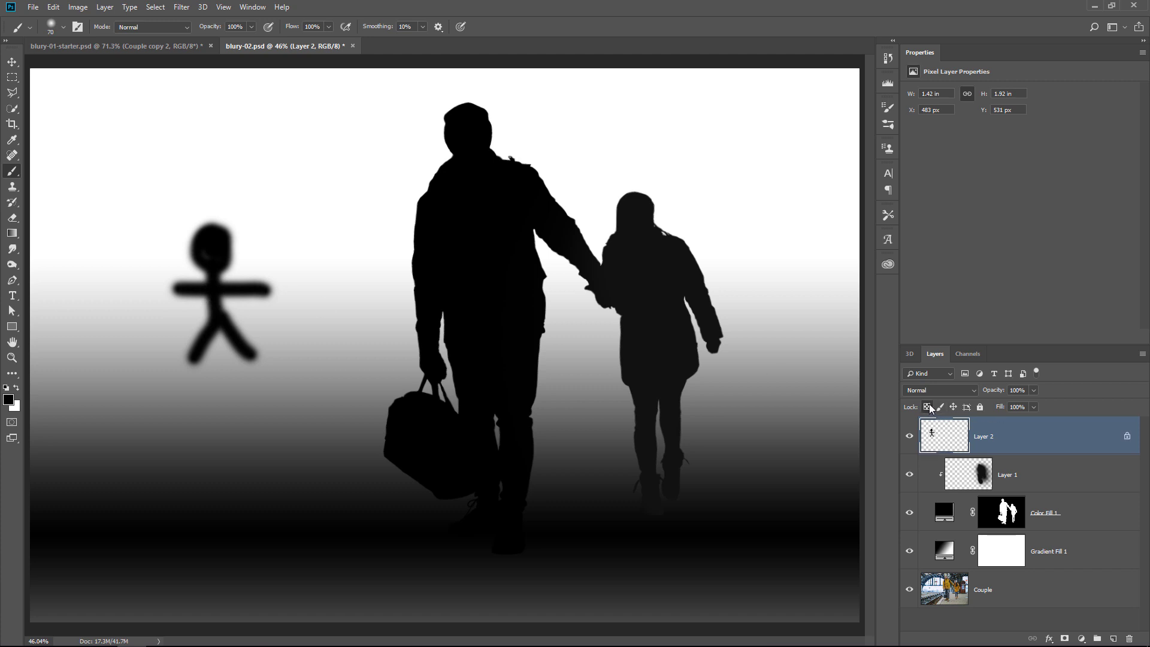
left_click(12, 140)
left_click(219, 365)
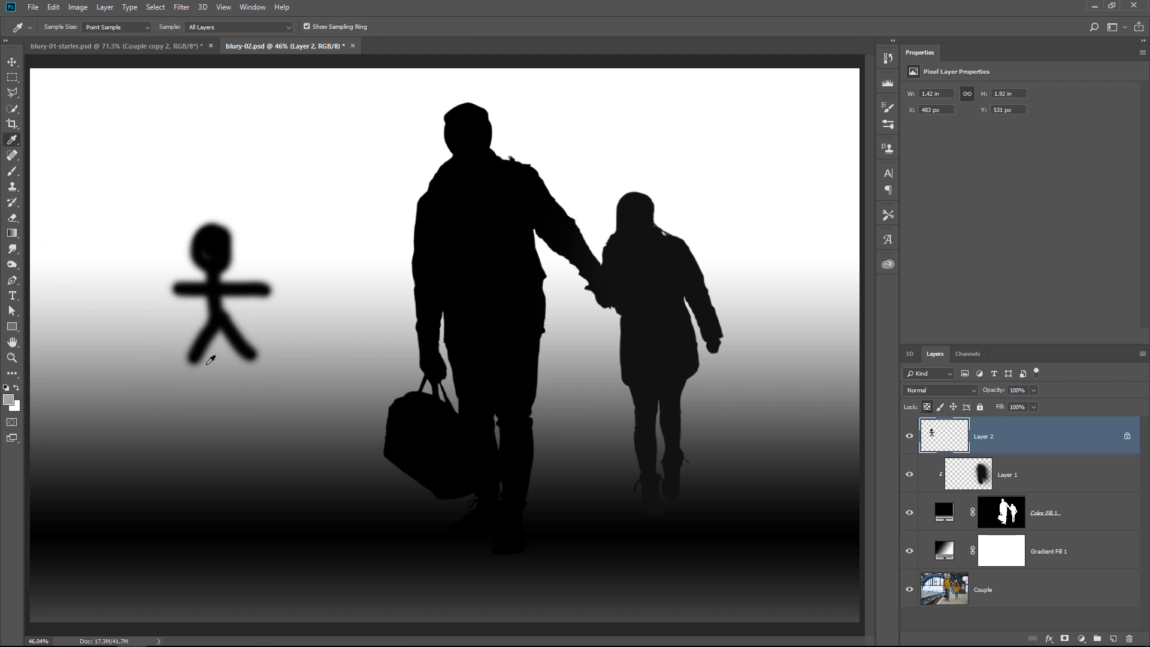
key("alt+BackSpace")
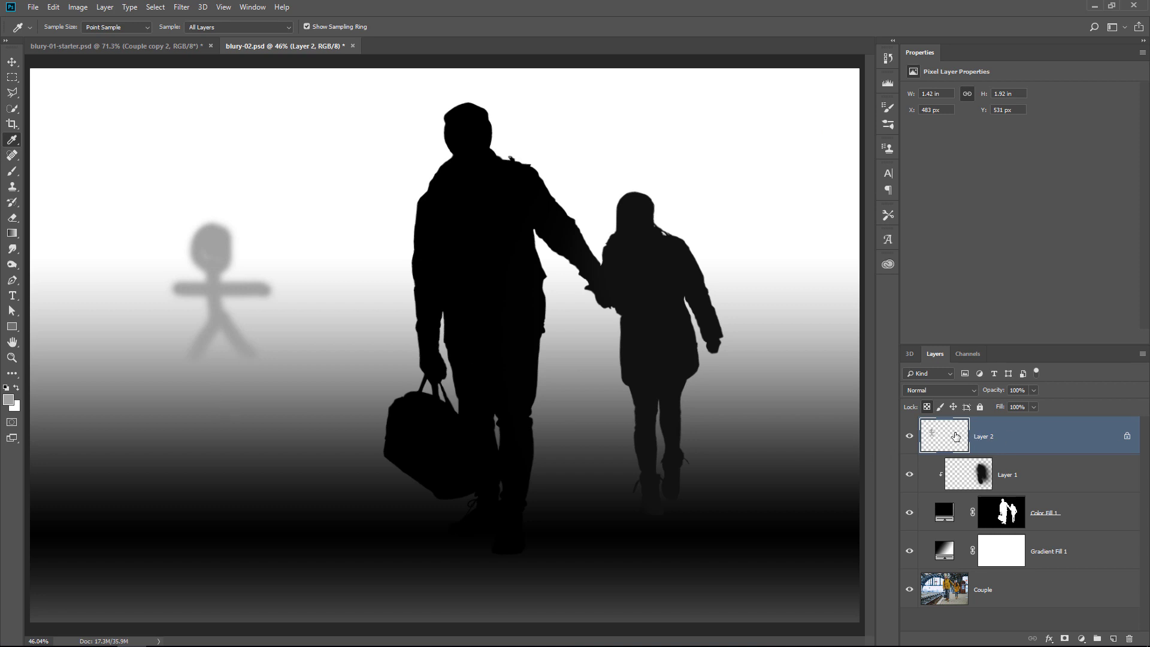
left_click_drag(955, 436, 1129, 639)
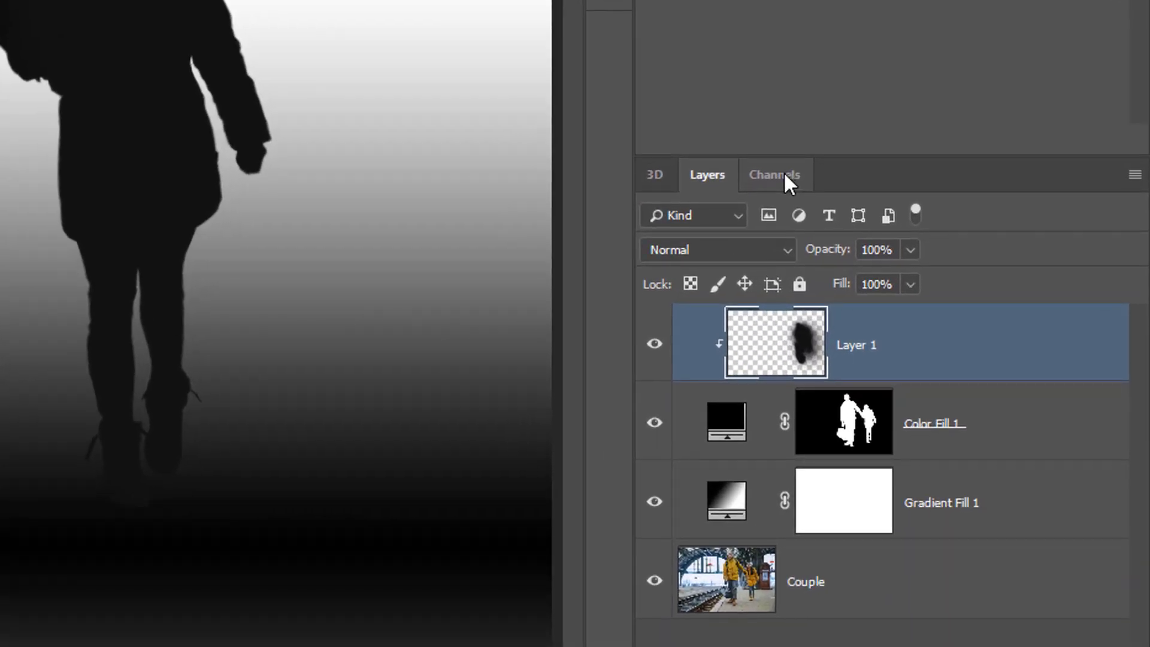
Compare the Red, Green and Blue channels of the grayscale depth image one at a time
left_click(971, 352)
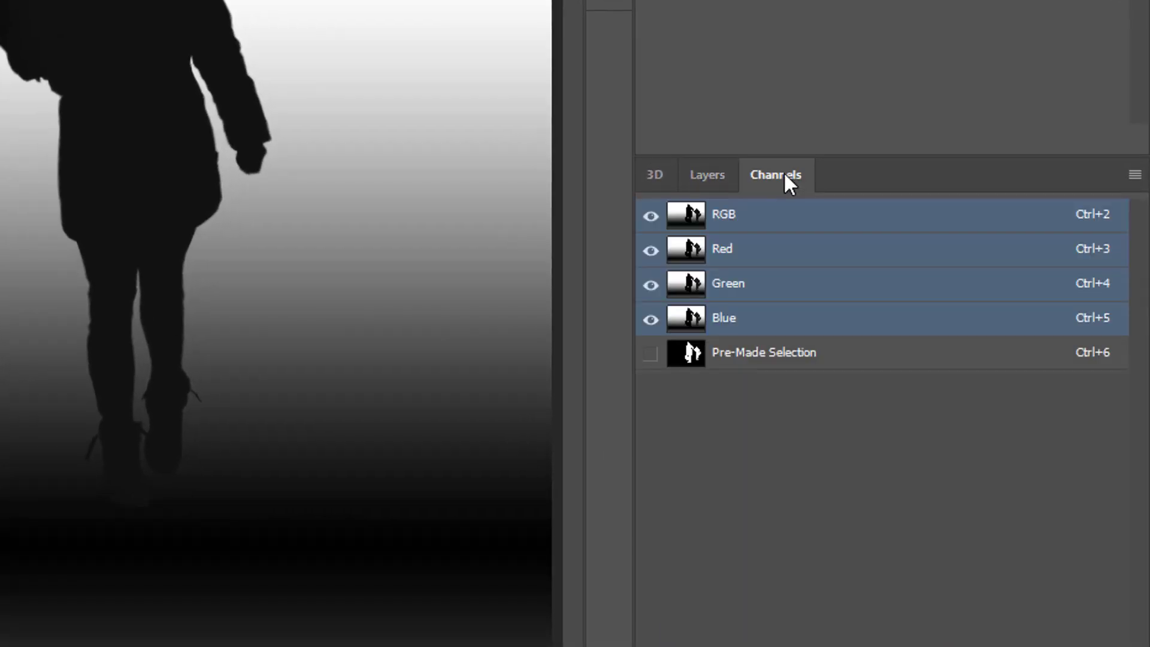
left_click(734, 254)
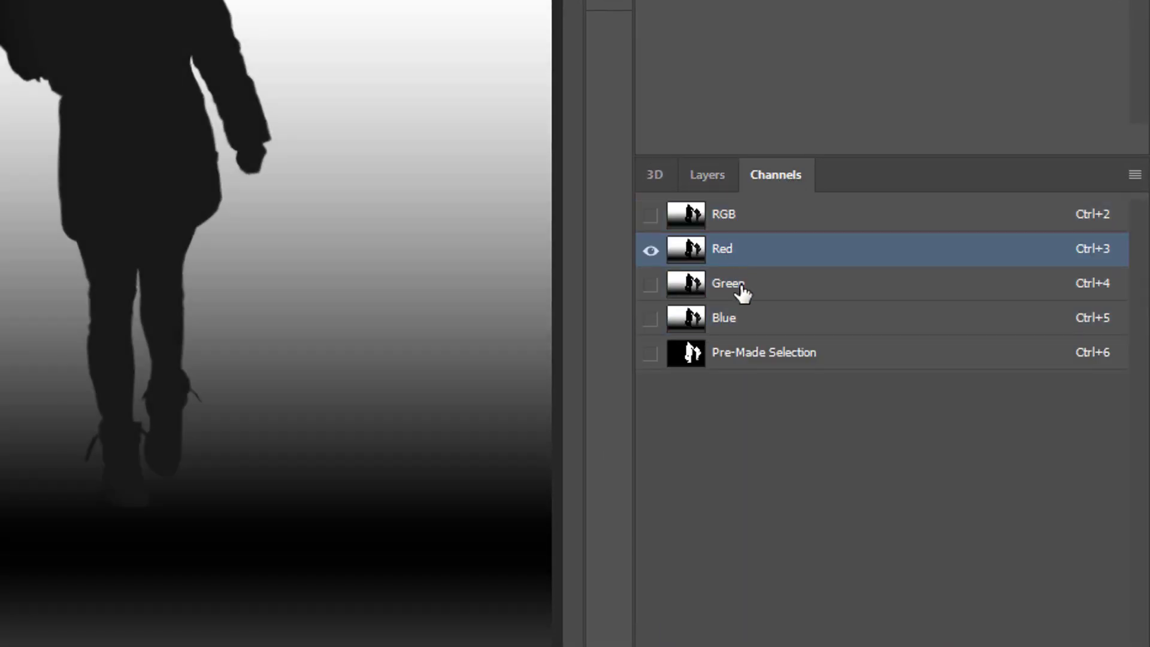
left_click(743, 292)
left_click(742, 319)
left_click(731, 259)
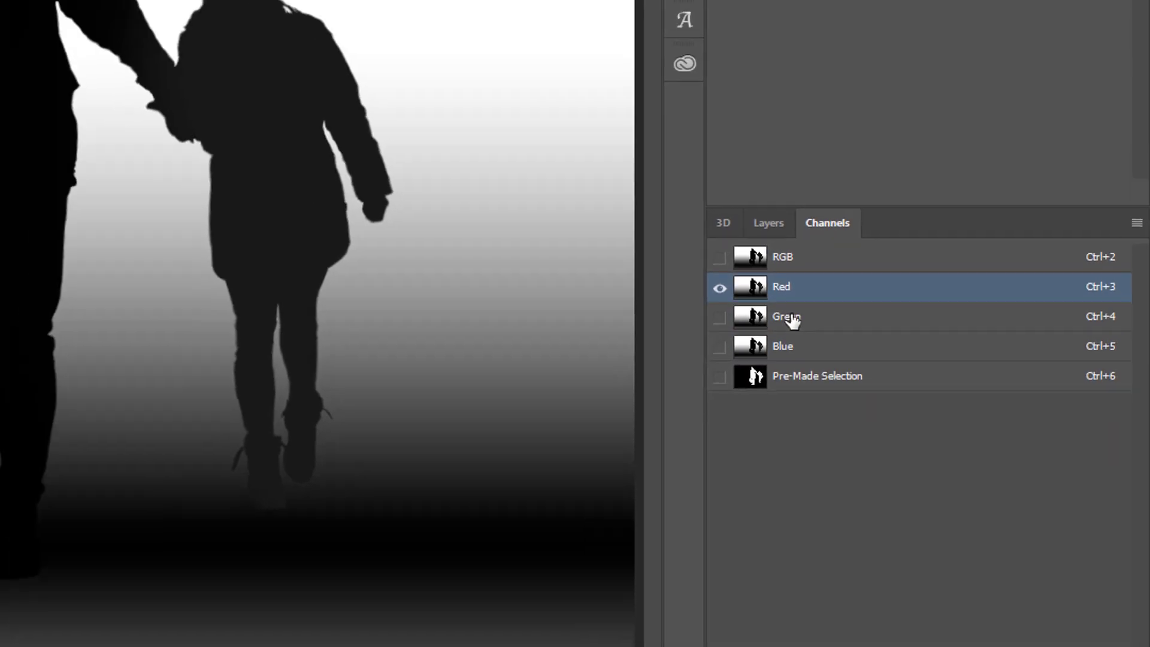
left_click(791, 321)
left_click(784, 346)
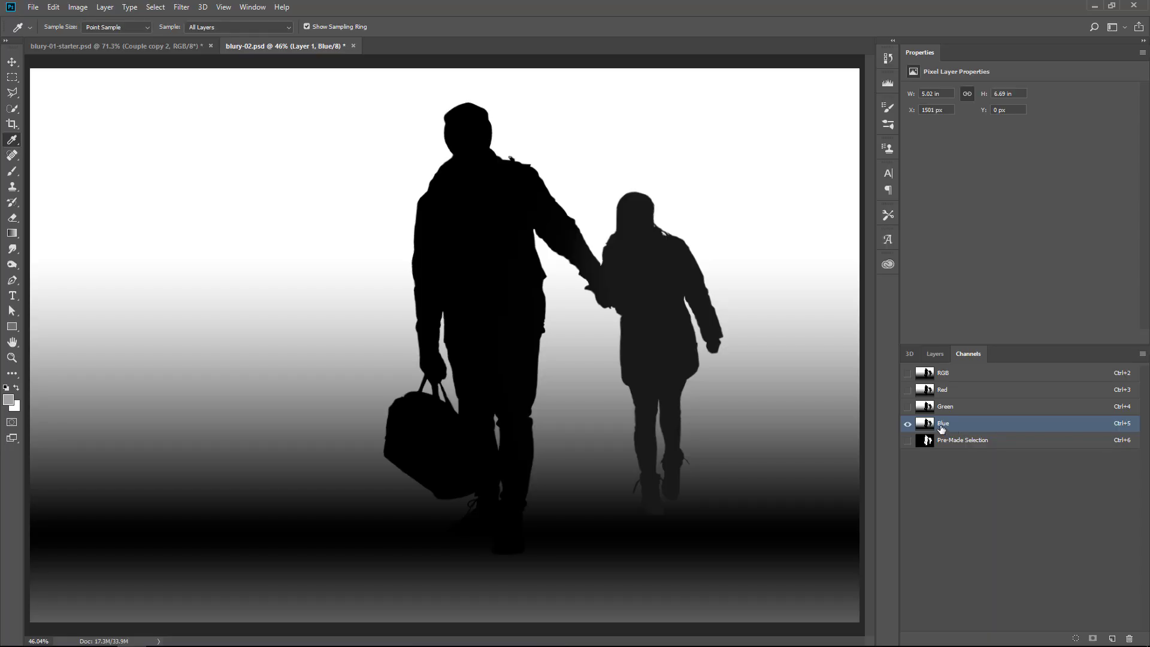
Duplicate the Blue channel as PTC Depth Map and make the RGB composite active again
left_click_drag(941, 427, 1113, 640)
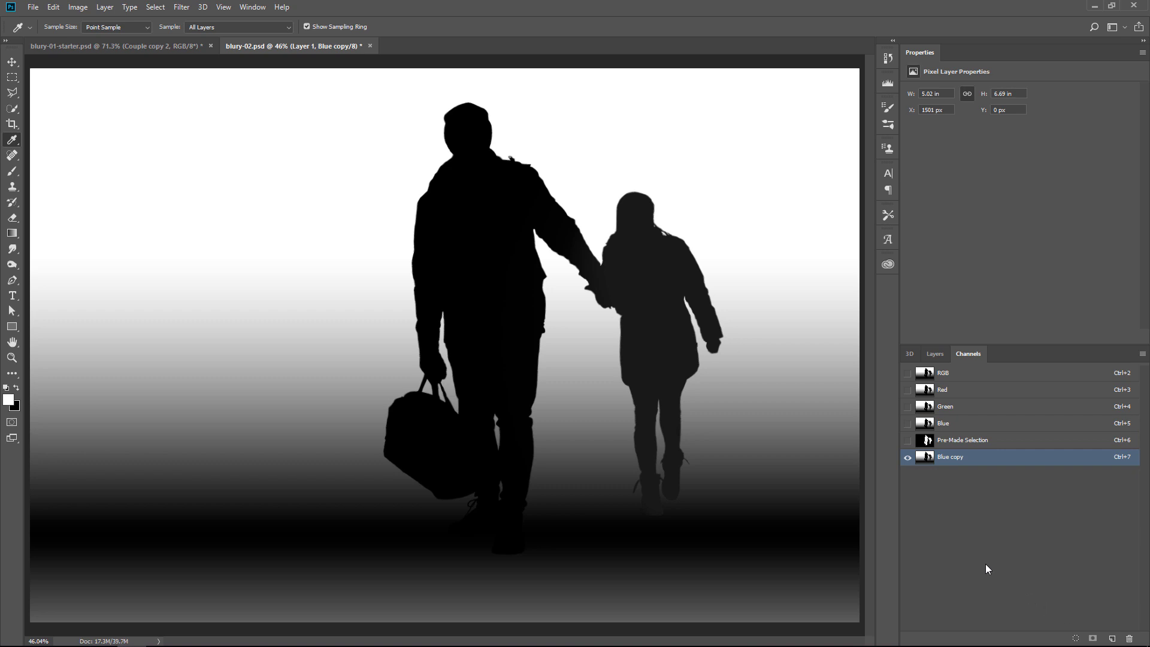
double_click(946, 461)
key("Return")
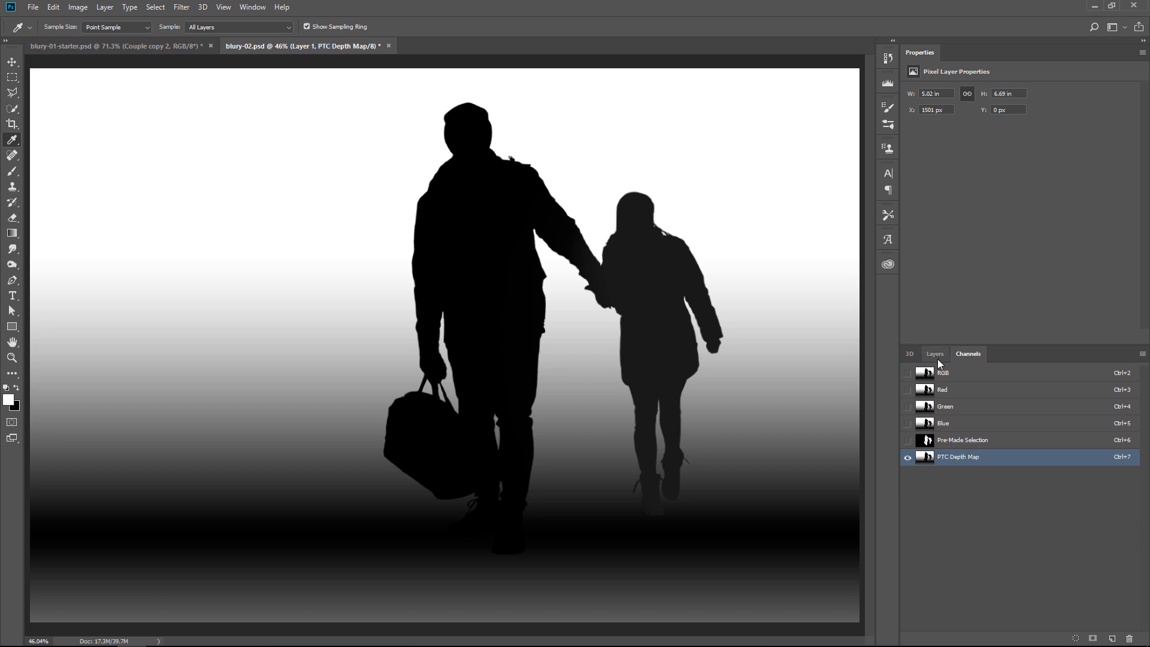
left_click(953, 373)
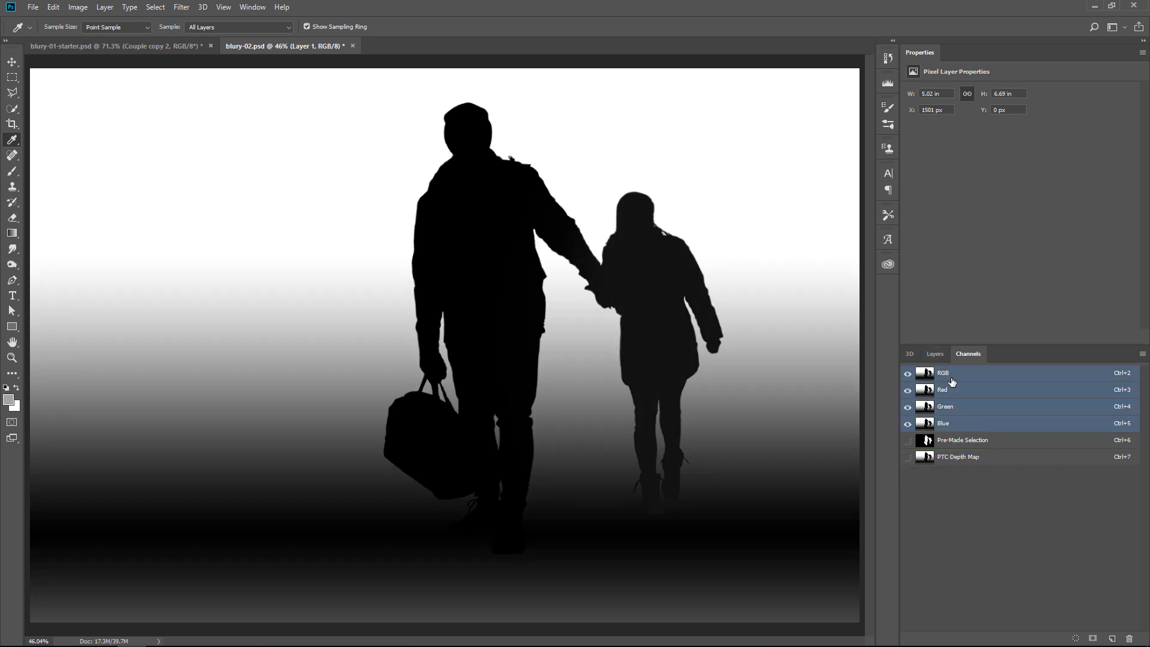
Hide Layer 1, Color Fill 1 and Gradient Fill 1, and duplicate the Couple layer
left_click(934, 354)
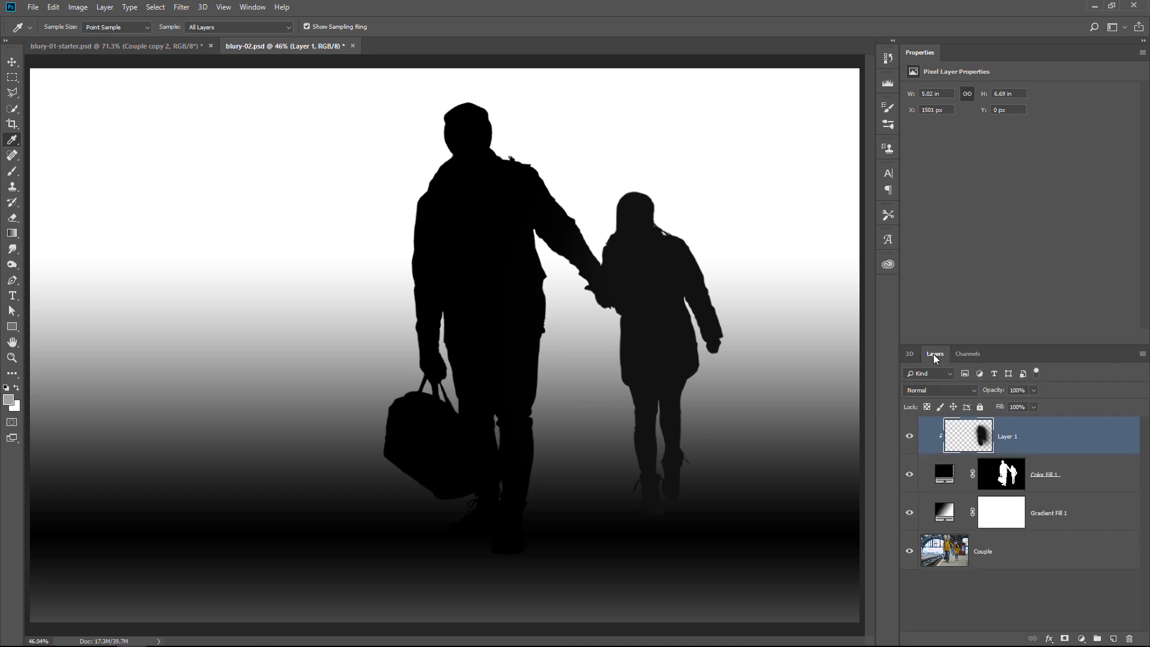
left_click(911, 512)
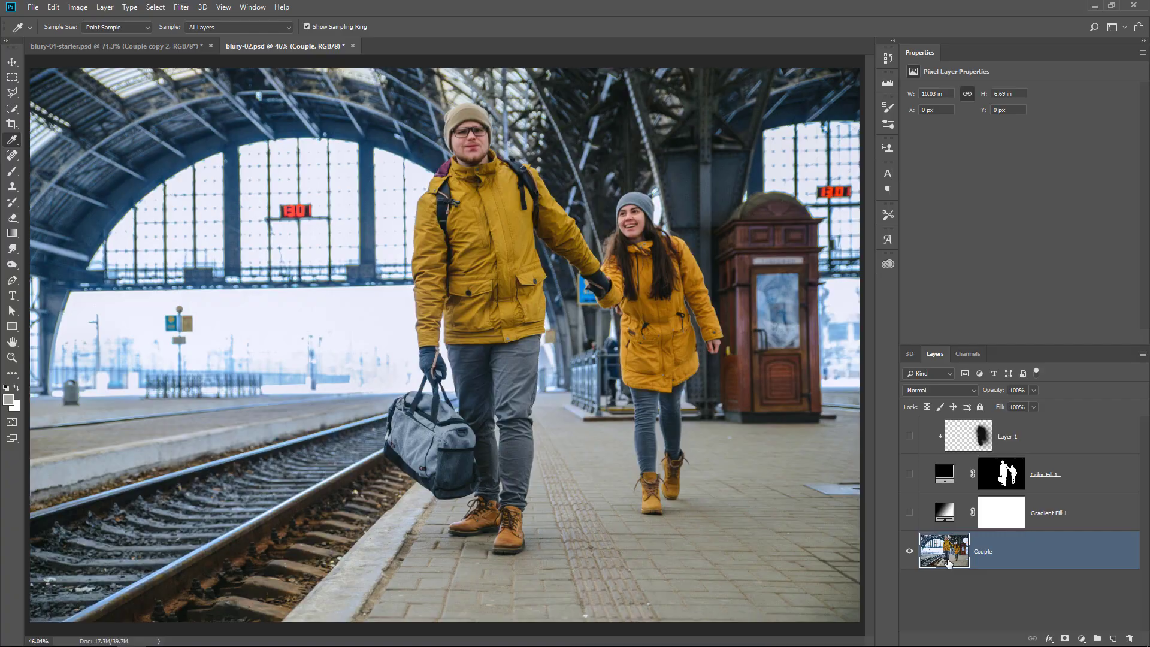
key("ctrl+j")
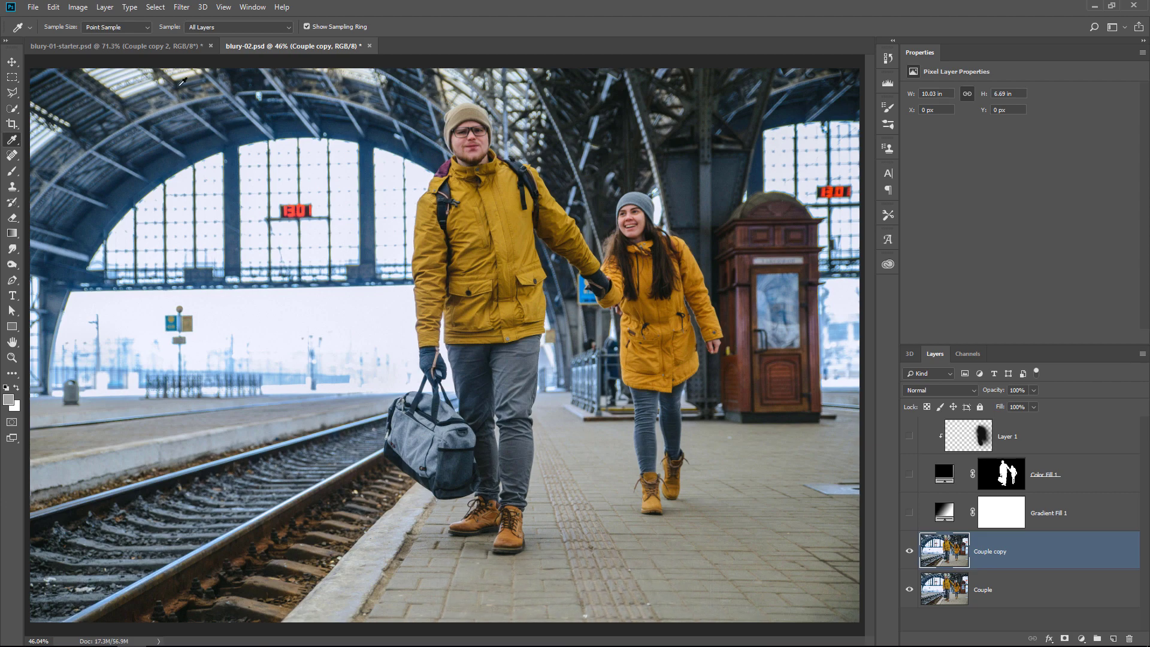
Start the Lens Blur filter on the Couple copy layer with PTC Depth Map as the depth map source
left_click(179, 7)
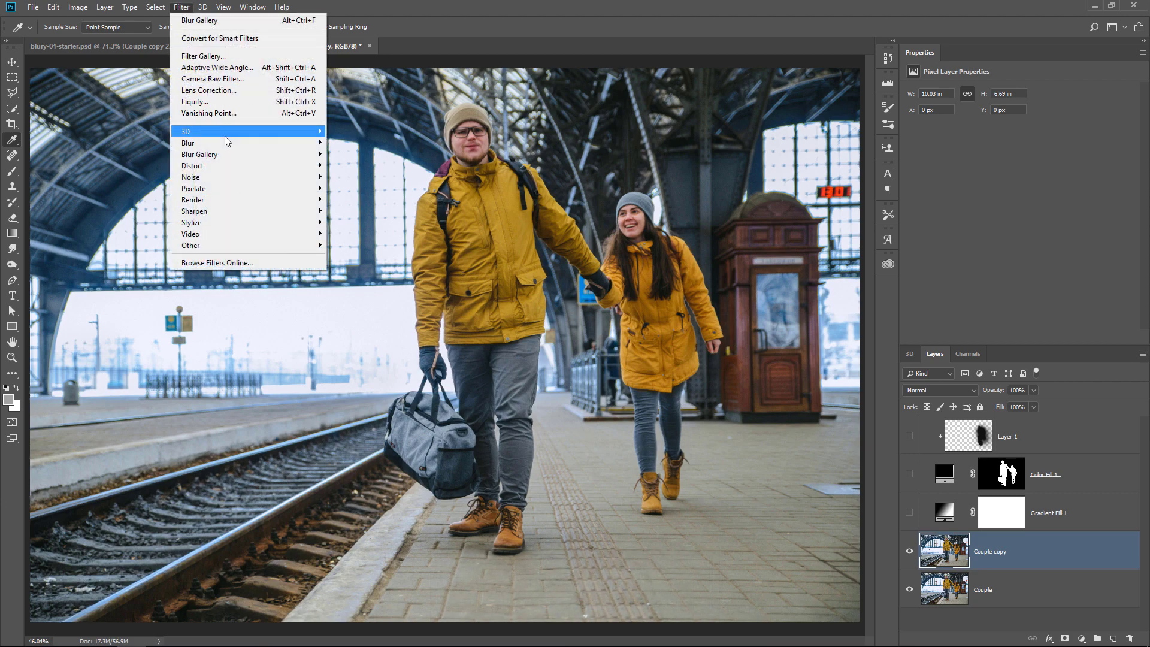
mouse_move(201, 144)
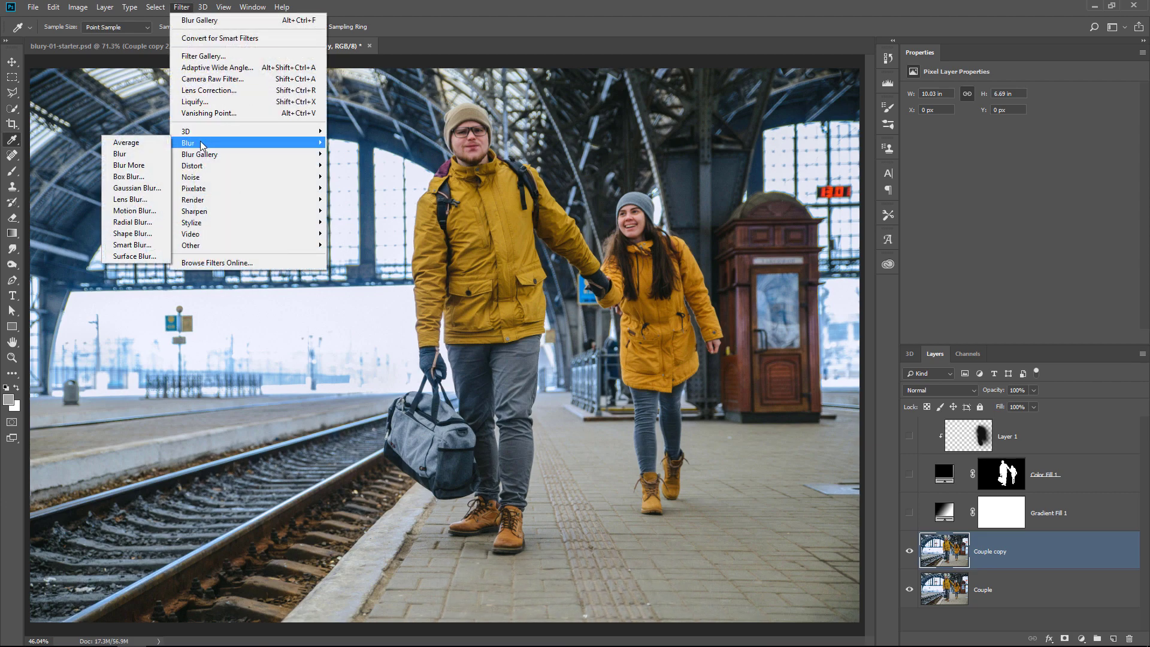
left_click(136, 199)
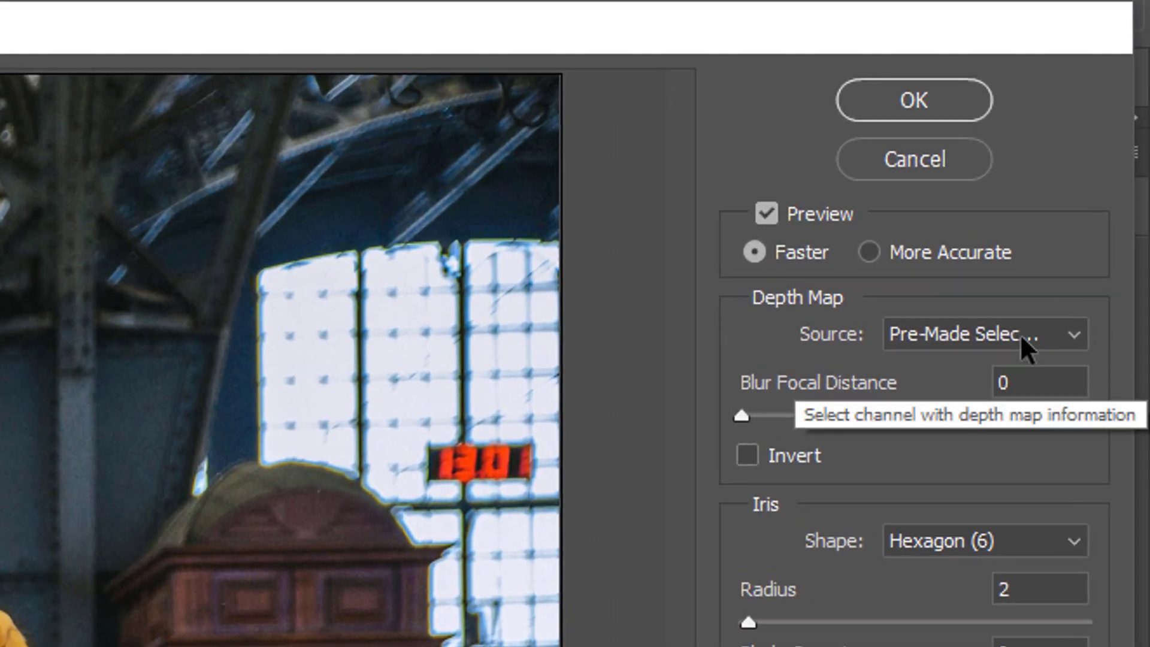
left_click(1019, 333)
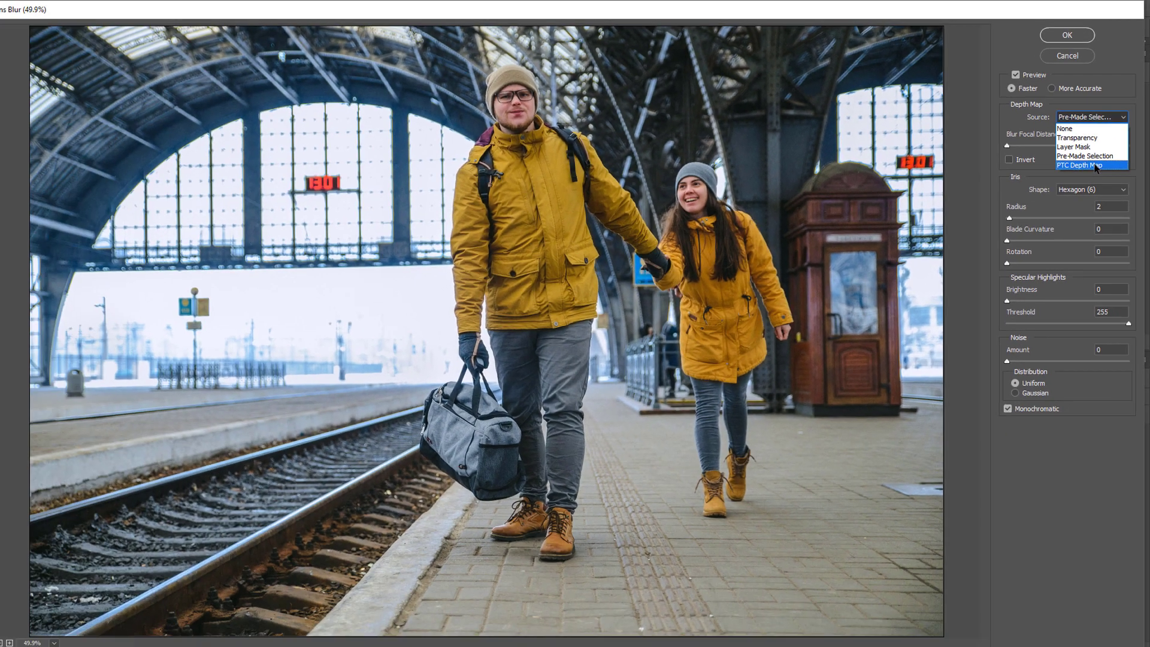
left_click(990, 469)
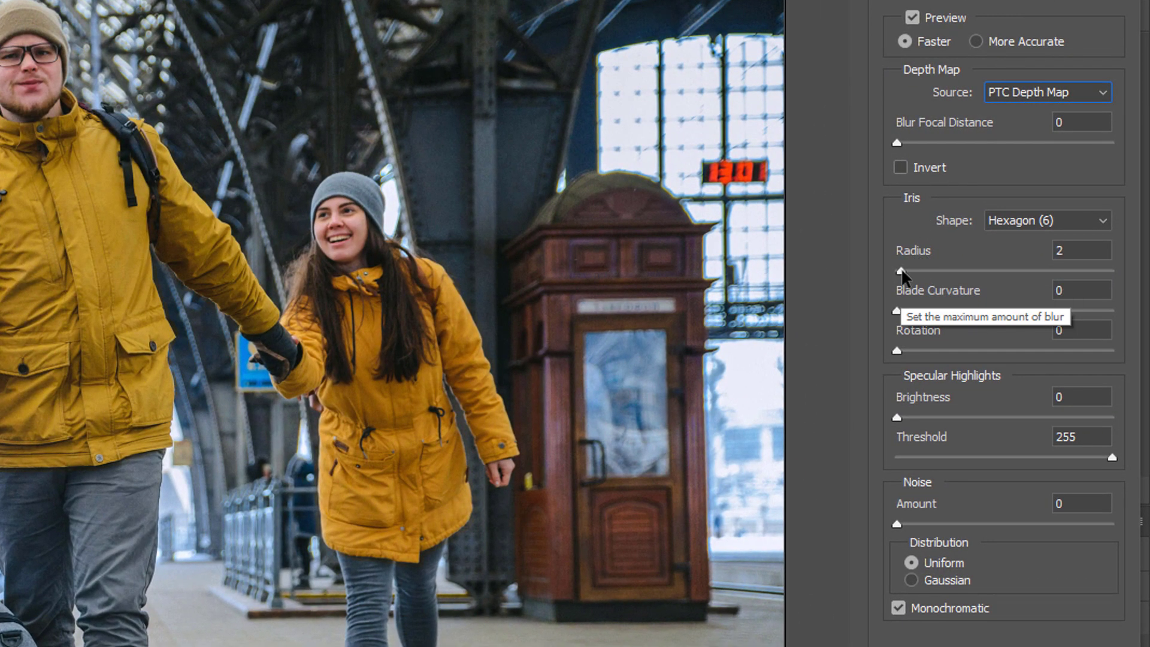
Set the Lens Blur iris radius to 51 and compare the photo with the preview off and on
left_click_drag(901, 270, 903, 270)
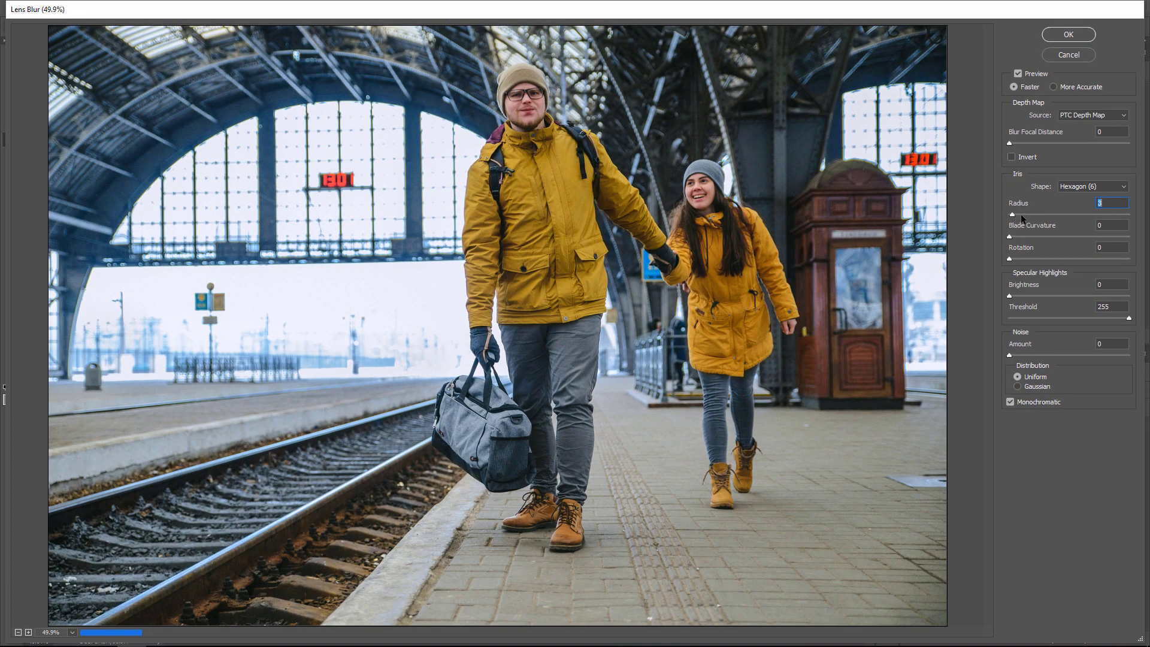
left_click_drag(1020, 214, 1069, 216)
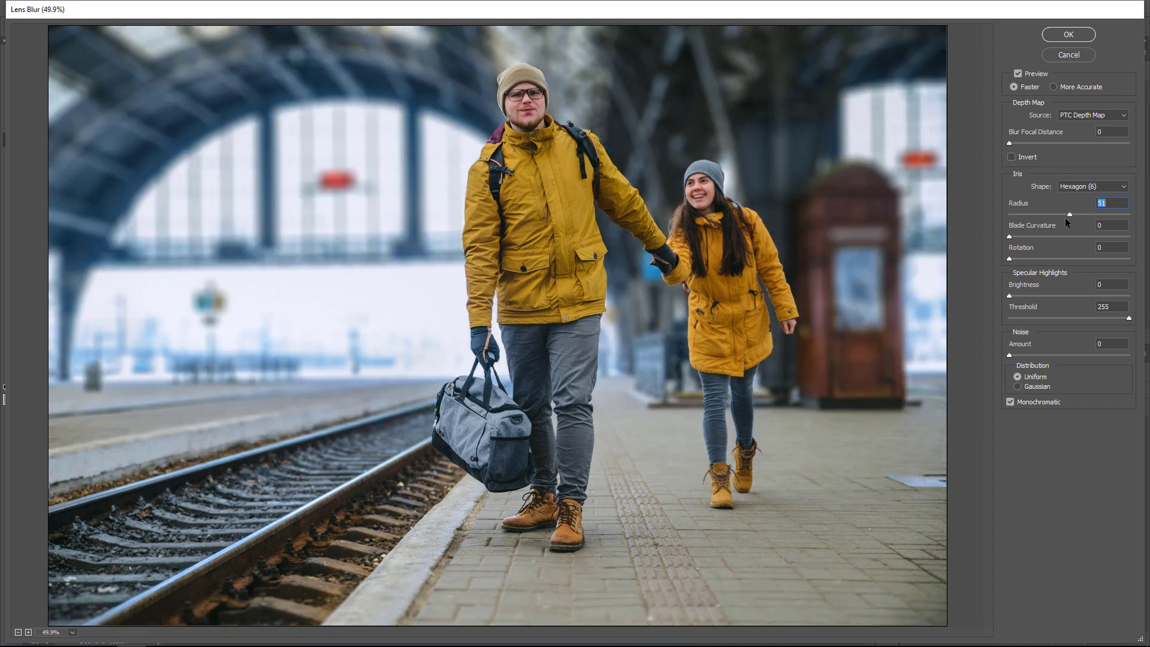
left_click(1018, 75)
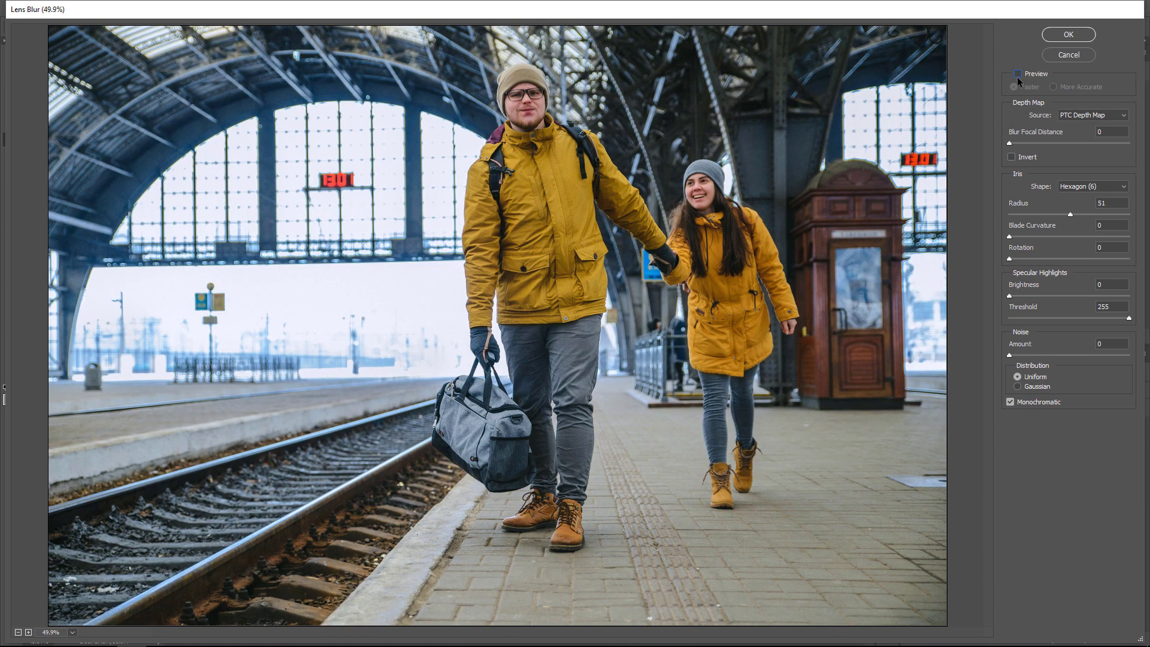
left_click(1018, 74)
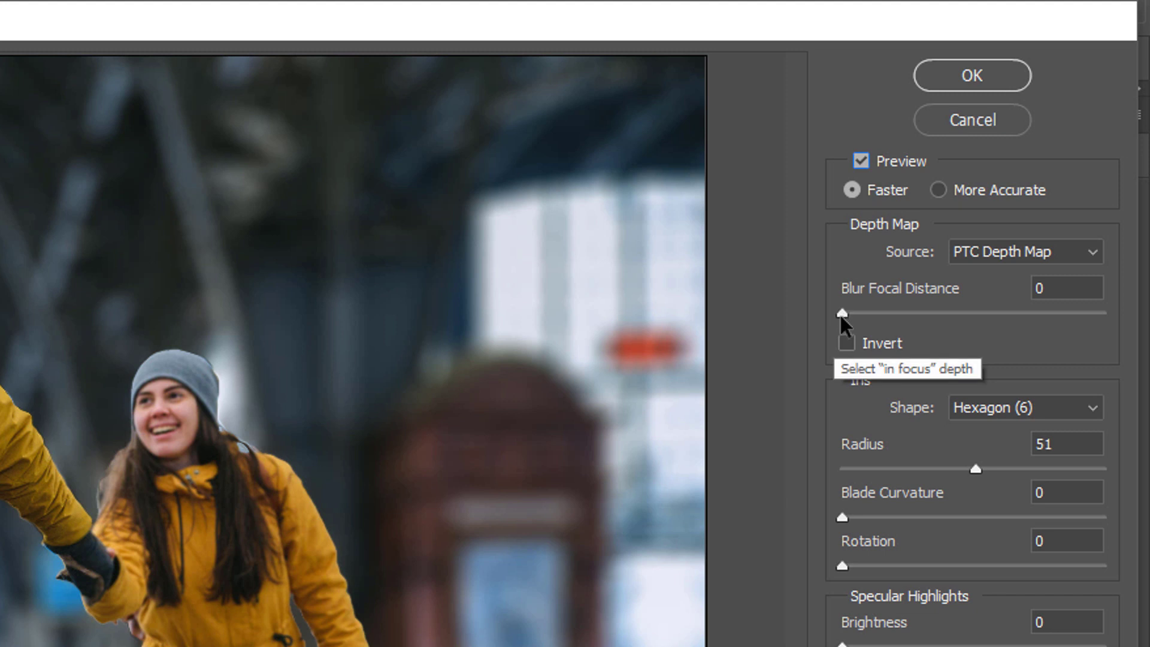
Try a Blur Focal Distance of 255 to focus on the background, and bring it back down to 3
left_click_drag(841, 312, 843, 312)
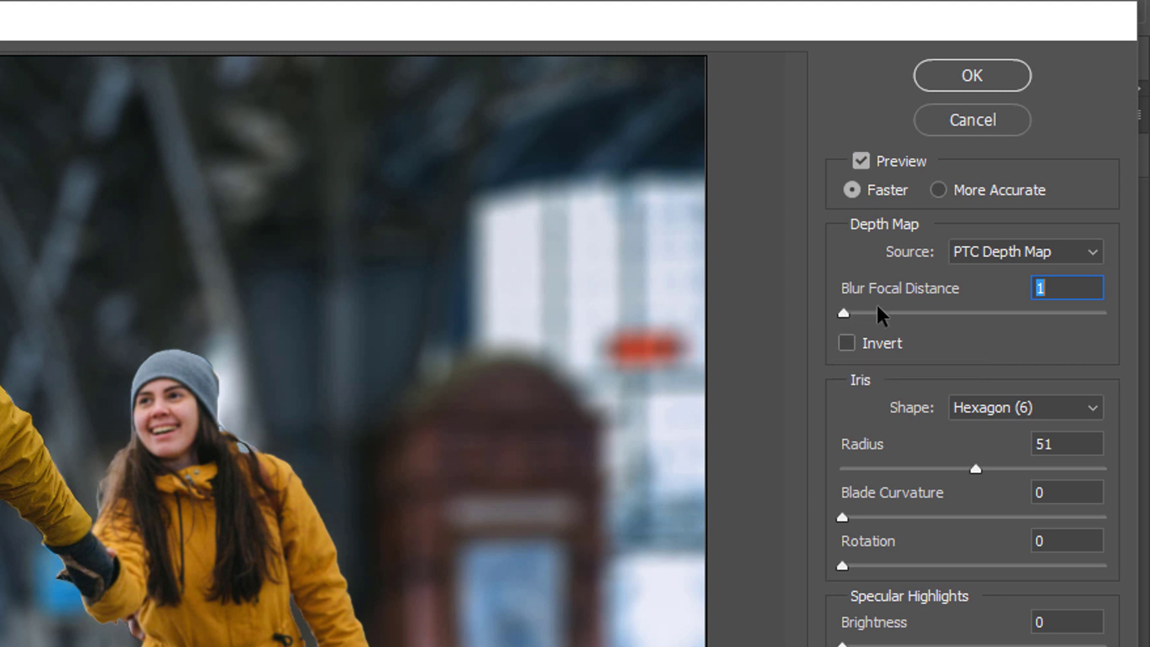
left_click(1102, 308)
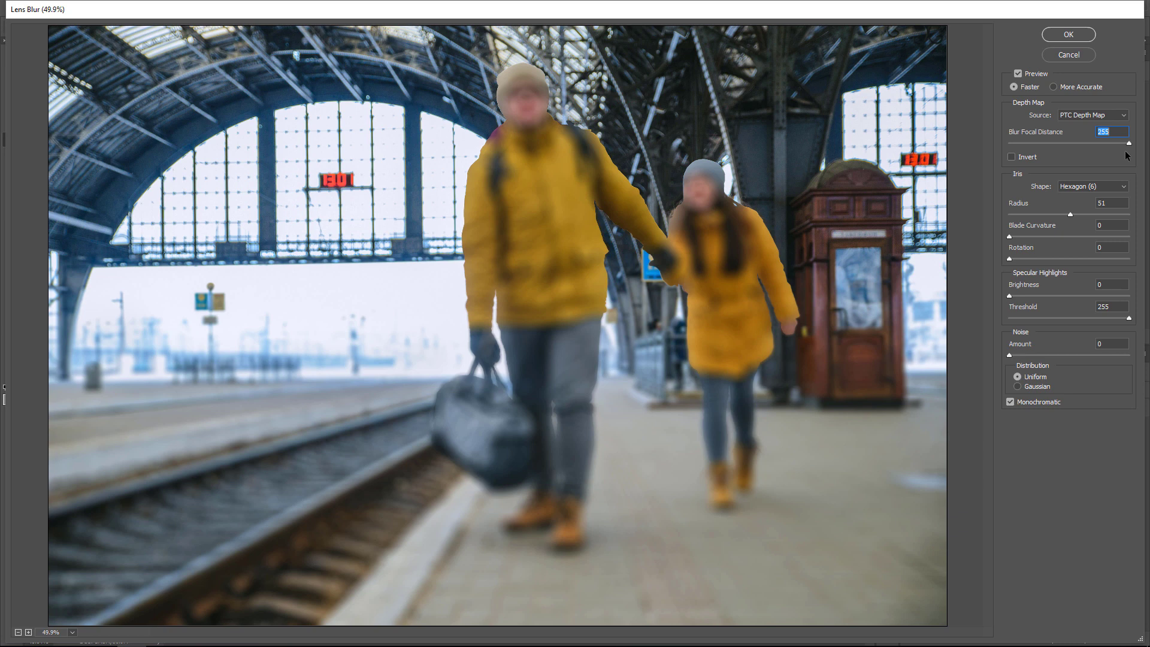
key("Down")
key("Down")
key("Down")
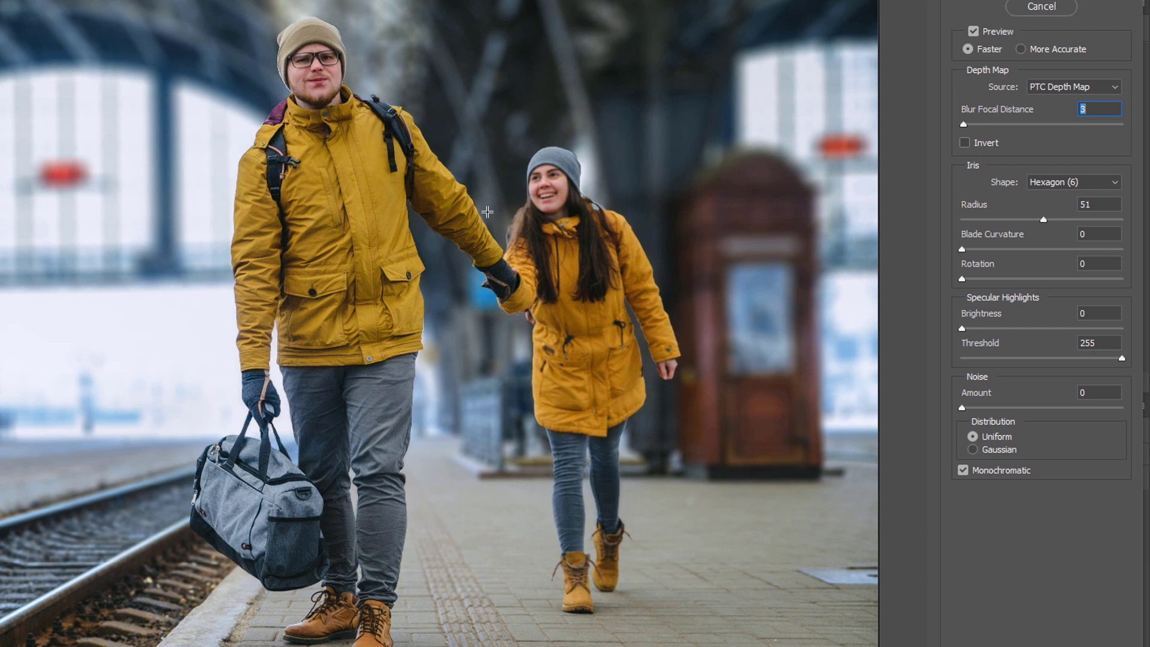
Test Lens Blur focus points on the woman, the background and the platform, and finish by focusing on the man in front
type("0")
left_click(573, 250)
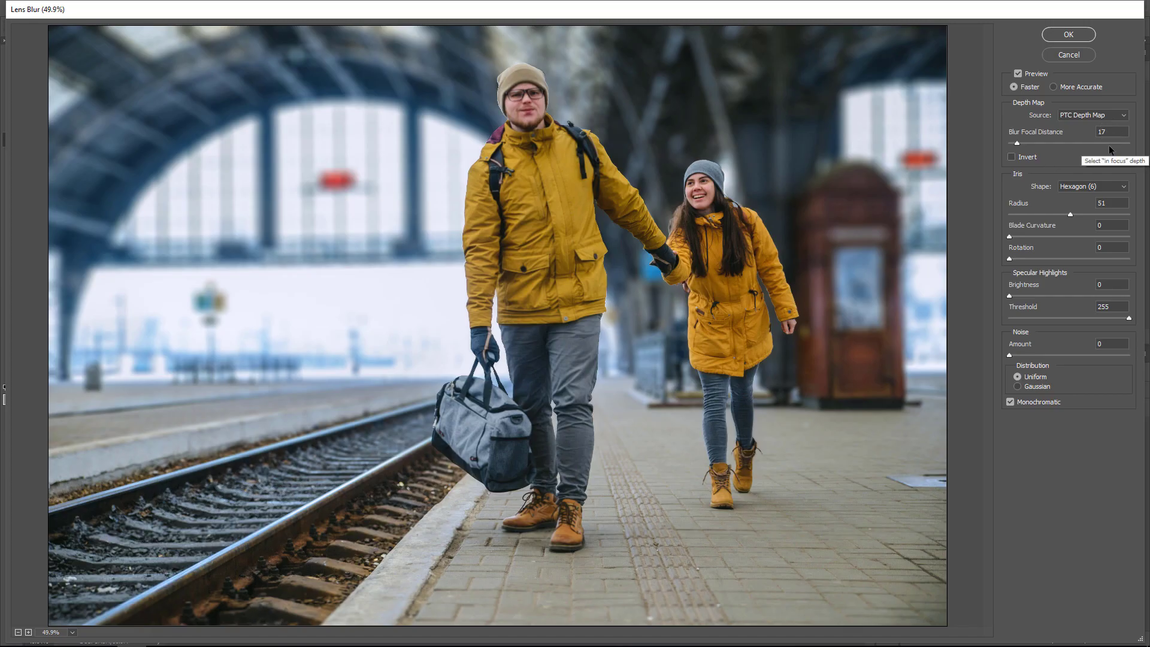
left_click(668, 149)
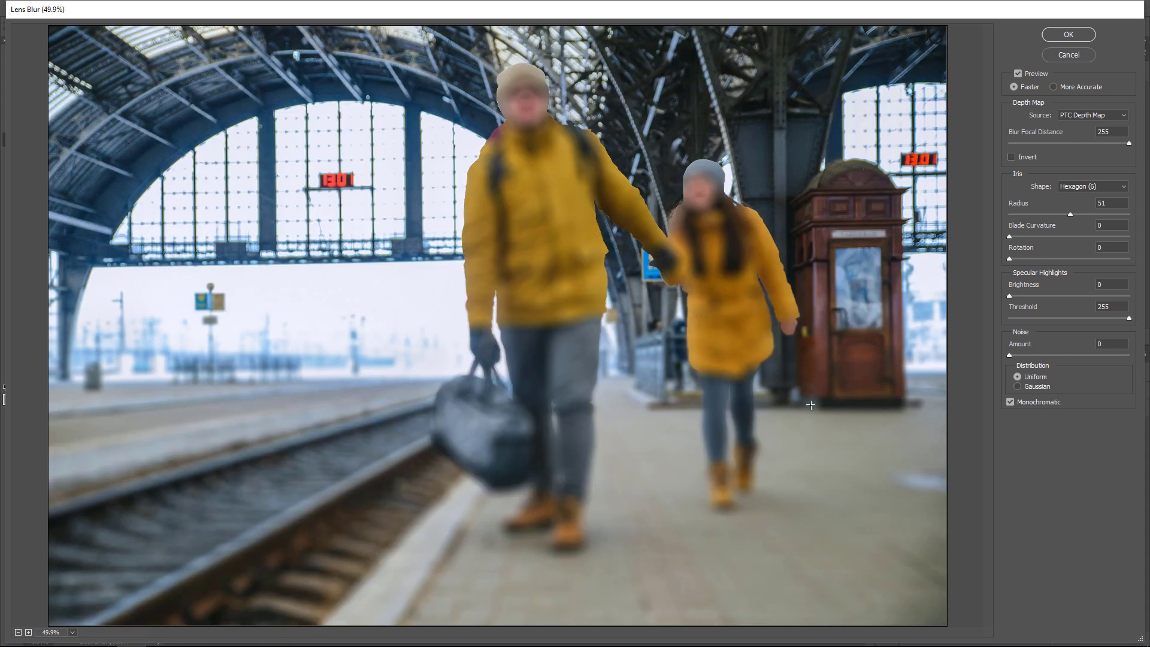
left_click(813, 422)
left_click(819, 480)
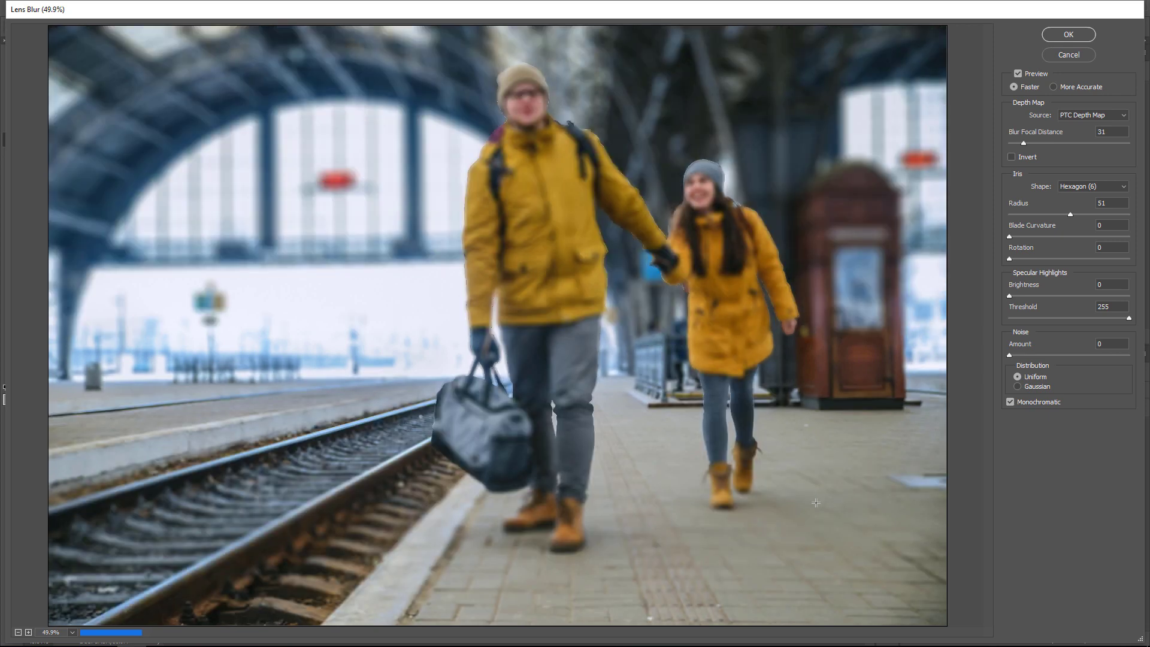
left_click(735, 337)
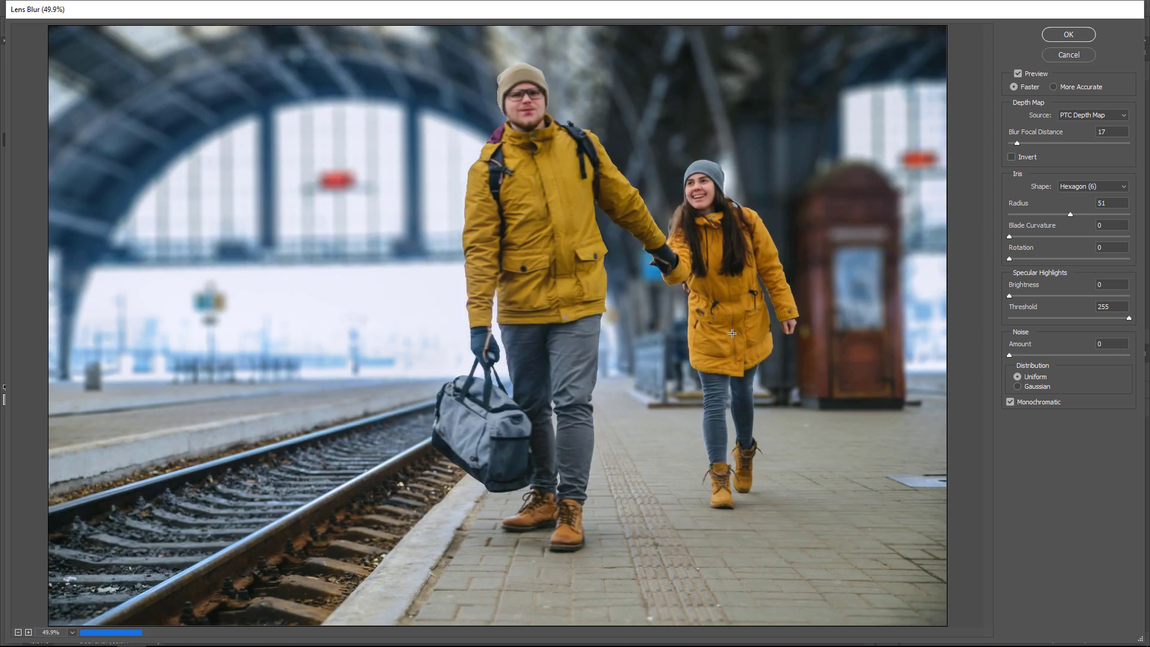
left_click(544, 224)
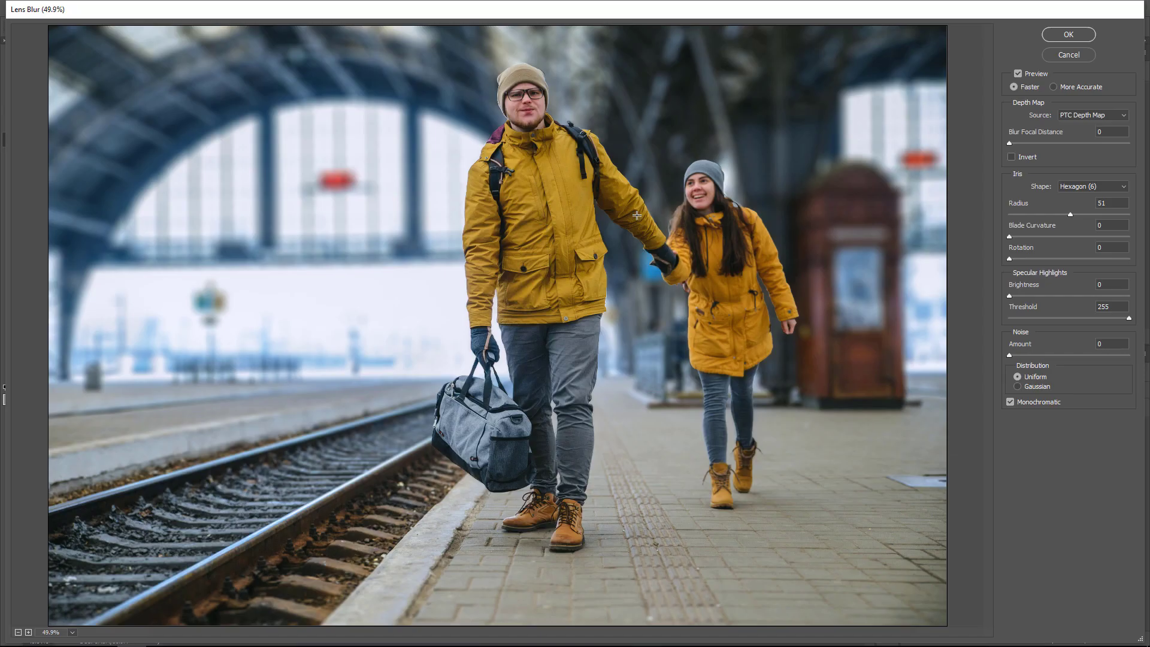
left_click(1012, 157)
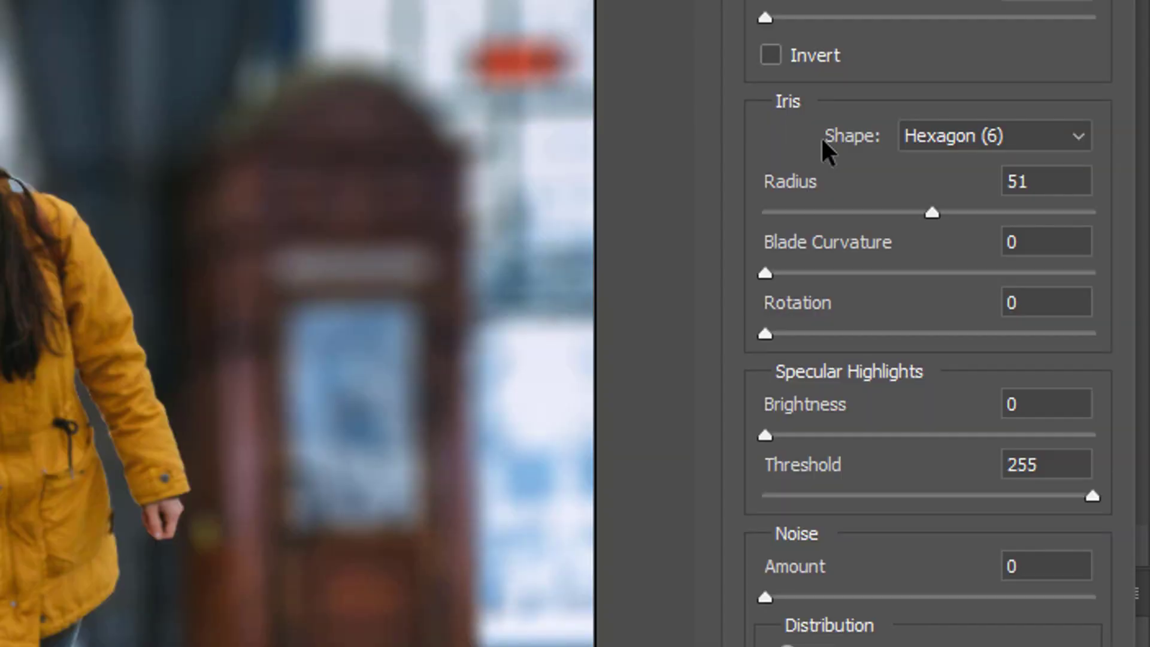
left_click(951, 137)
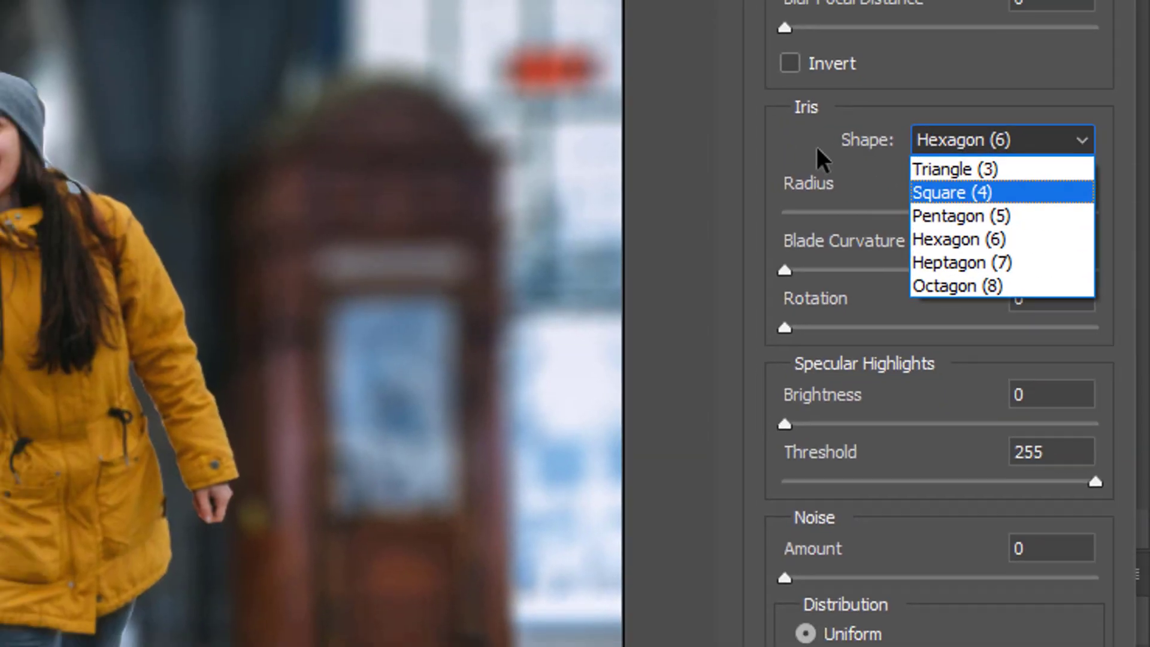
left_click(817, 146)
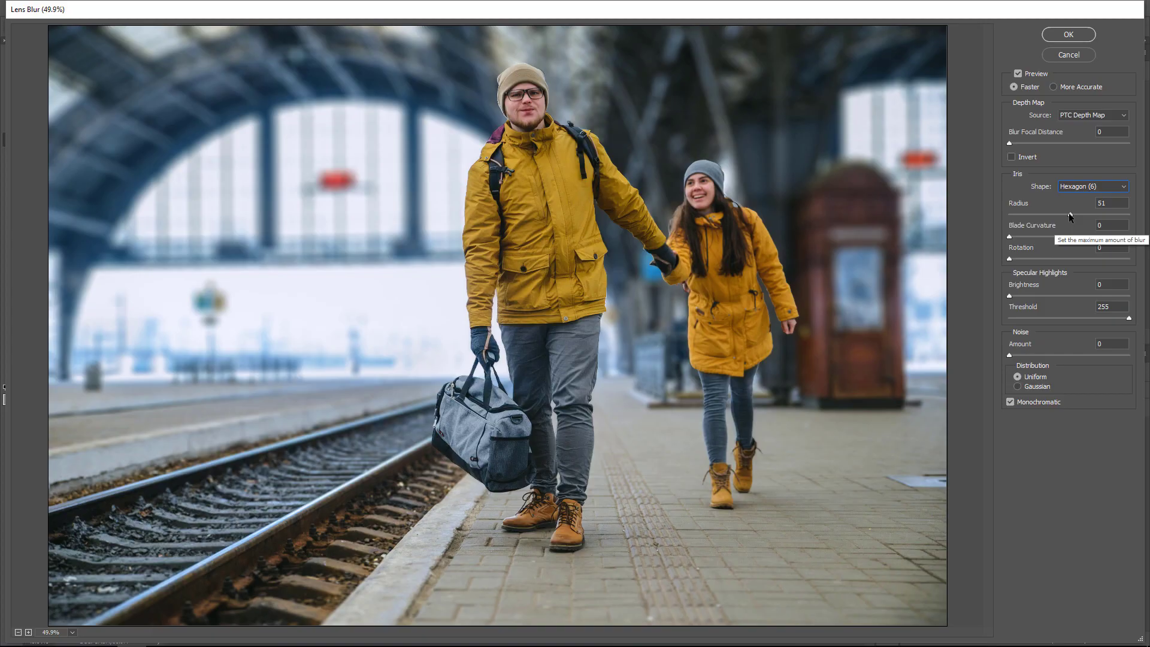
Set the iris radius to 100, try the Heptagon, Octagon and Triangle iris shapes, and return to Hexagon (6)
left_click(1070, 215)
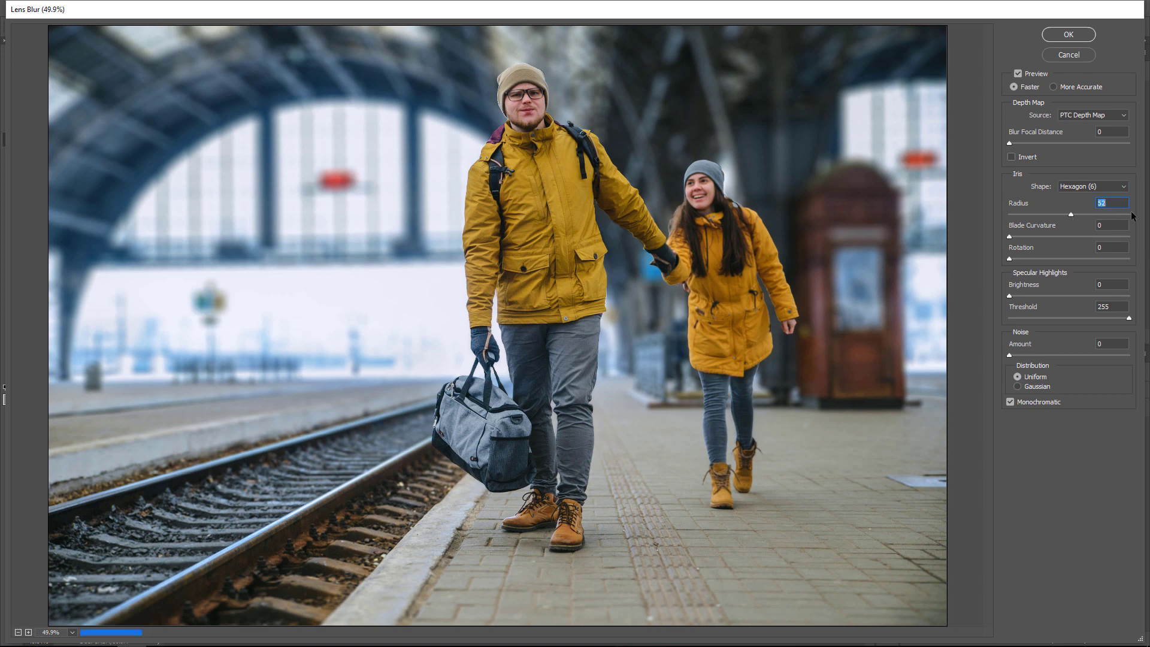
left_click_drag(1122, 217, 1136, 217)
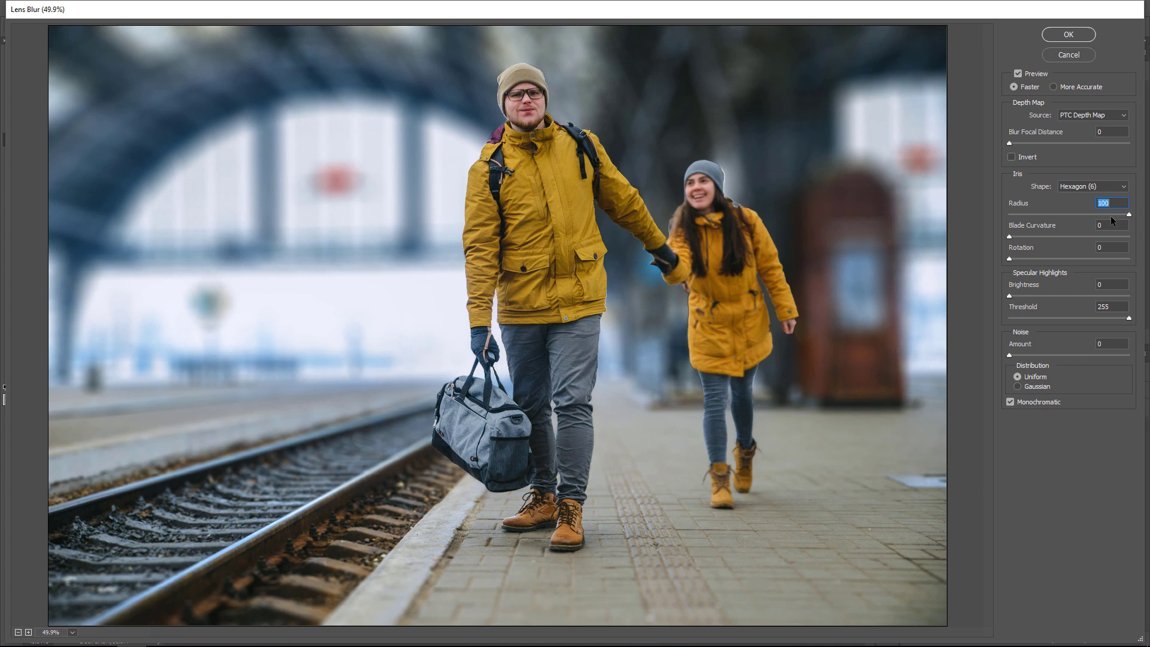
left_click(1078, 188)
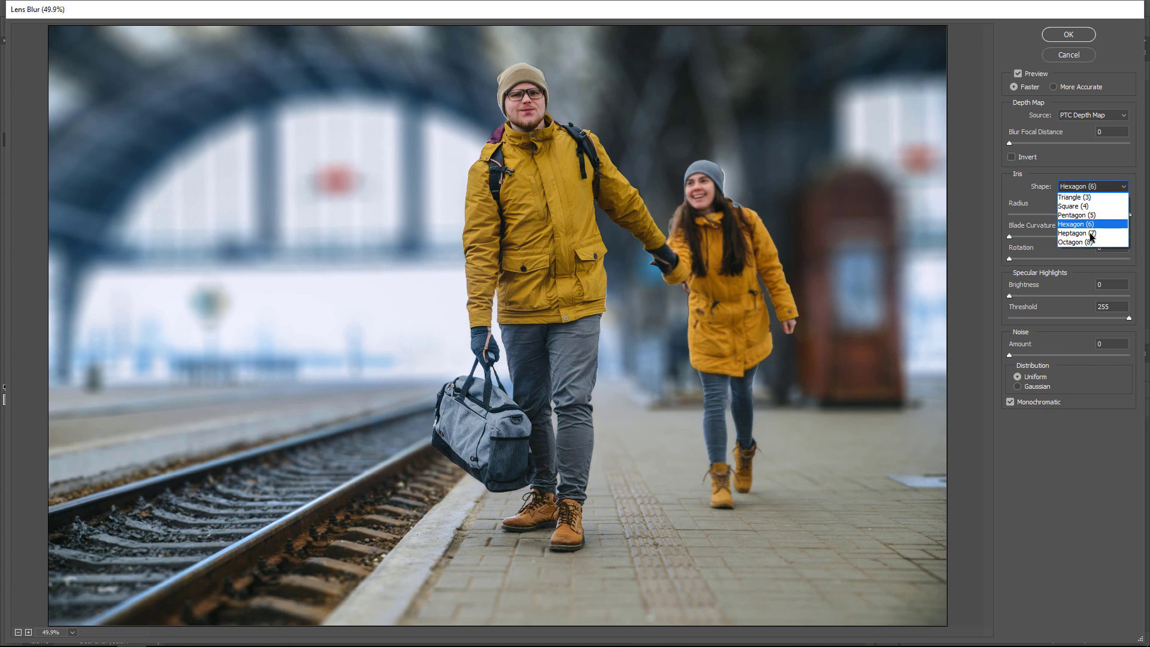
left_click(1087, 232)
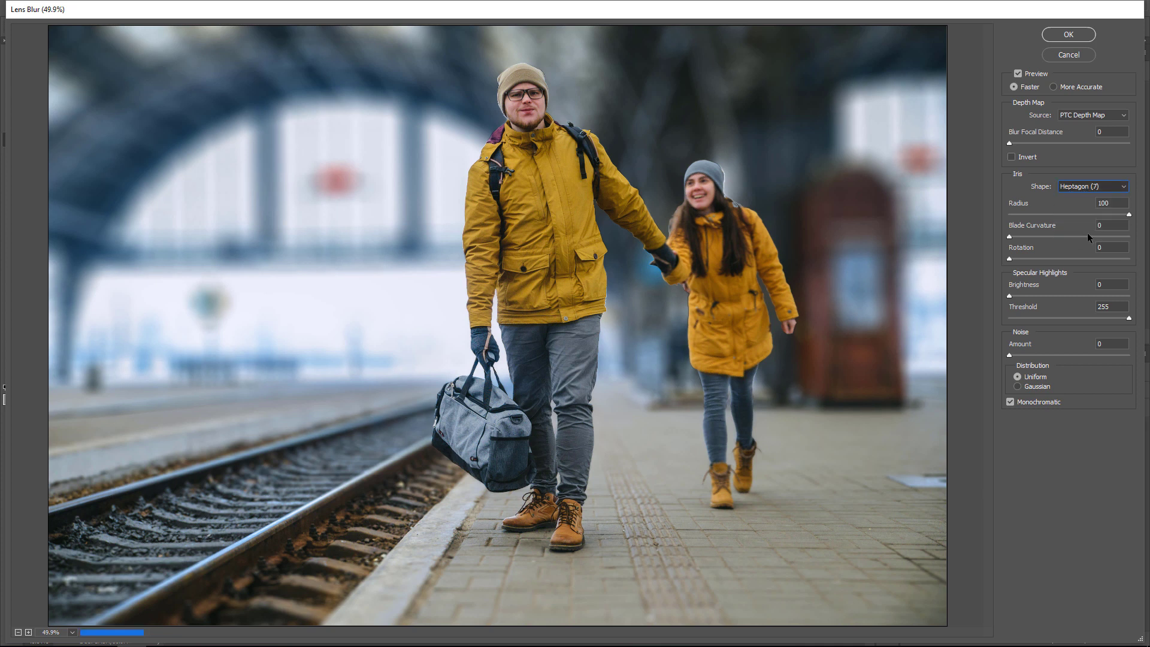
left_click(1077, 188)
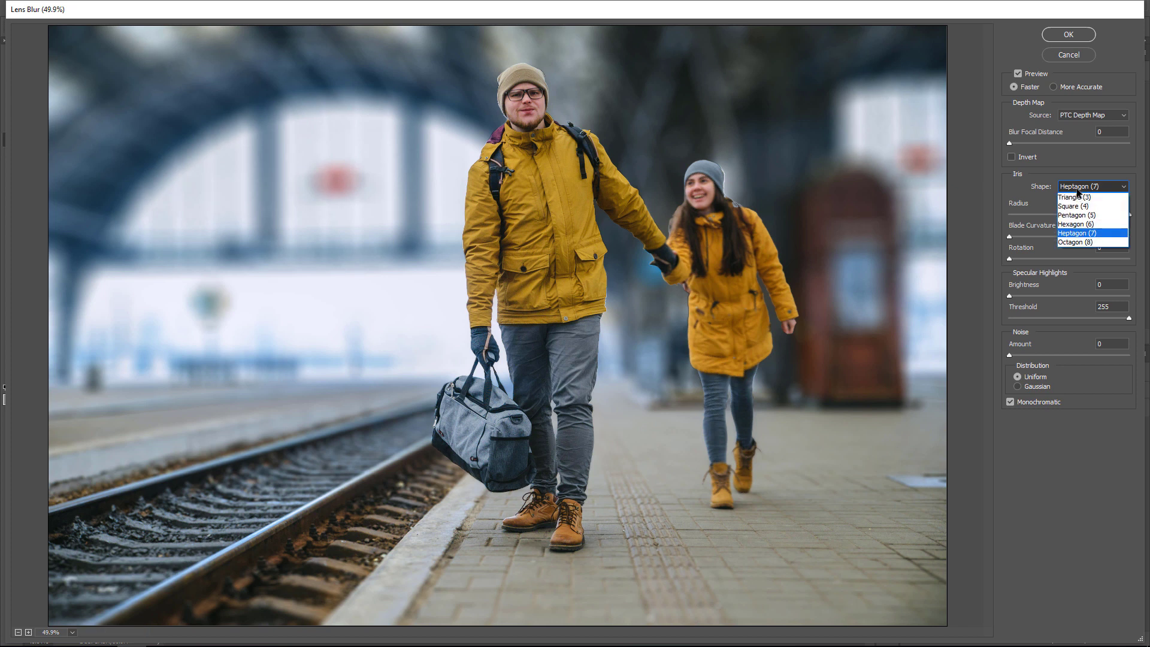
left_click(1077, 242)
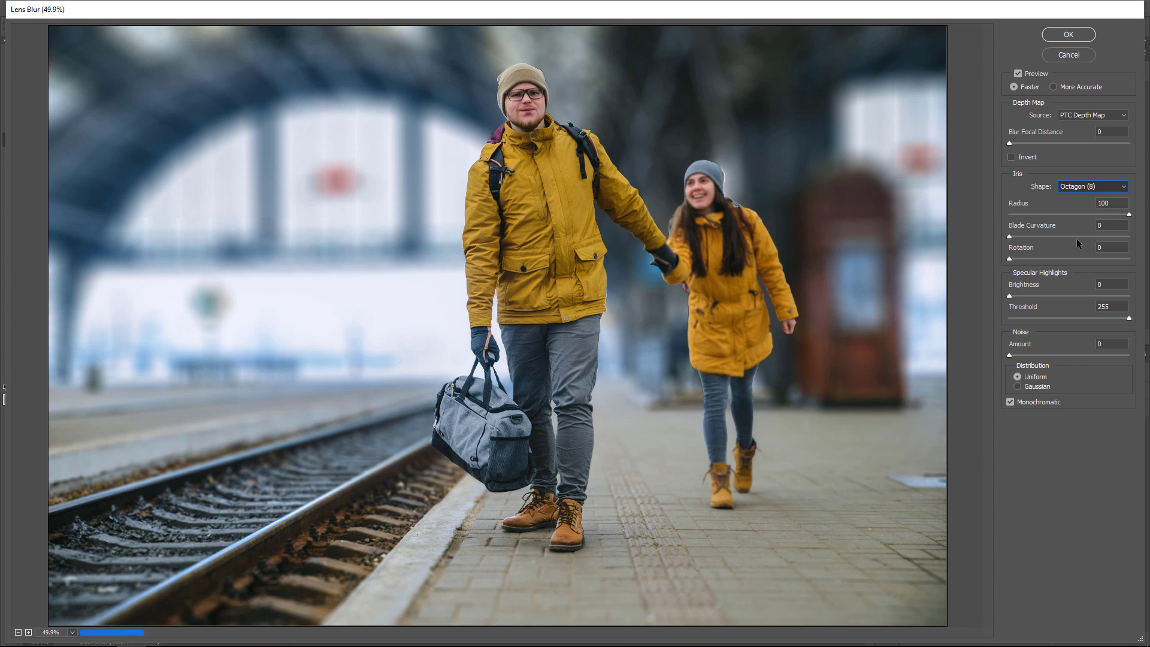
left_click(1076, 187)
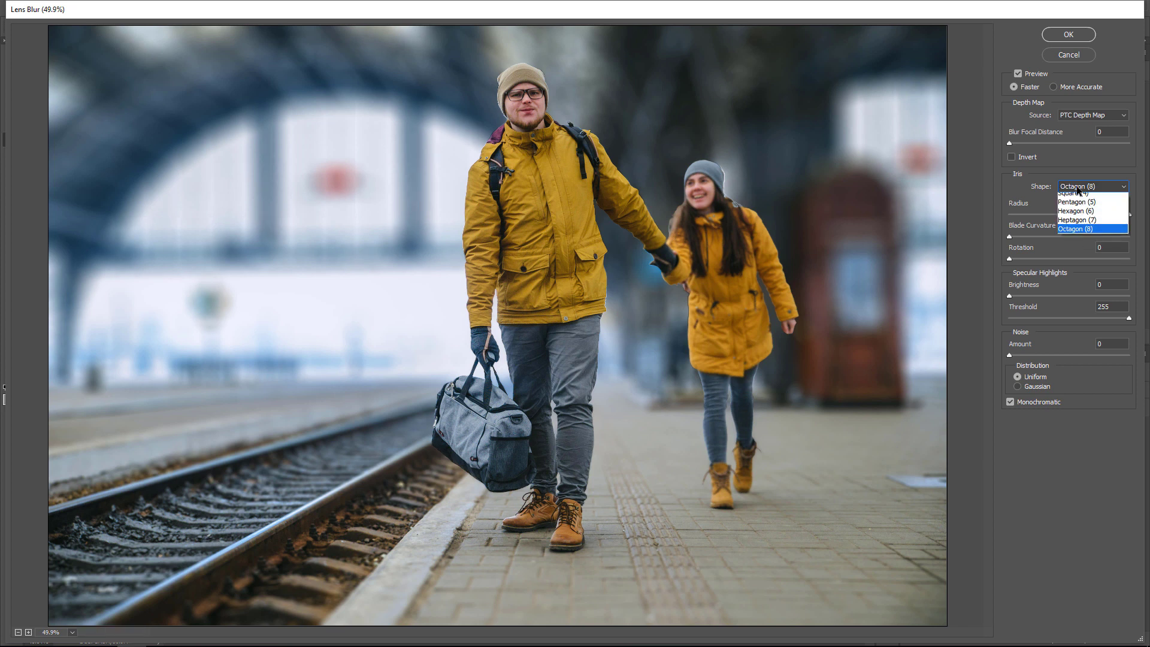
left_click(1073, 198)
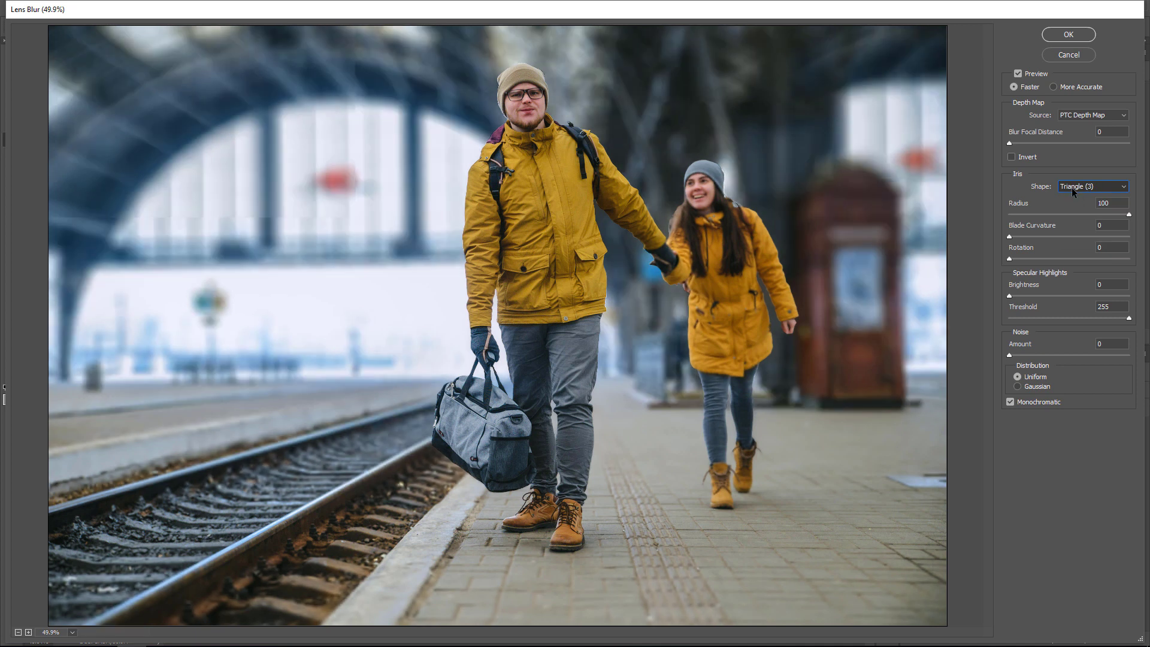
left_click(1073, 188)
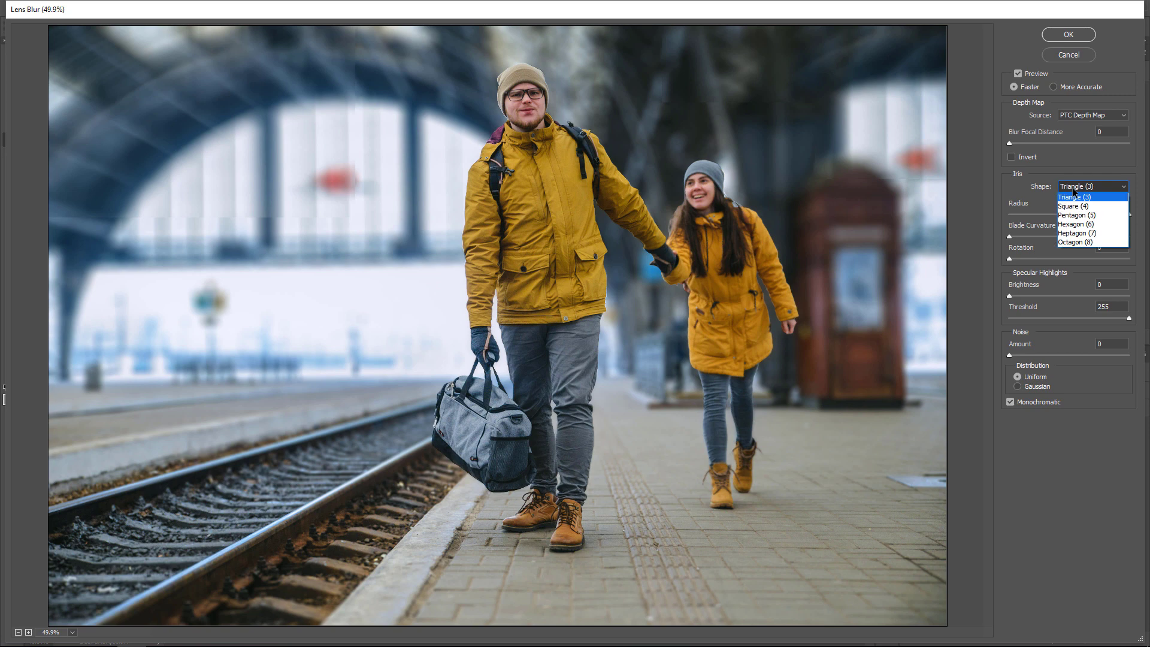
left_click(1078, 224)
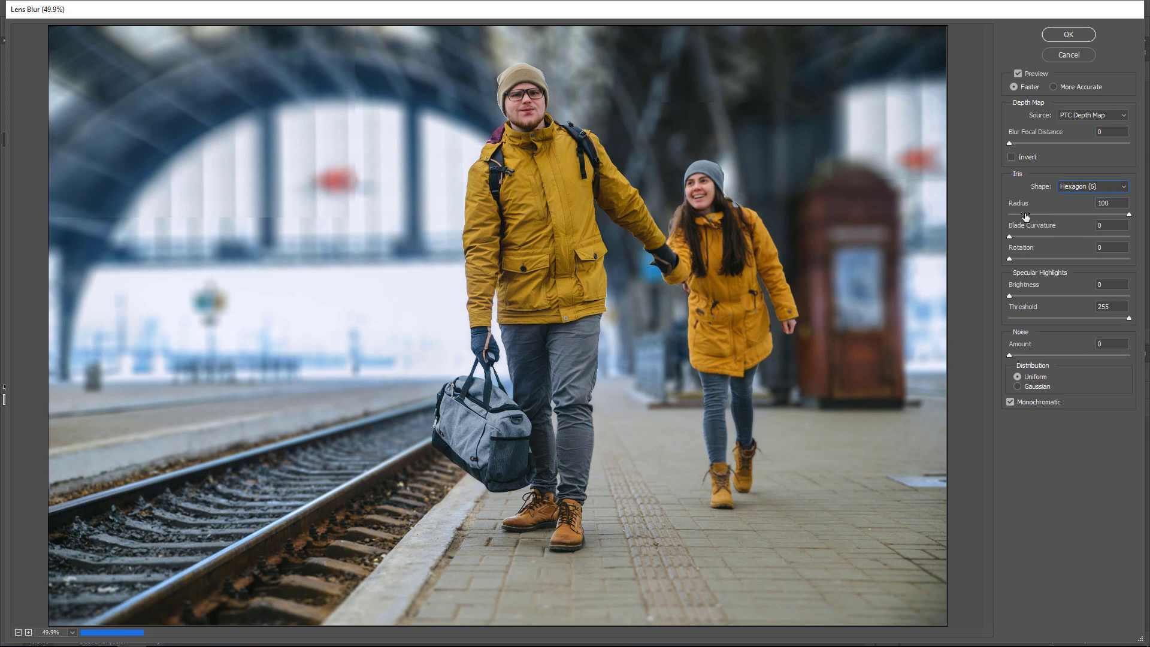
Lower the Lens Blur iris radius to 14, and raise it to 47
left_click(1025, 214)
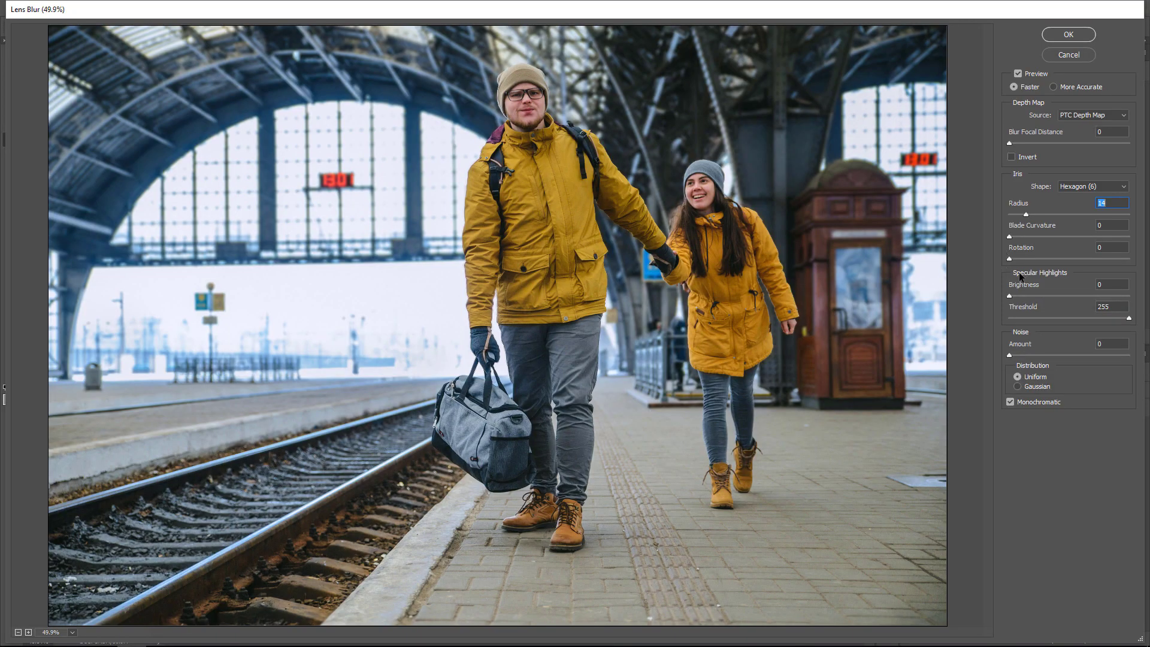
left_click_drag(1026, 214, 1065, 215)
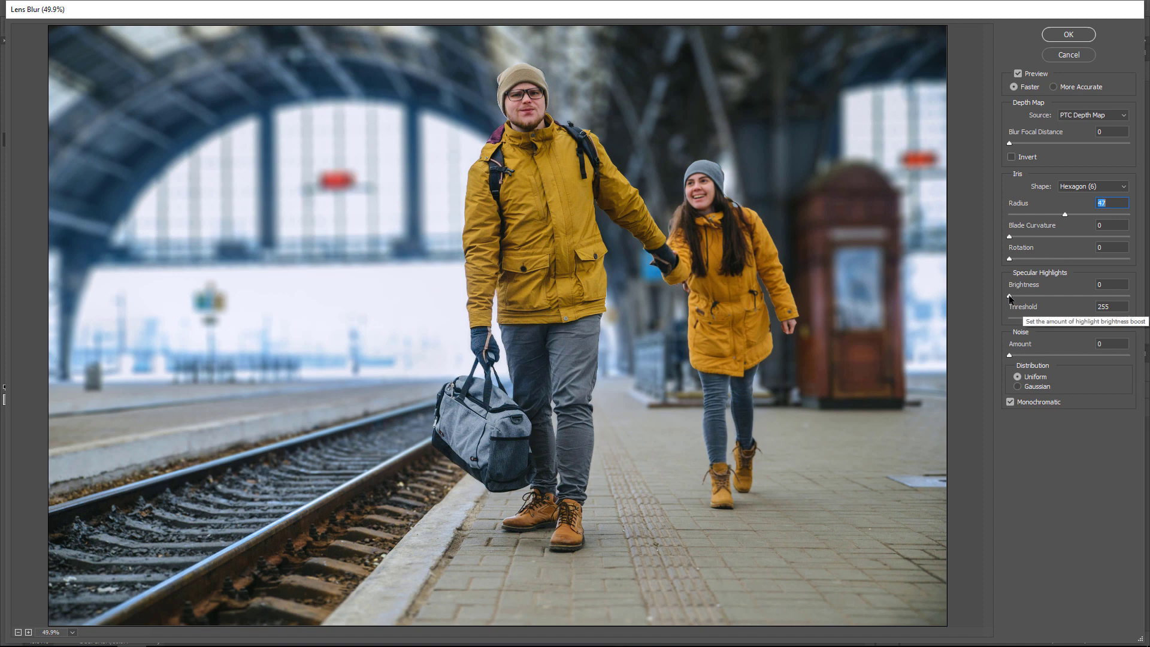
Try specular highlights with threshold 108 and brightness 24 and 44, and restore brightness to 0 and threshold to 255
left_click_drag(1010, 297, 1039, 296)
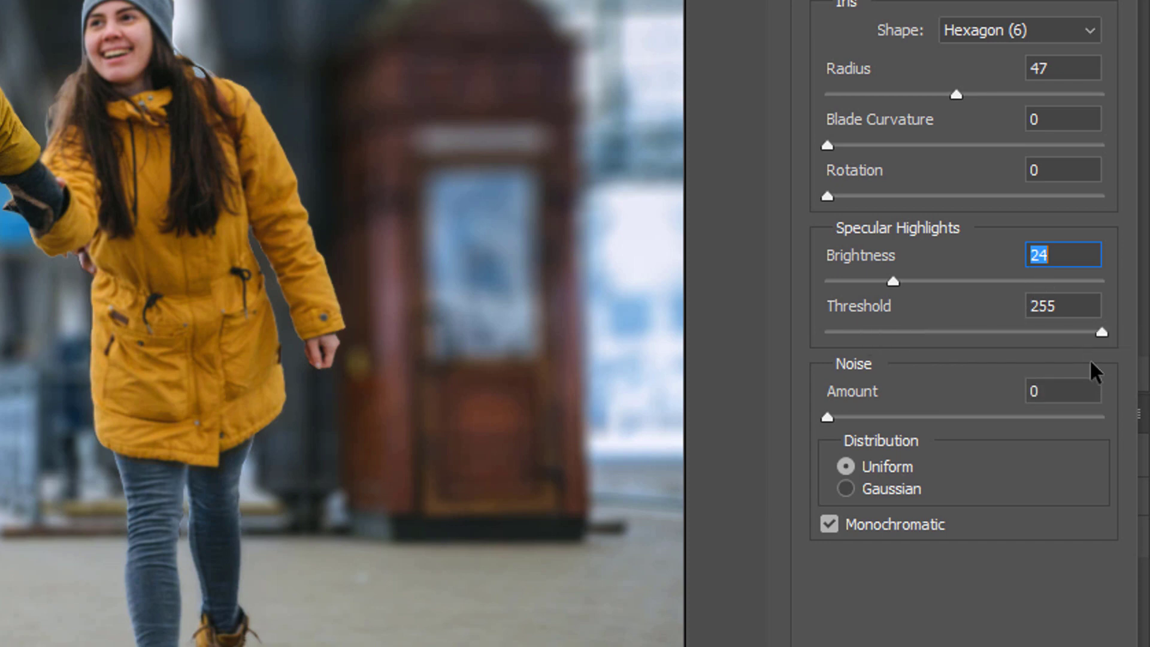
left_click_drag(1101, 332, 1065, 318)
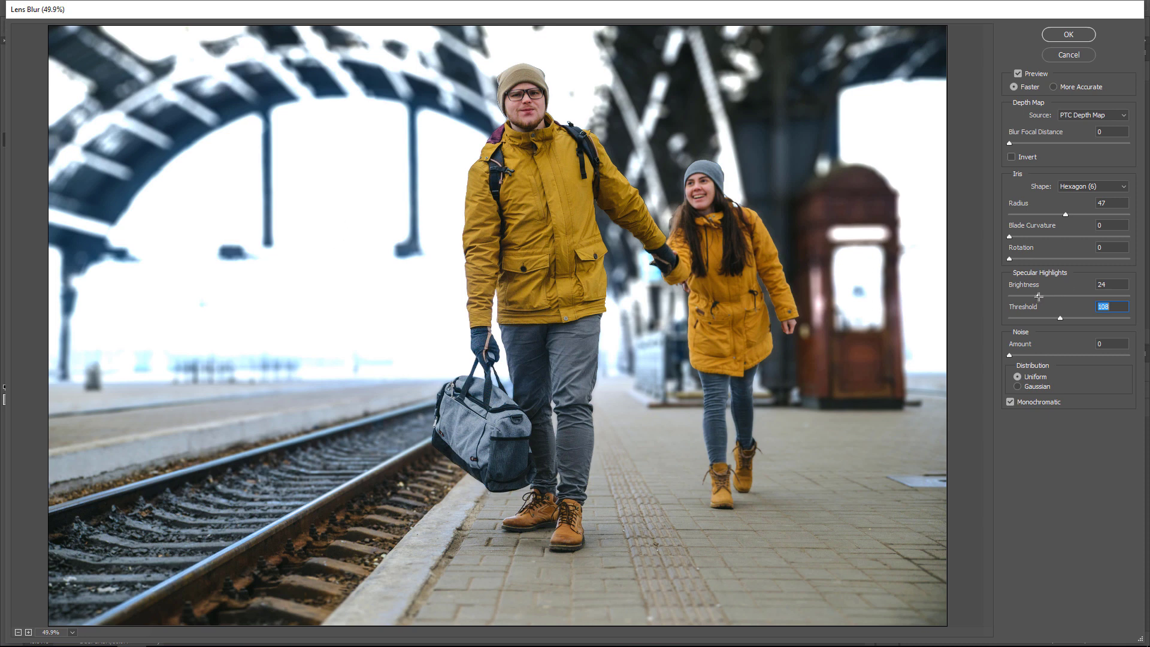
left_click_drag(1038, 296, 1041, 296)
left_click(1061, 296)
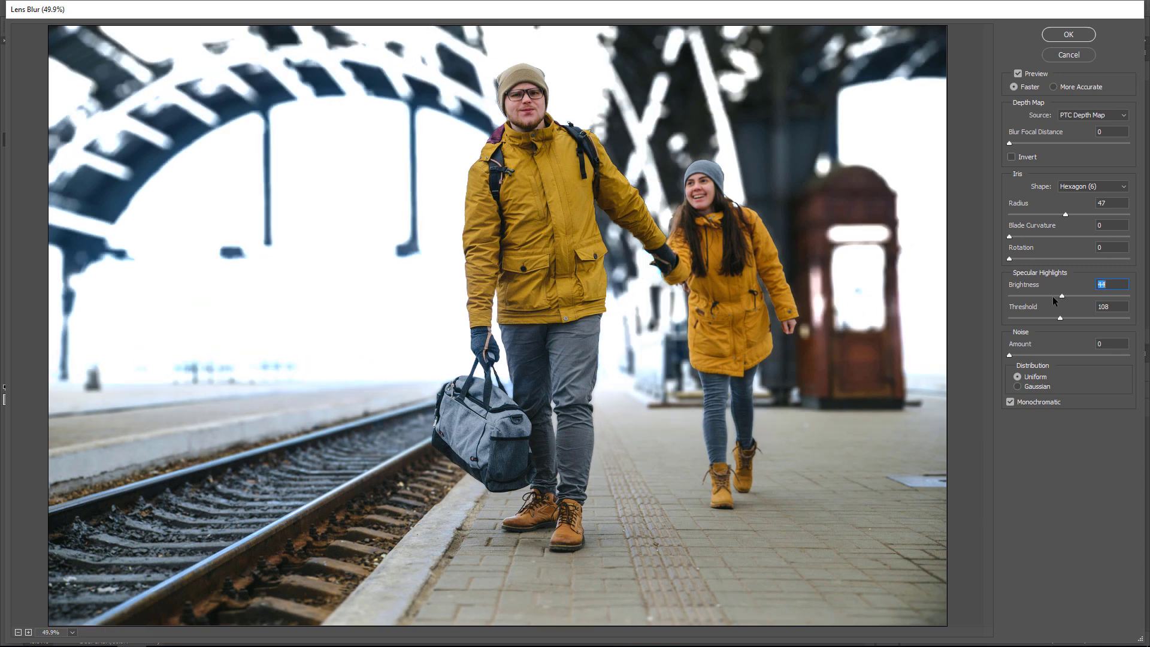
left_click(1010, 297)
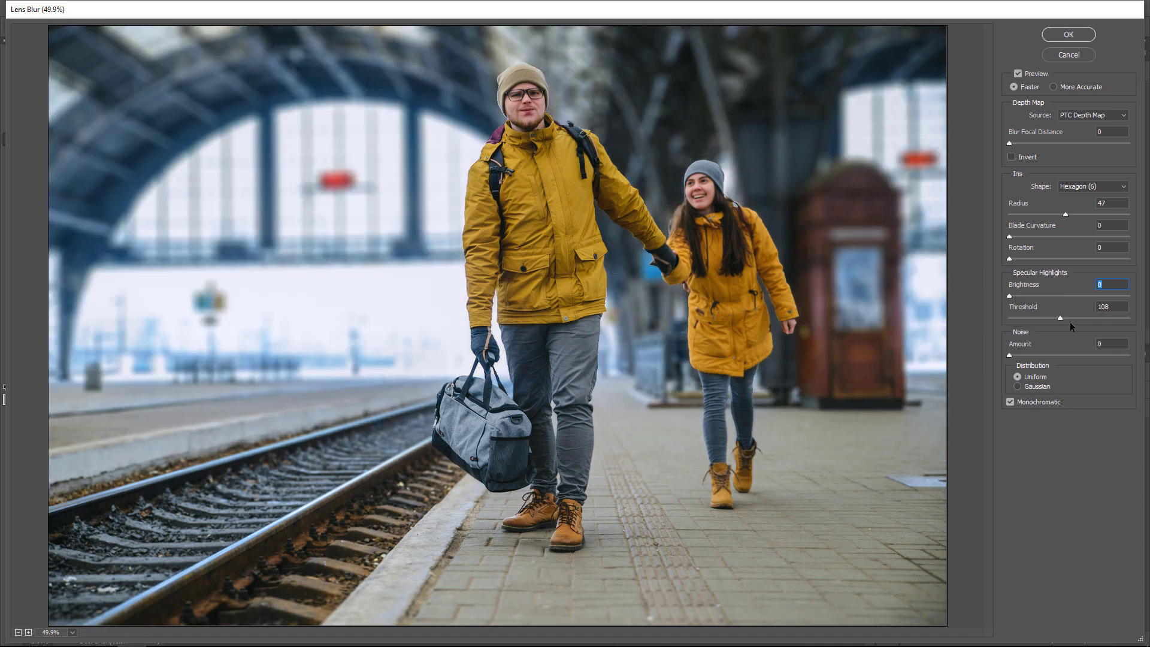
left_click(1060, 317)
left_click_drag(1061, 320, 1134, 327)
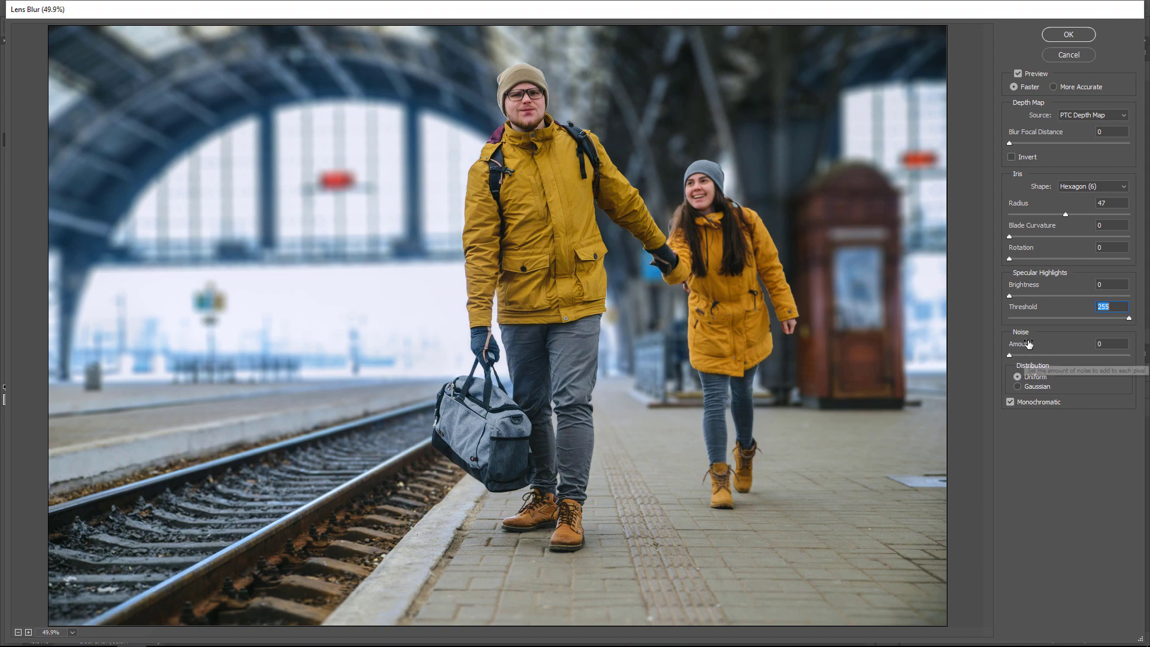
Add noise to the blurred areas, checking an amount of 7 up close and reducing it to 3
scroll(821, 407, "up", 1)
scroll(821, 407, "up", 3)
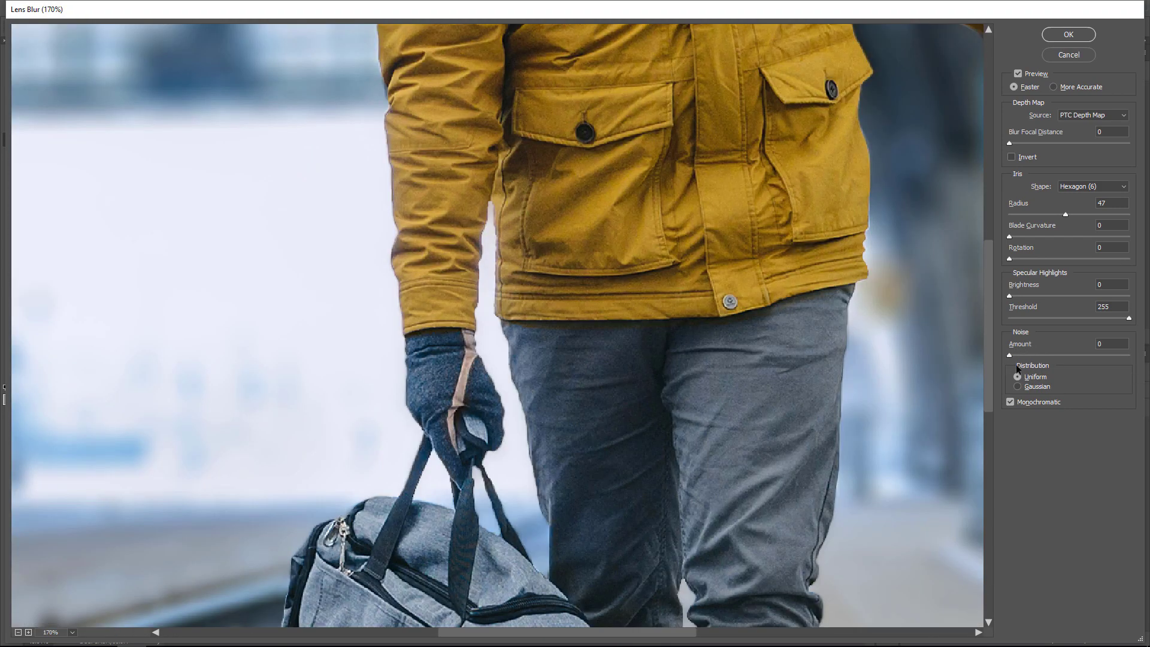
left_click_drag(1009, 355, 1015, 355)
left_click_drag(1014, 356, 1017, 355)
left_click(71, 631)
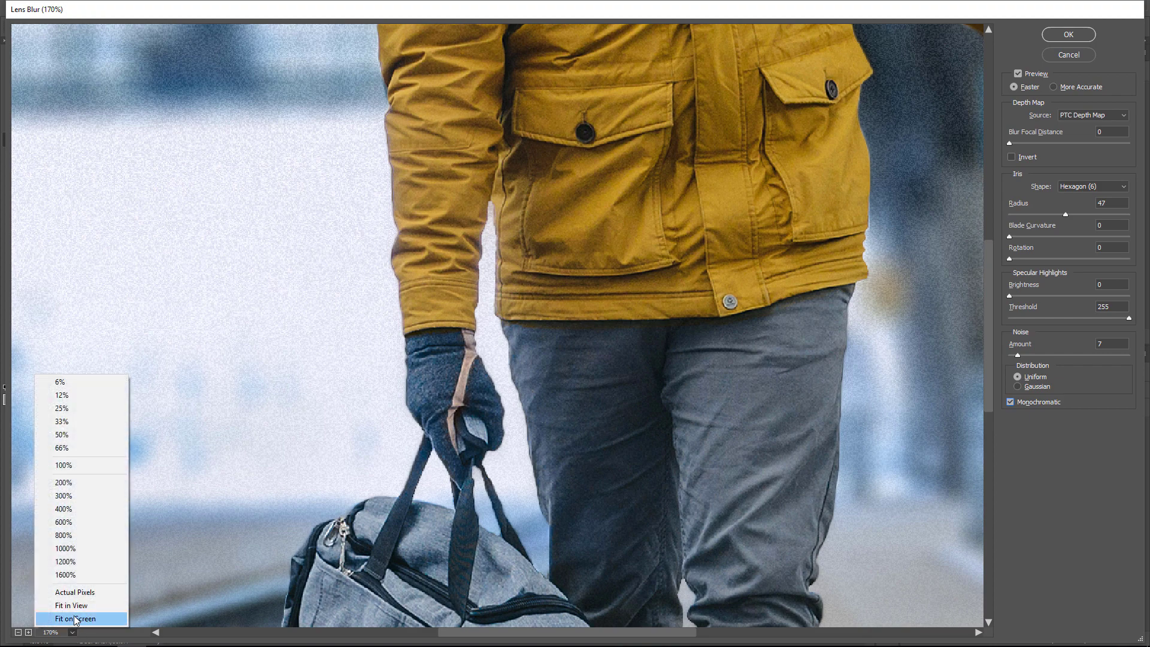
left_click(72, 605)
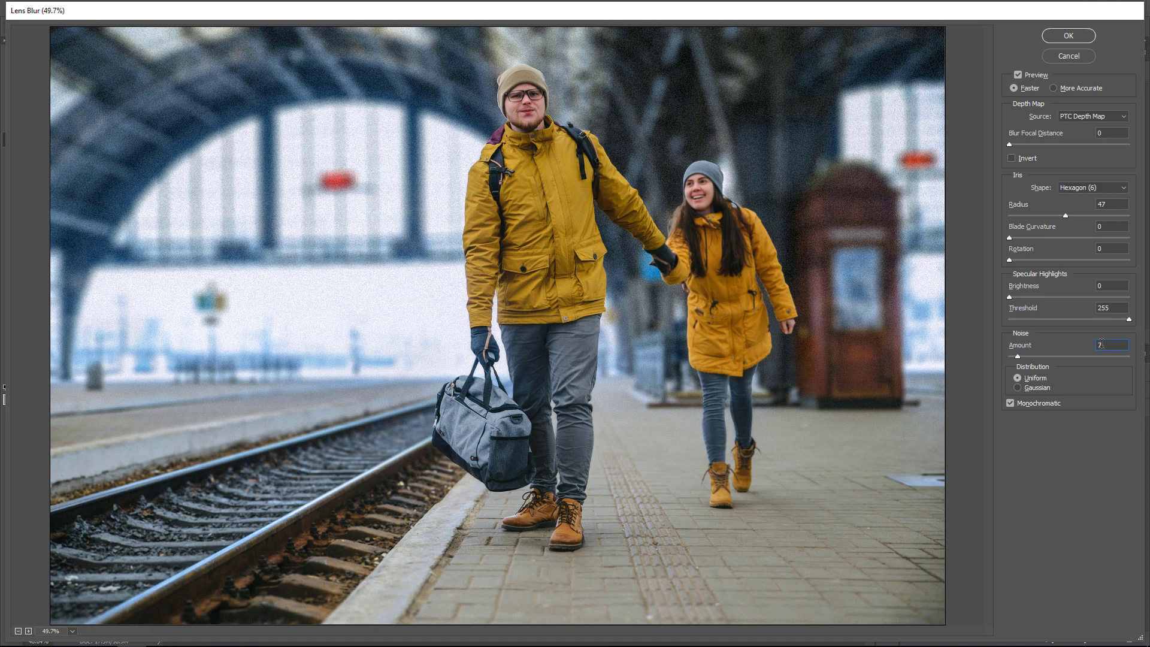
type("3")
Apply the Lens Blur with an iris radius of 36 and compare the photo with the Couple copy layer hidden and shown
left_click(1032, 215)
left_click(1039, 215)
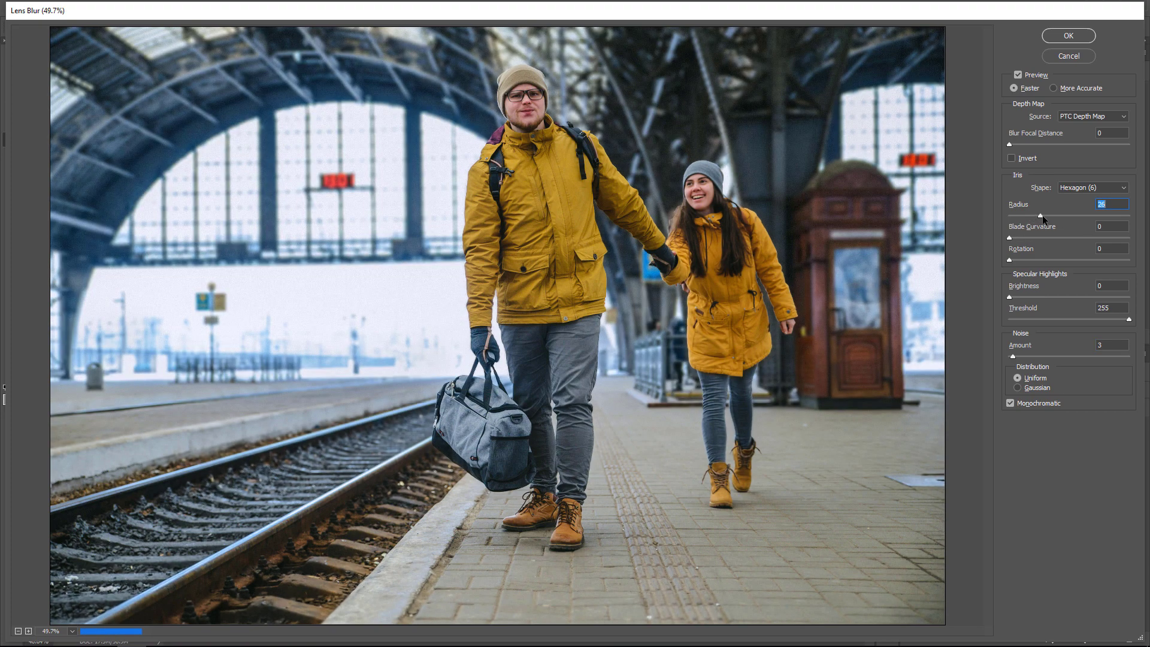
left_click(1047, 216)
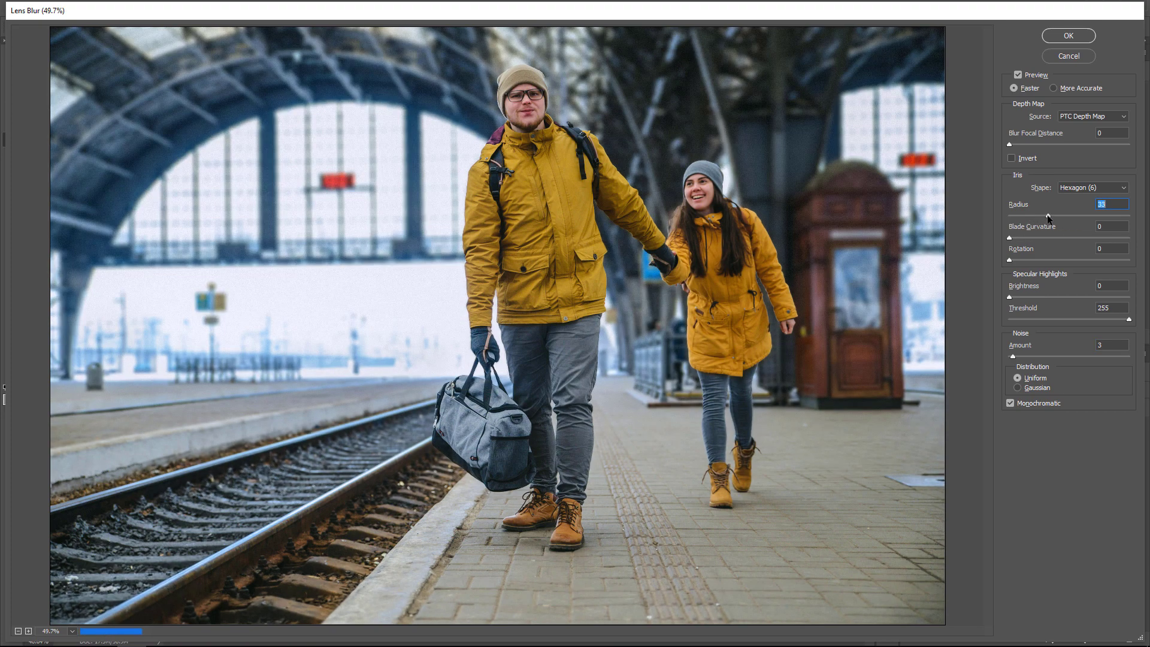
left_click(1049, 216)
left_click(1052, 216)
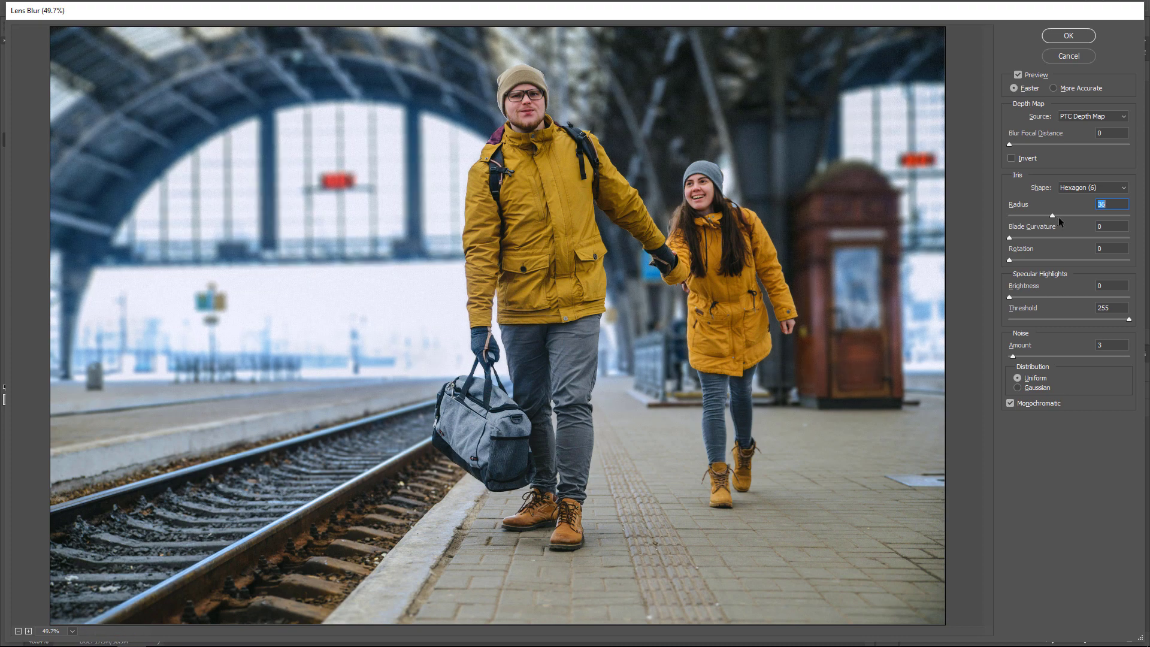
left_click(1063, 34)
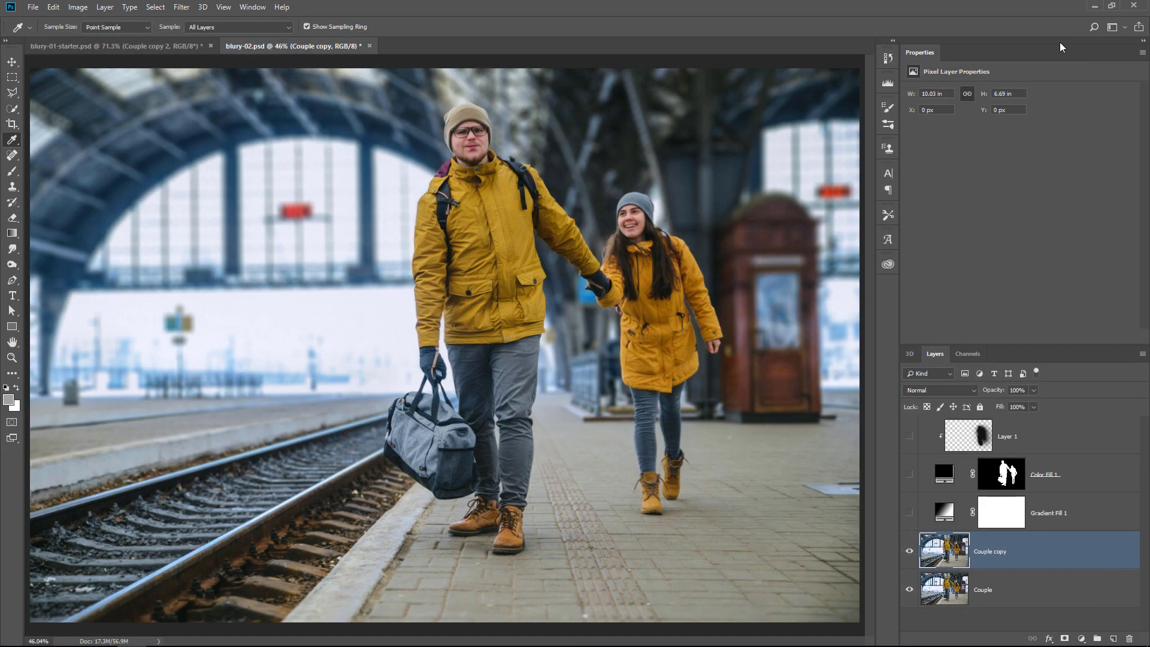
left_click(909, 553)
left_click(909, 552)
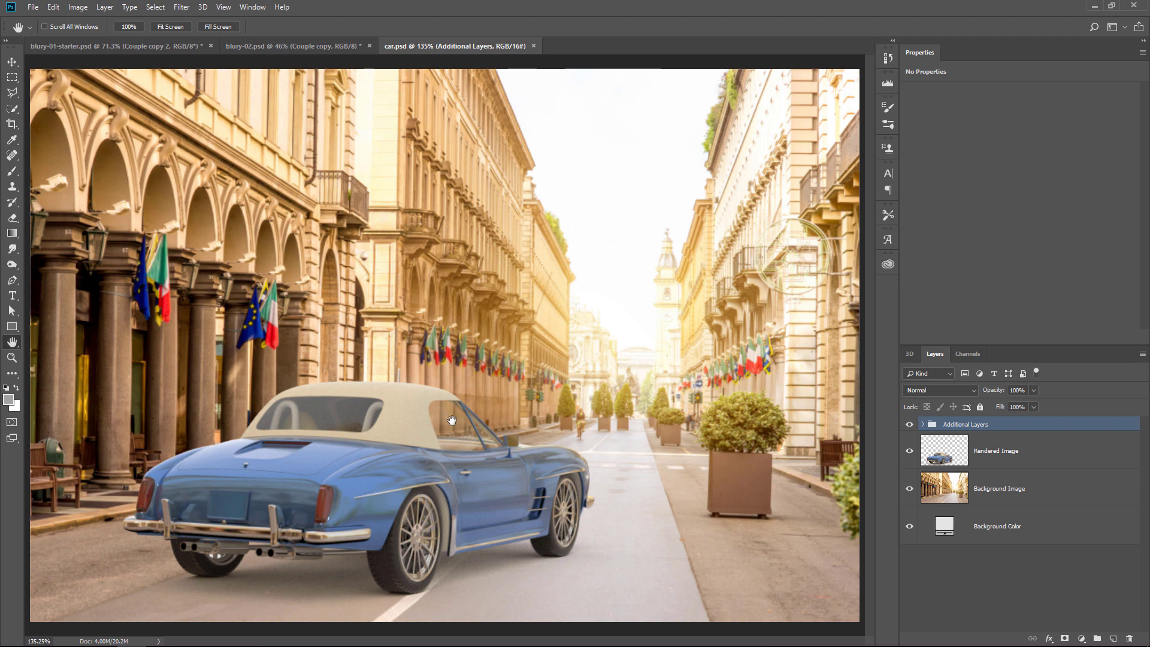
In car.psd, compare the street scene with the Rendered Image layer hidden and shown
left_click(909, 451)
left_click(910, 450)
left_click(958, 460)
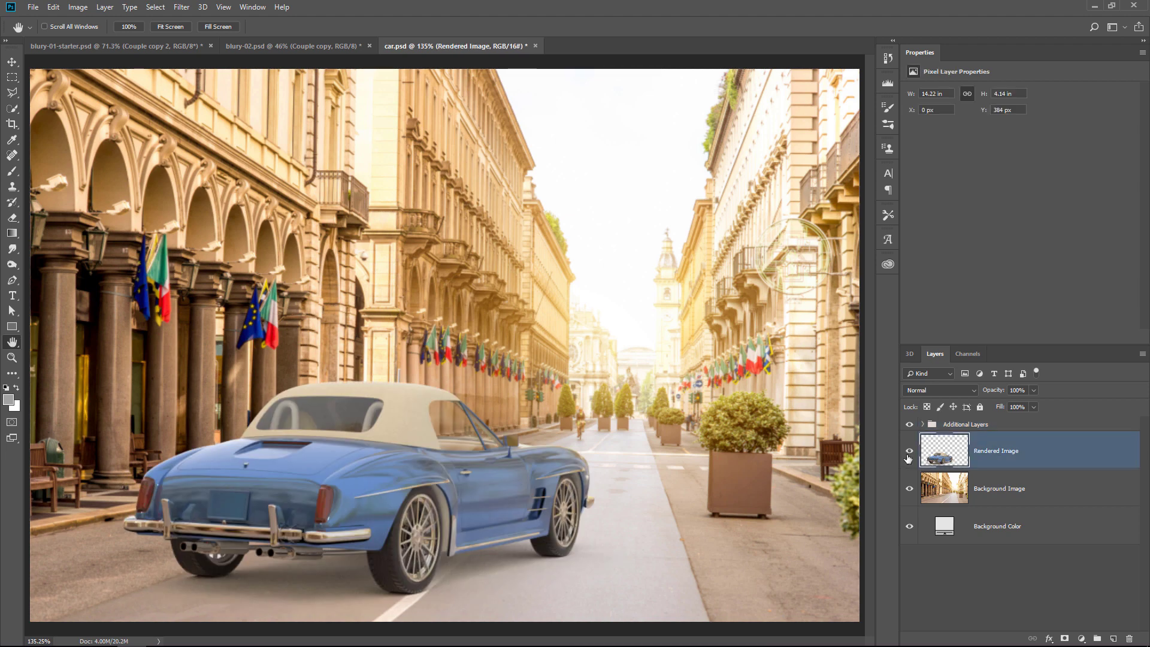
left_click(909, 456)
left_click(910, 456)
Expand the Additional Layers group and show the Depth Information layer
left_click(922, 424)
left_click(961, 425)
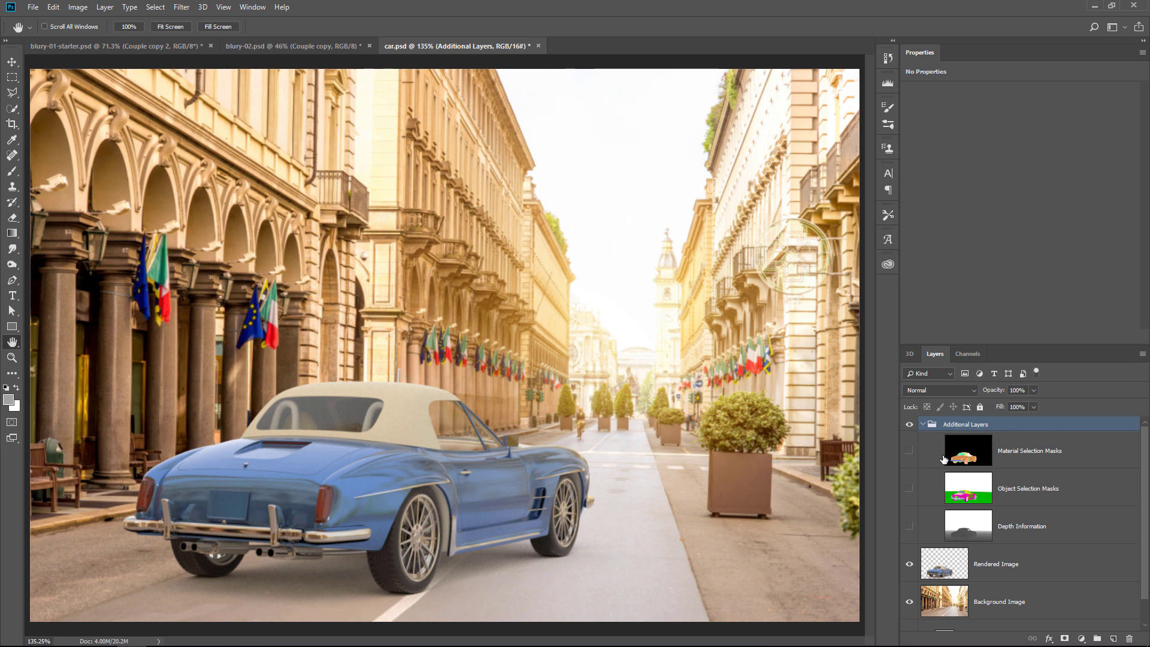
left_click(965, 530)
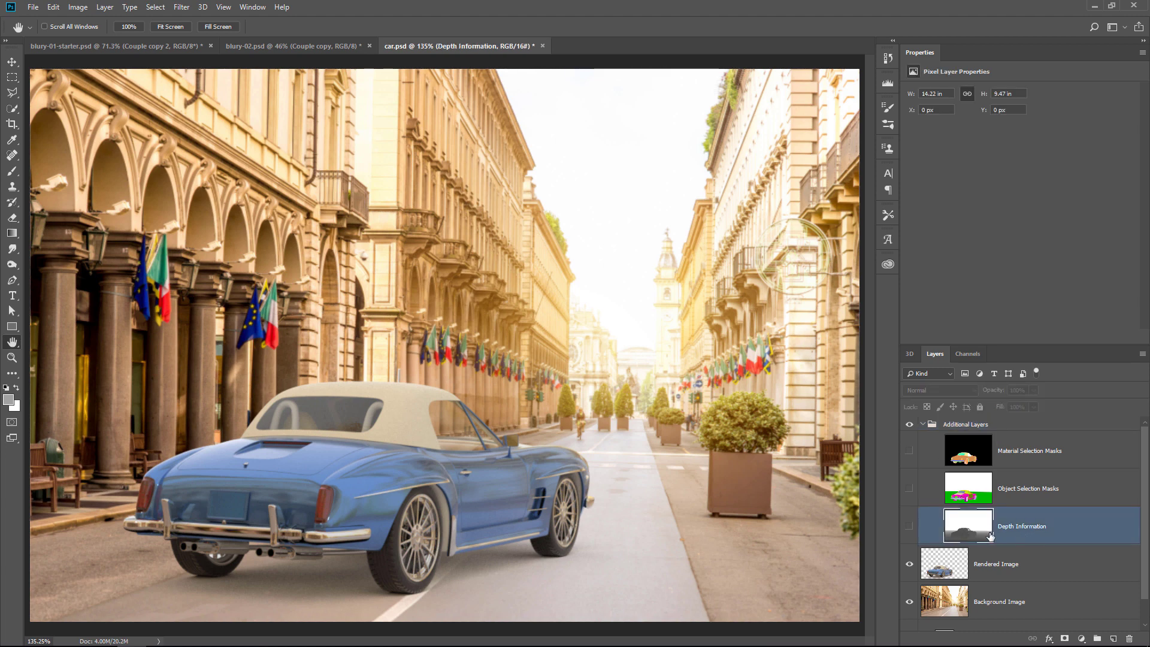
left_click(910, 526)
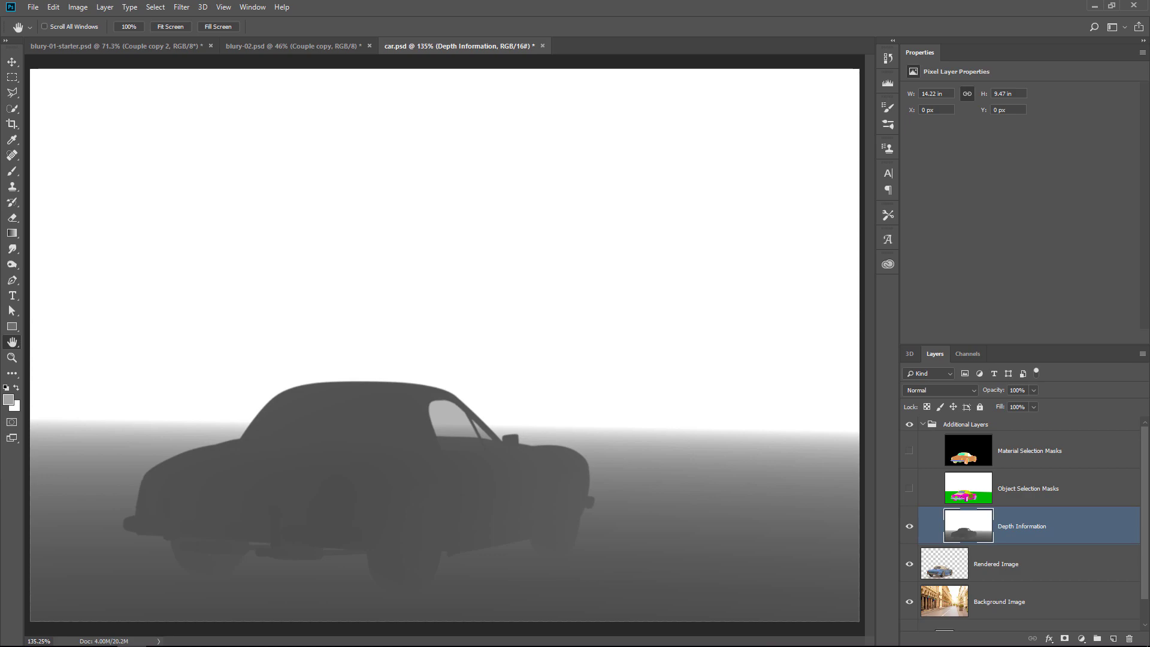